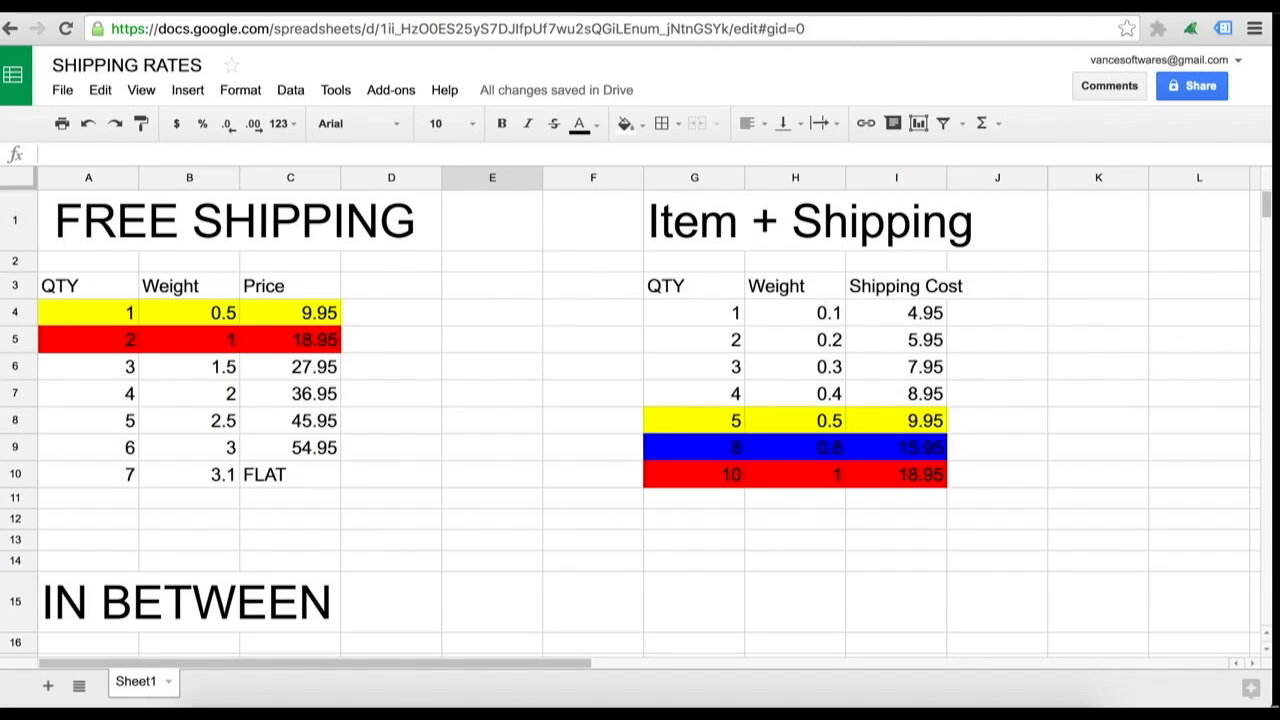
Switch from the spreadsheet to the Shopify shipping settings window and bring the shipping zones into view.
key(super+grave)
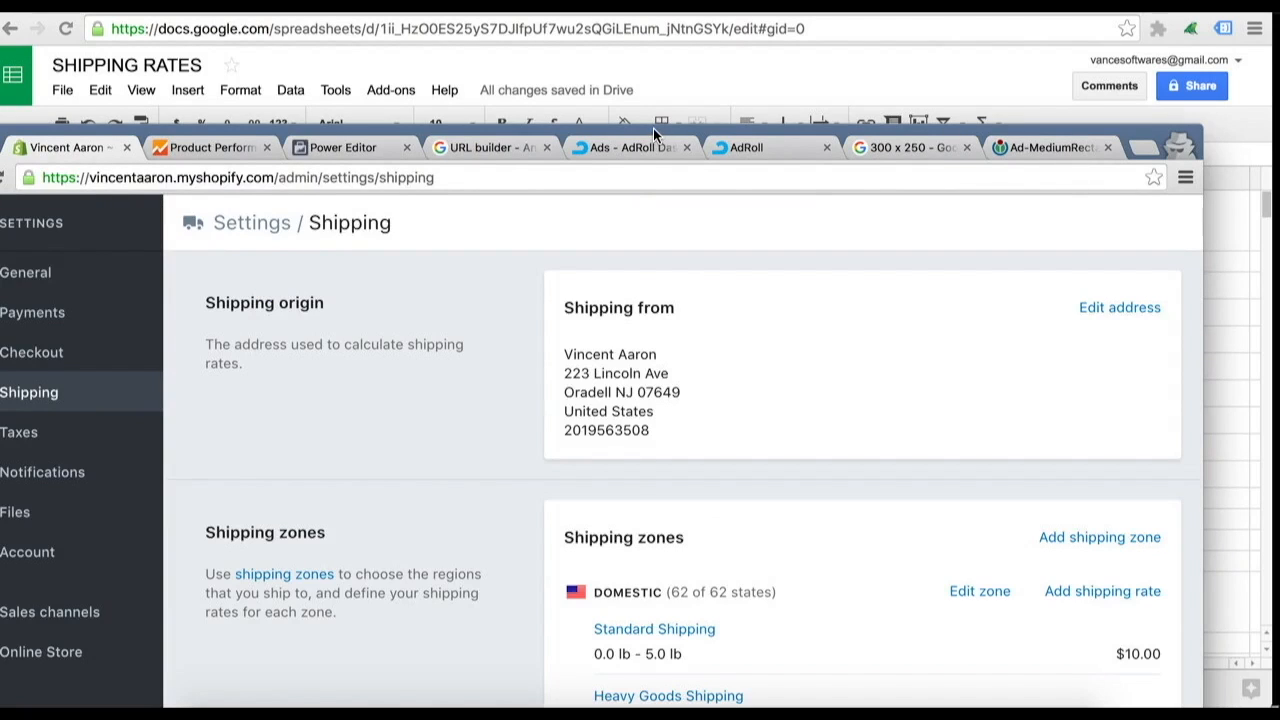
double_click(678, 125)
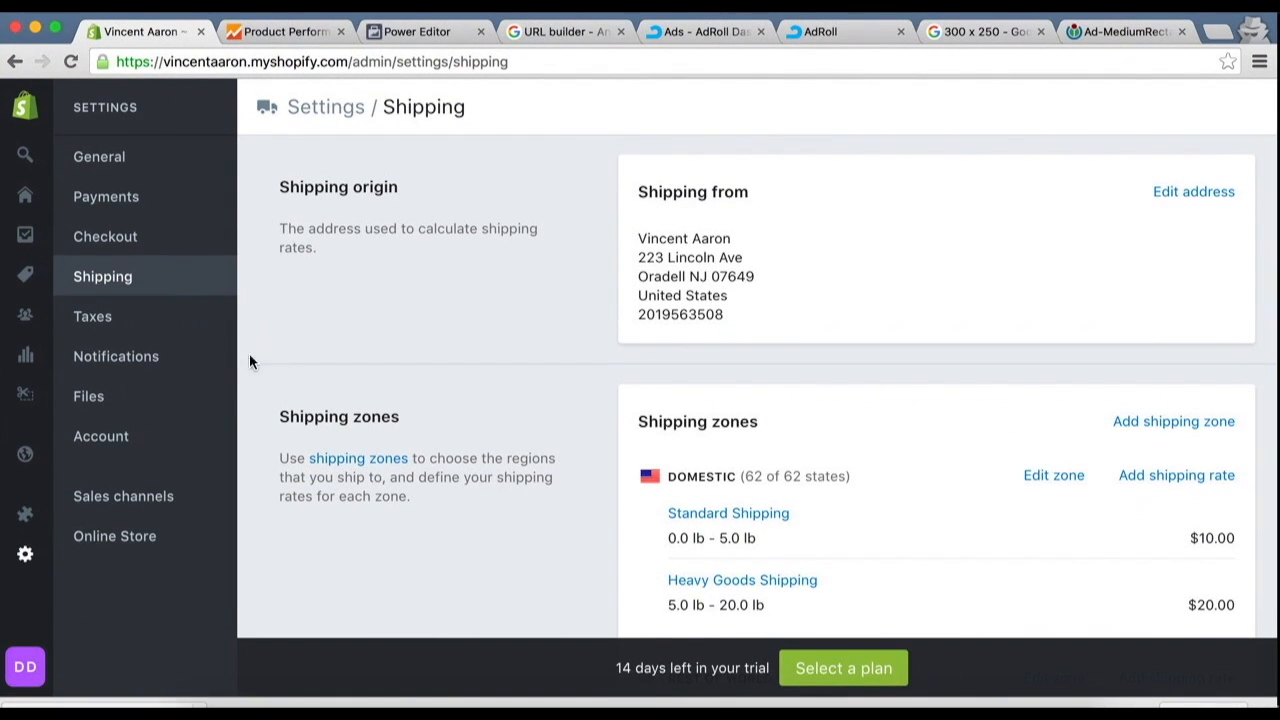
scroll(475, 380, down, 3)
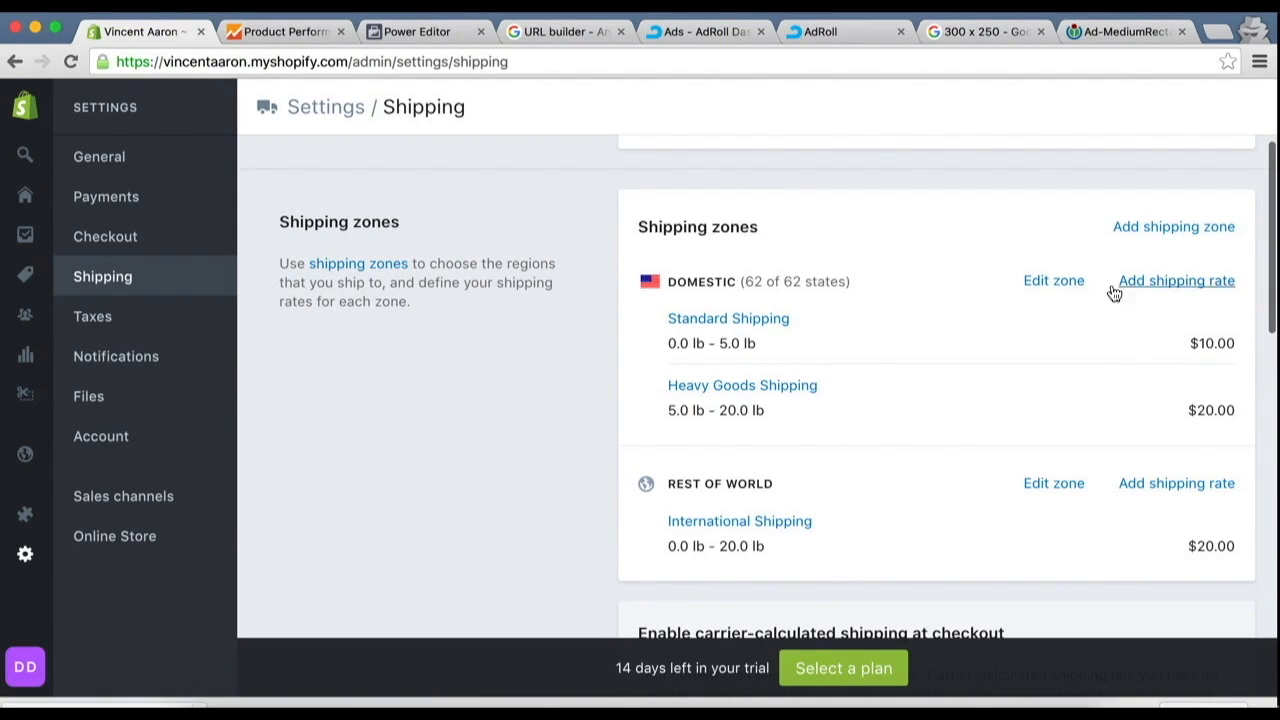
click(778, 320)
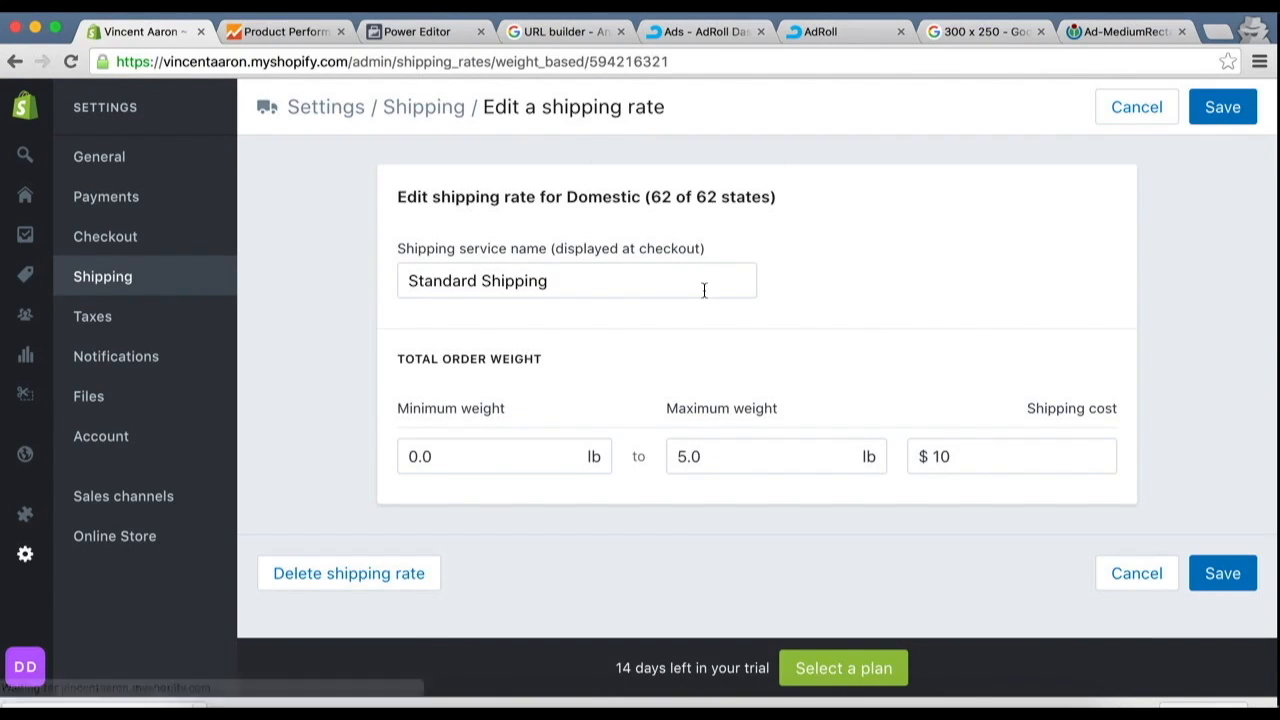
triple_click(466, 278)
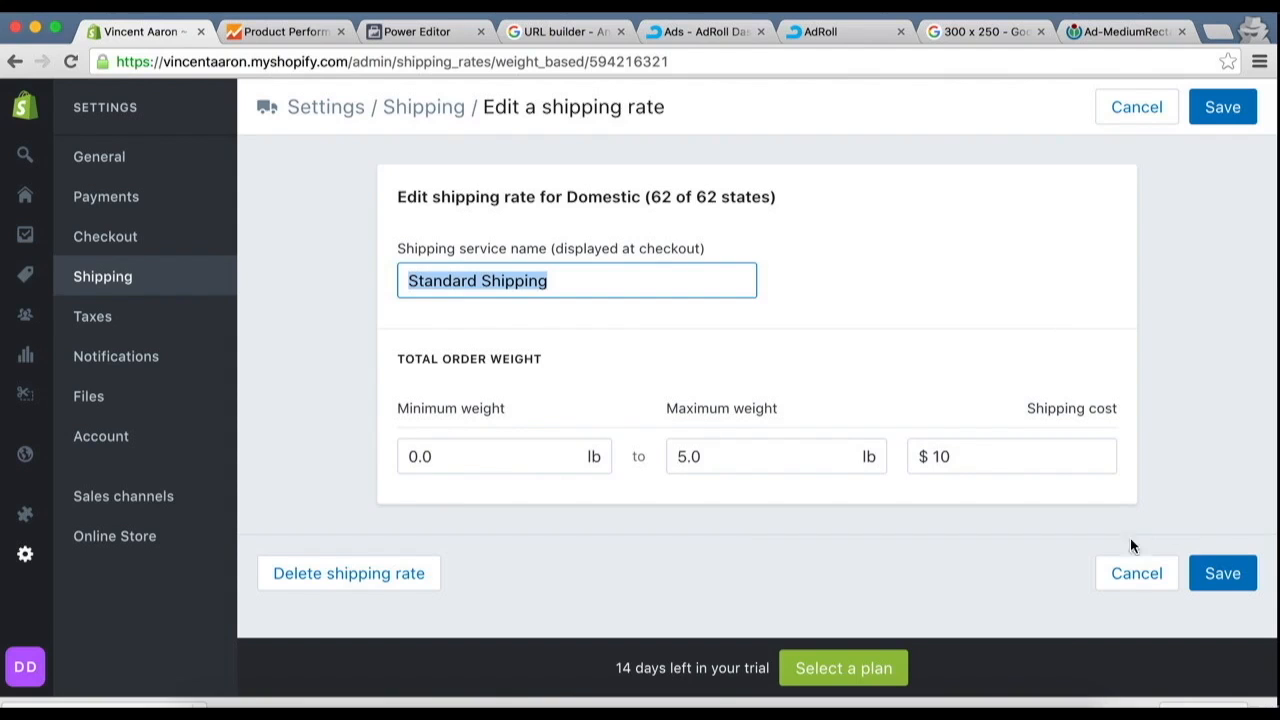
click(1111, 577)
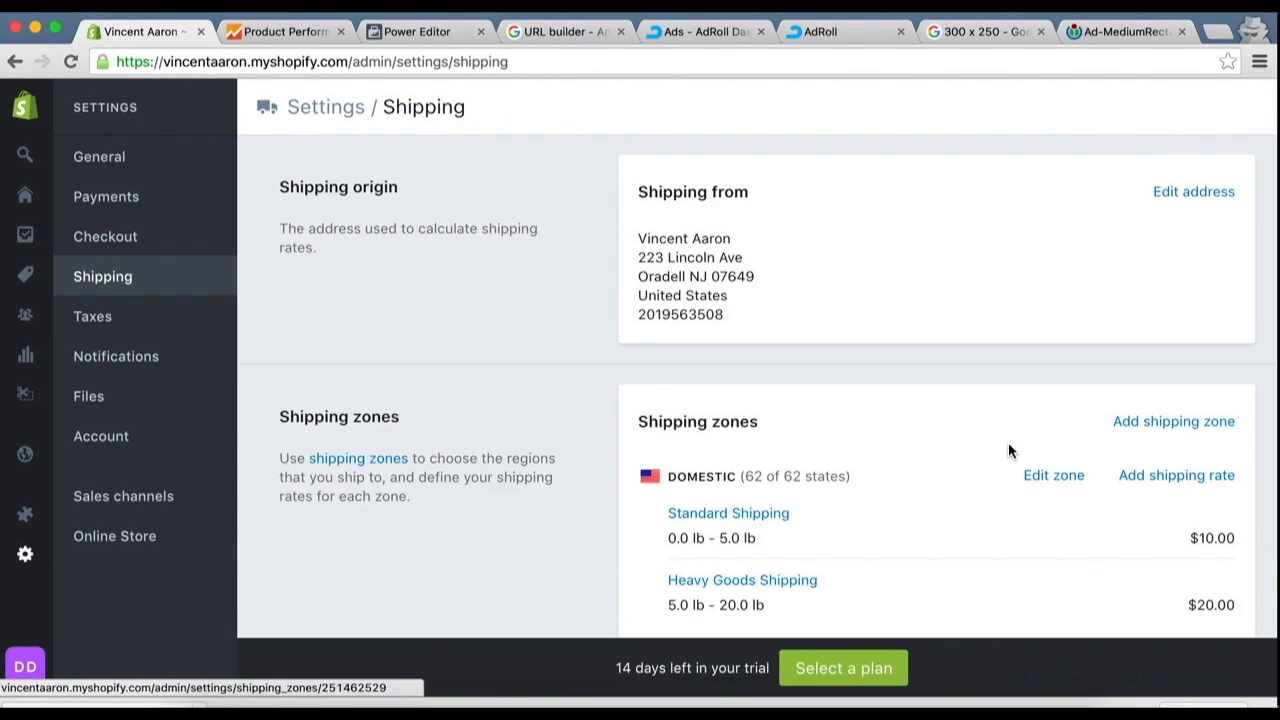
Delete the Standard Shipping rate from the Domestic shipping zone and confirm the deletion.
scroll(1008, 442, down, 3)
click(745, 393)
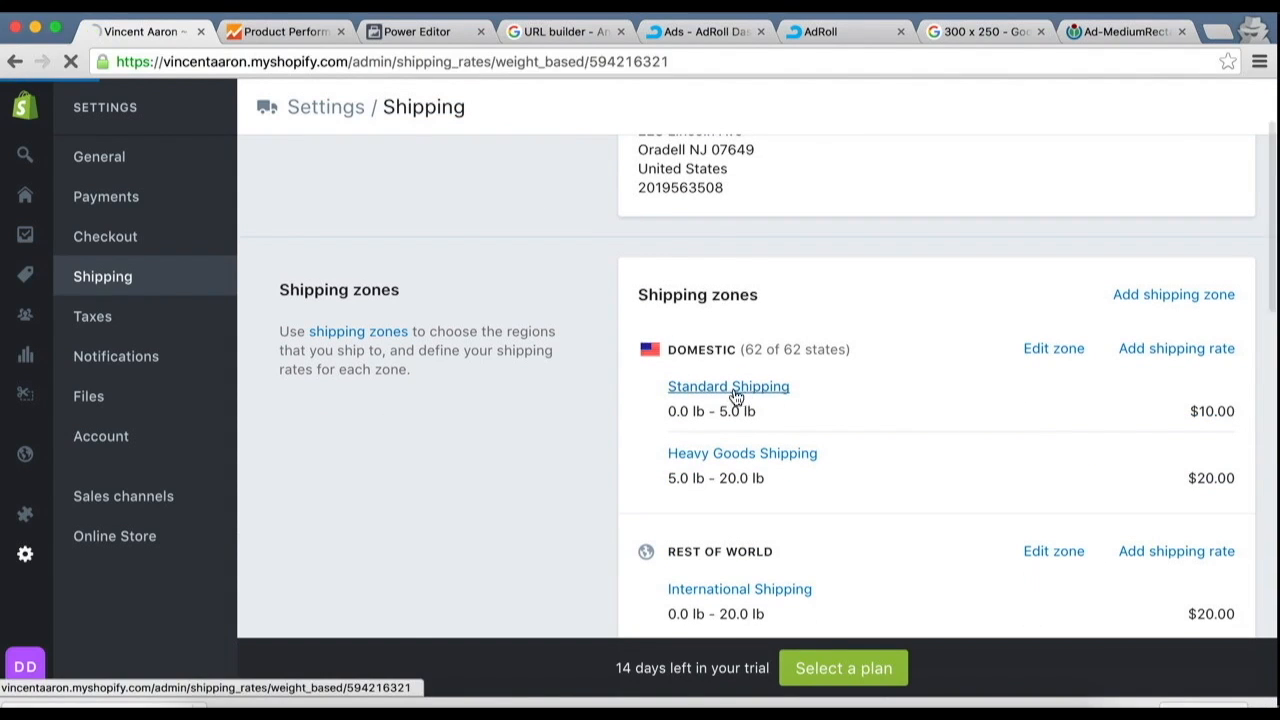
click(323, 577)
click(912, 320)
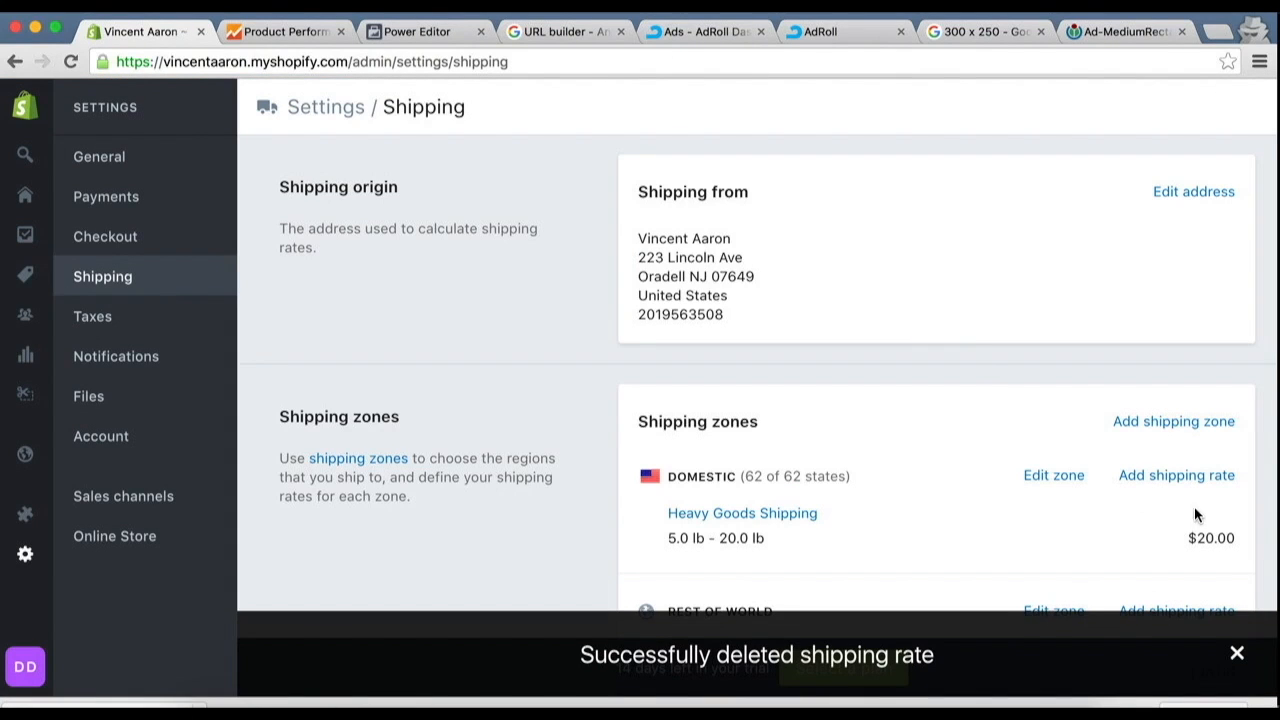
Delete the Heavy Goods Shipping rate from the Domestic shipping zone and confirm the deletion.
click(800, 517)
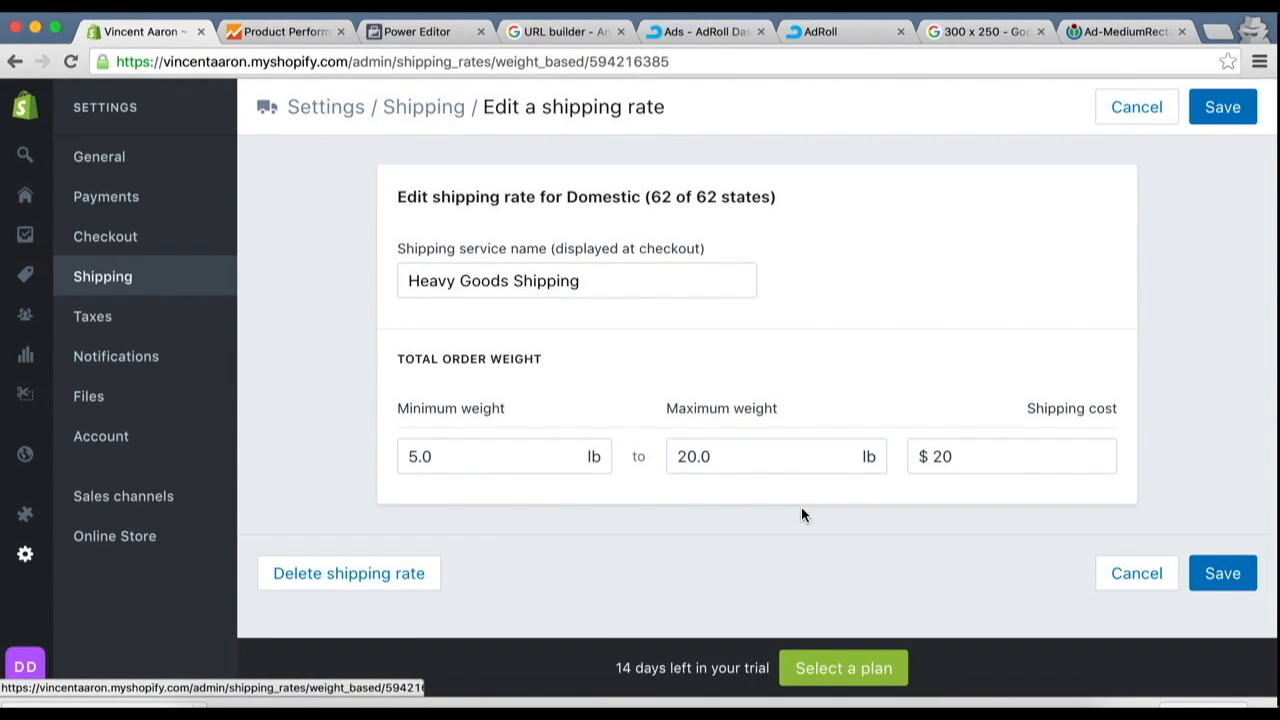
click(357, 573)
click(870, 322)
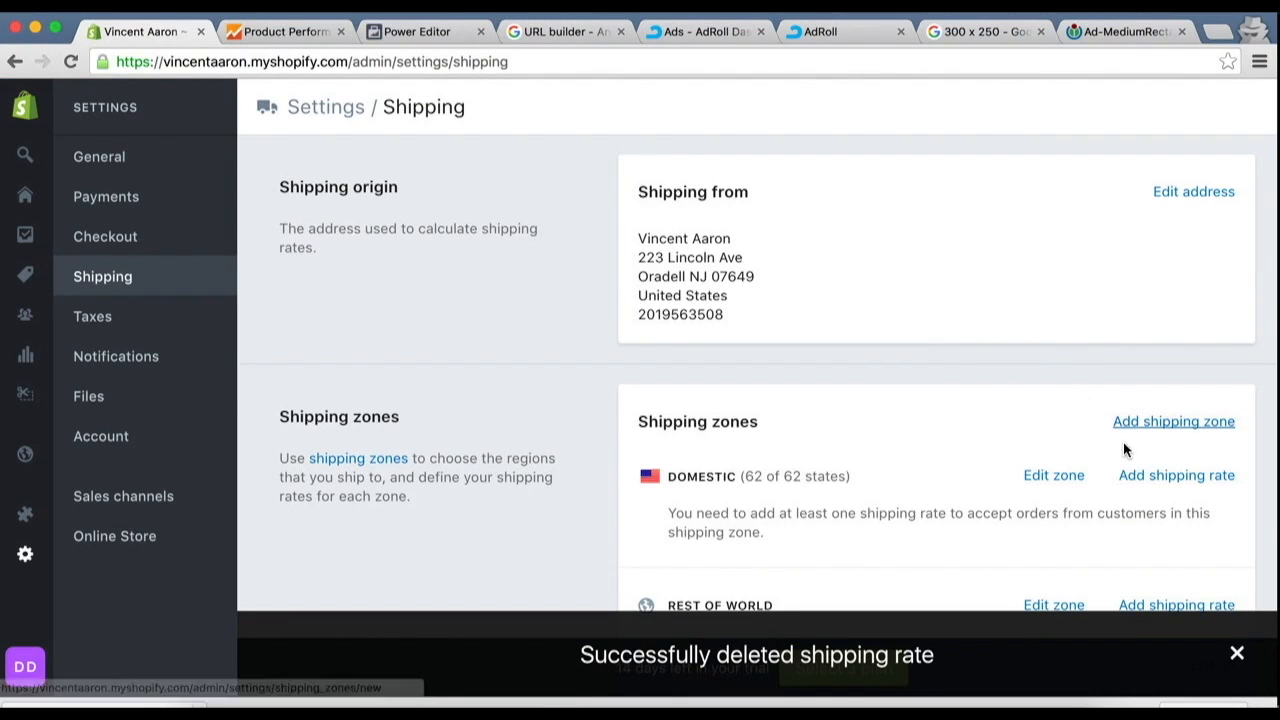
Add a Domestic shipping rate named "Standard Shipping" and base it on order weight.
click(1138, 476)
click(880, 283)
text(Standard Shipping)
click(549, 268)
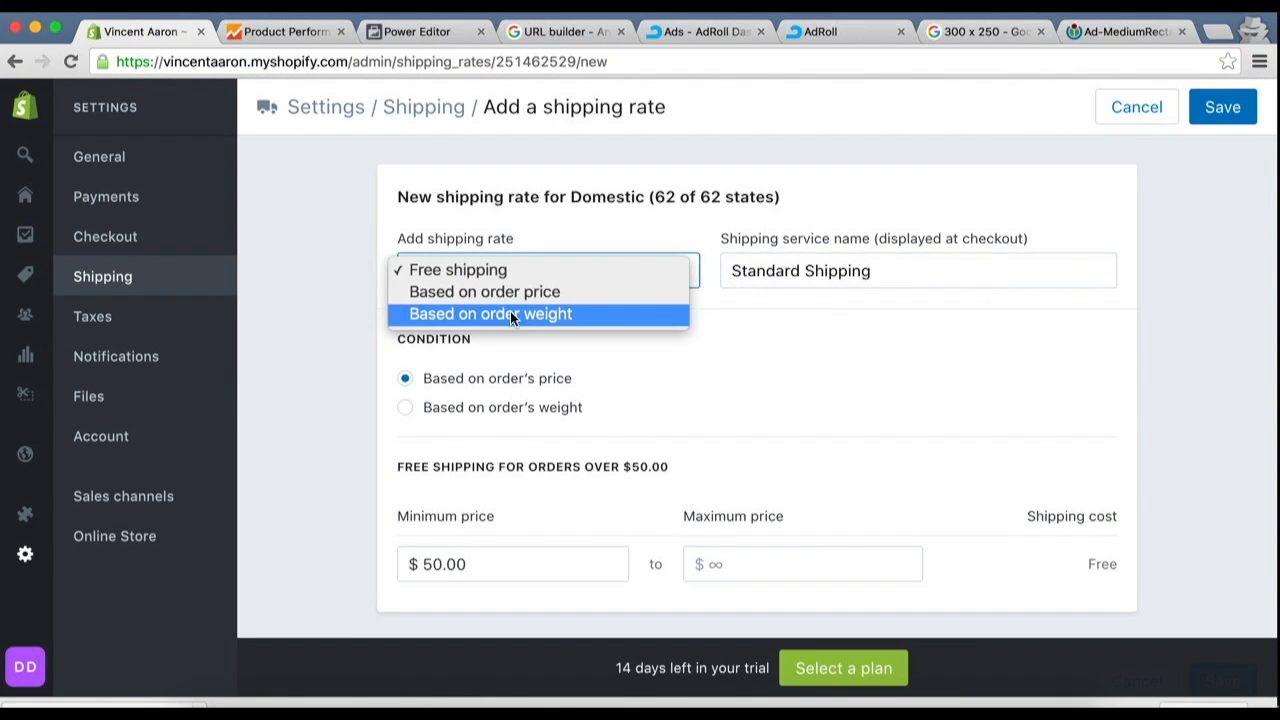
click(508, 312)
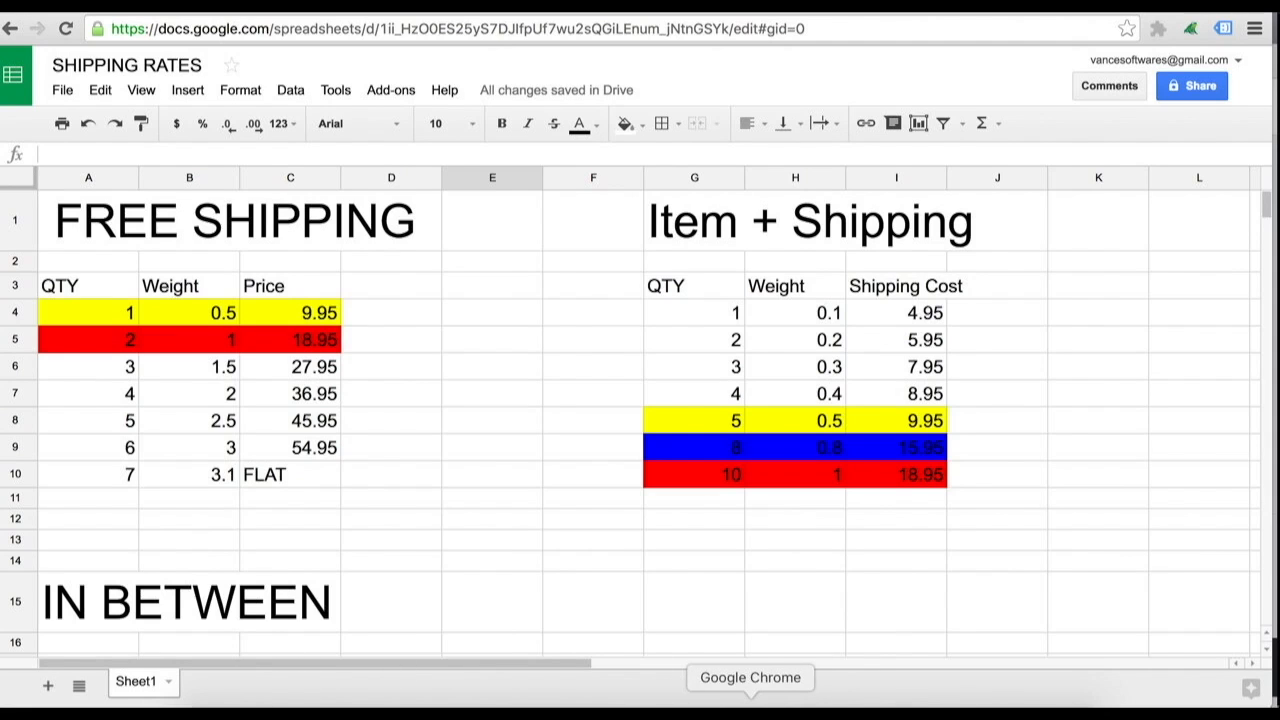
Return from the spreadsheet to the Shopify window and place it beside the free shipping rate table.
right_click(750, 705)
click(776, 522)
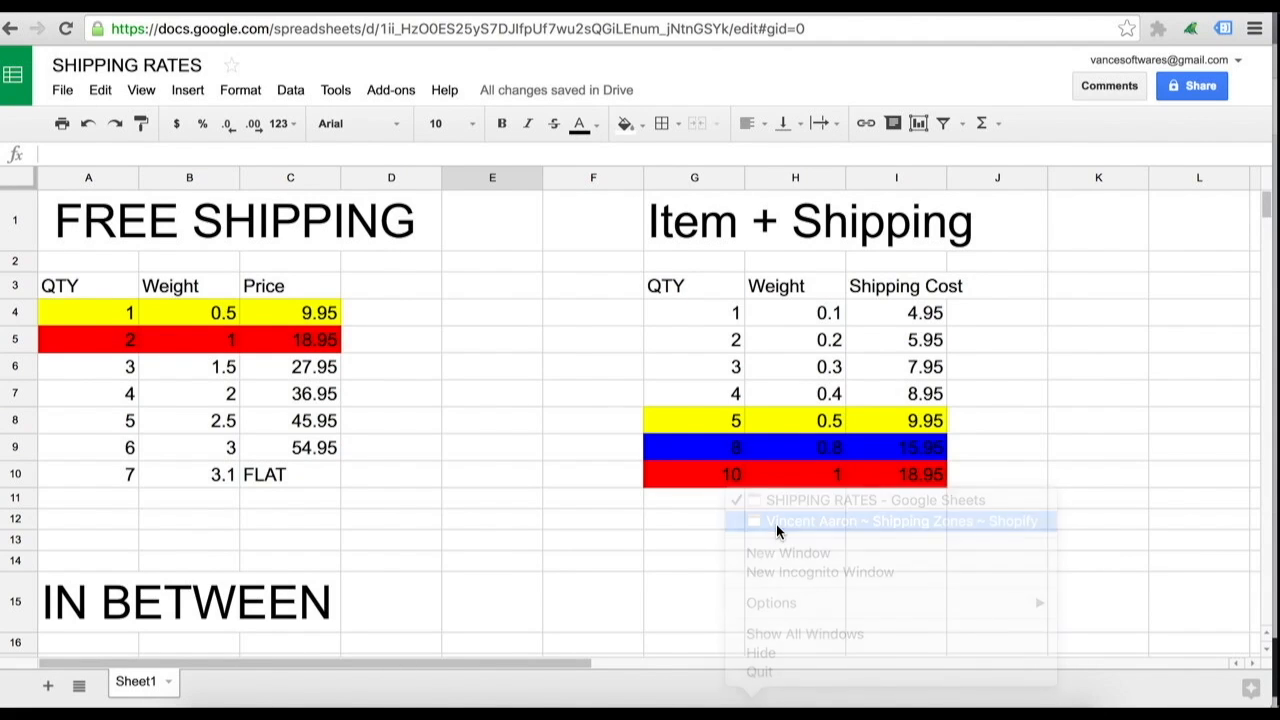
drag(71, 16, 422, 17)
Set both the minimum and maximum weight of the new Domestic rate to 0.5 lb.
click(806, 437)
key(BackSpace)
key(BackSpace)
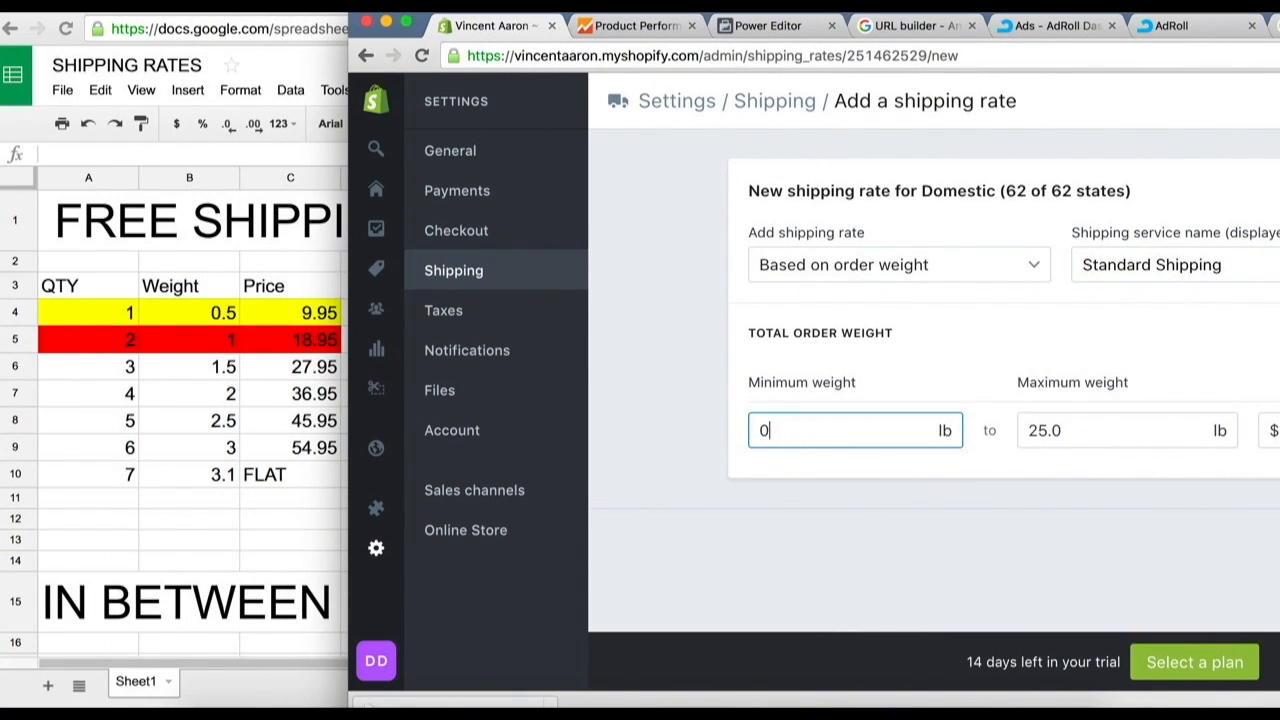
text(.0)
key(BackSpace)
text(5)
key(super+a)
key(Tab)
text(0.5)
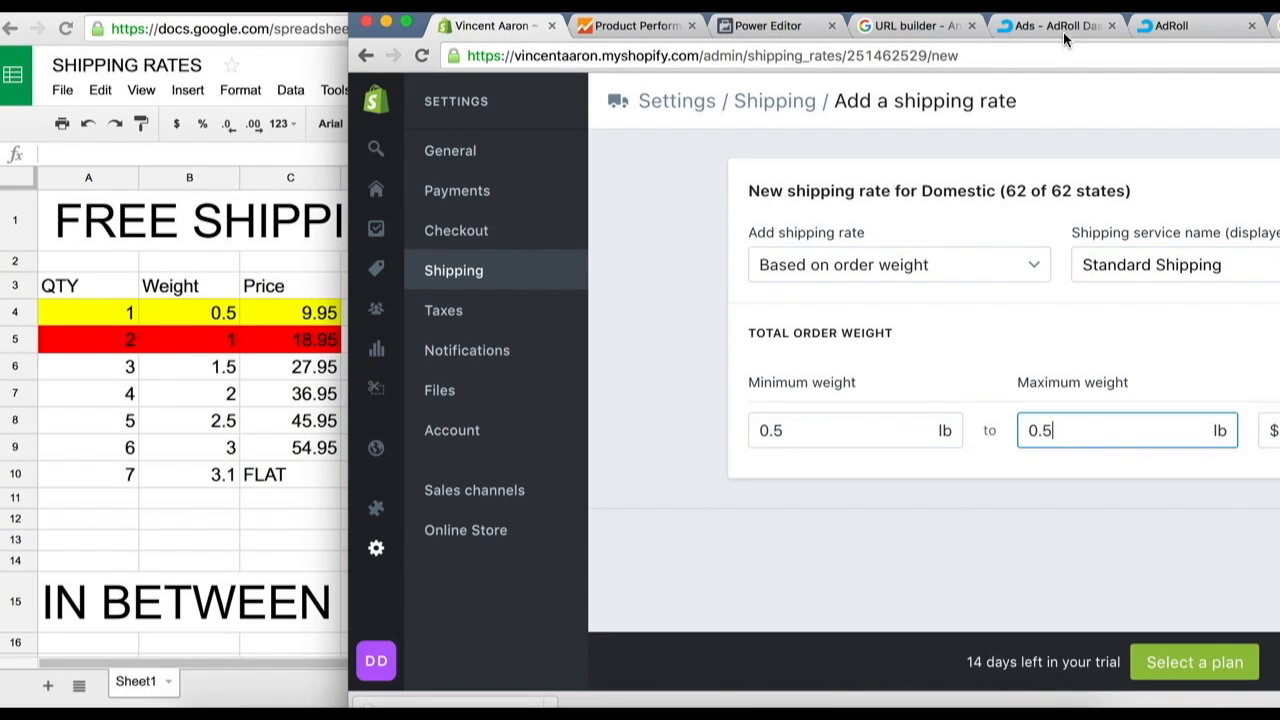
Set the 0.5 lb rate's shipping cost to $9.95 and save the rate.
drag(976, 14, 870, 14)
click(1178, 422)
key(Right)
key(Right)
key(BackSpace)
key(BackSpace)
text(9.9)
key(BackSpace)
text(96)
key(BackSpace)
text(5)
drag(1096, 14, 864, 20)
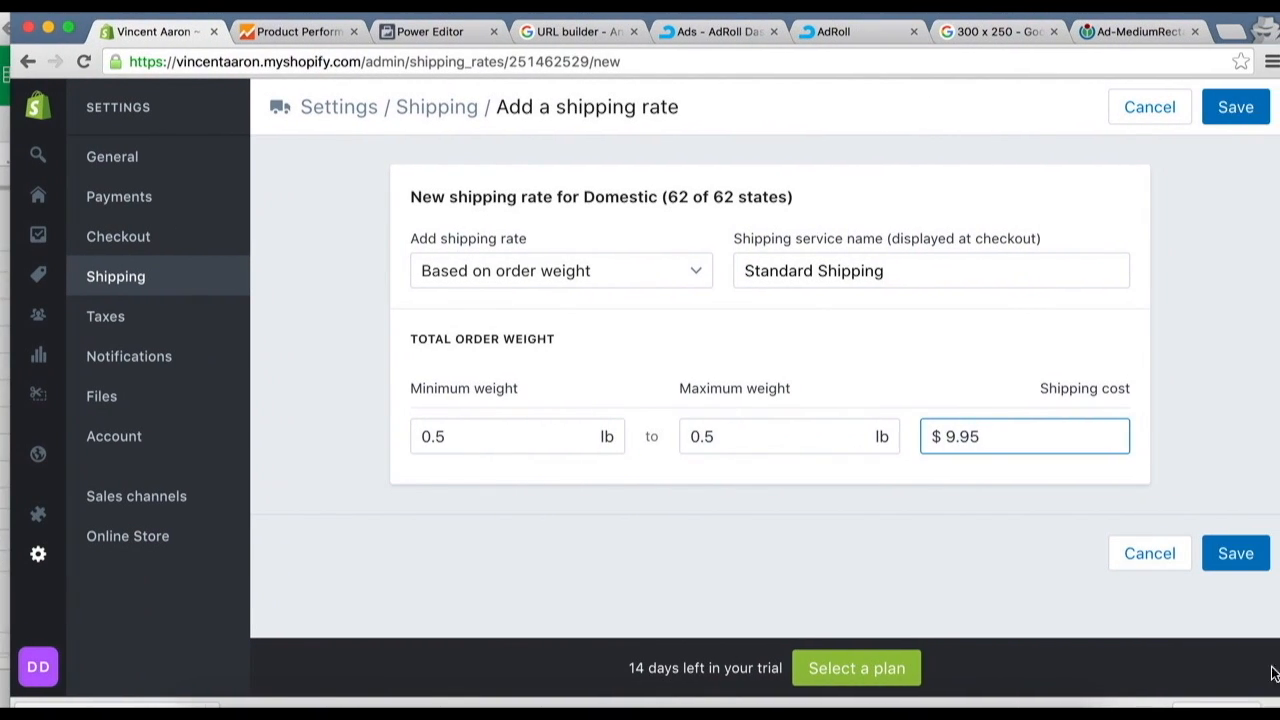
click(1232, 555)
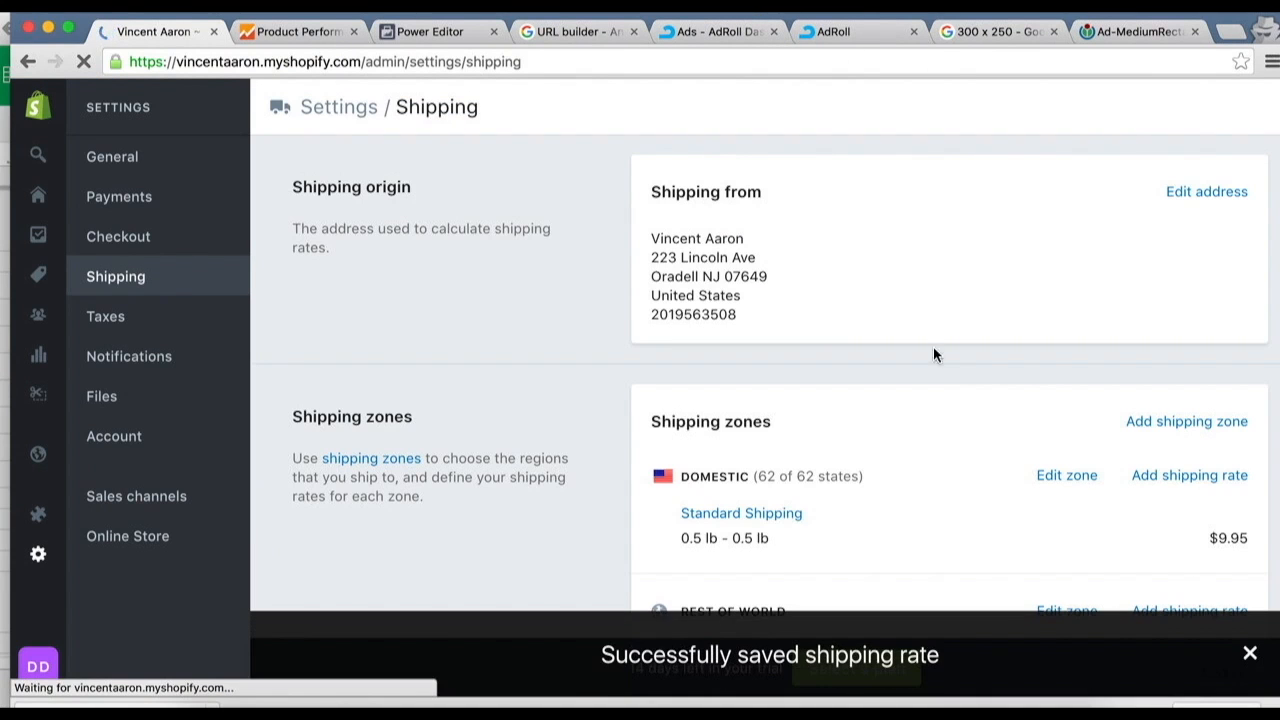
Start another Domestic shipping rate and base it on order weight.
click(1204, 482)
drag(80, 32, 9, 1)
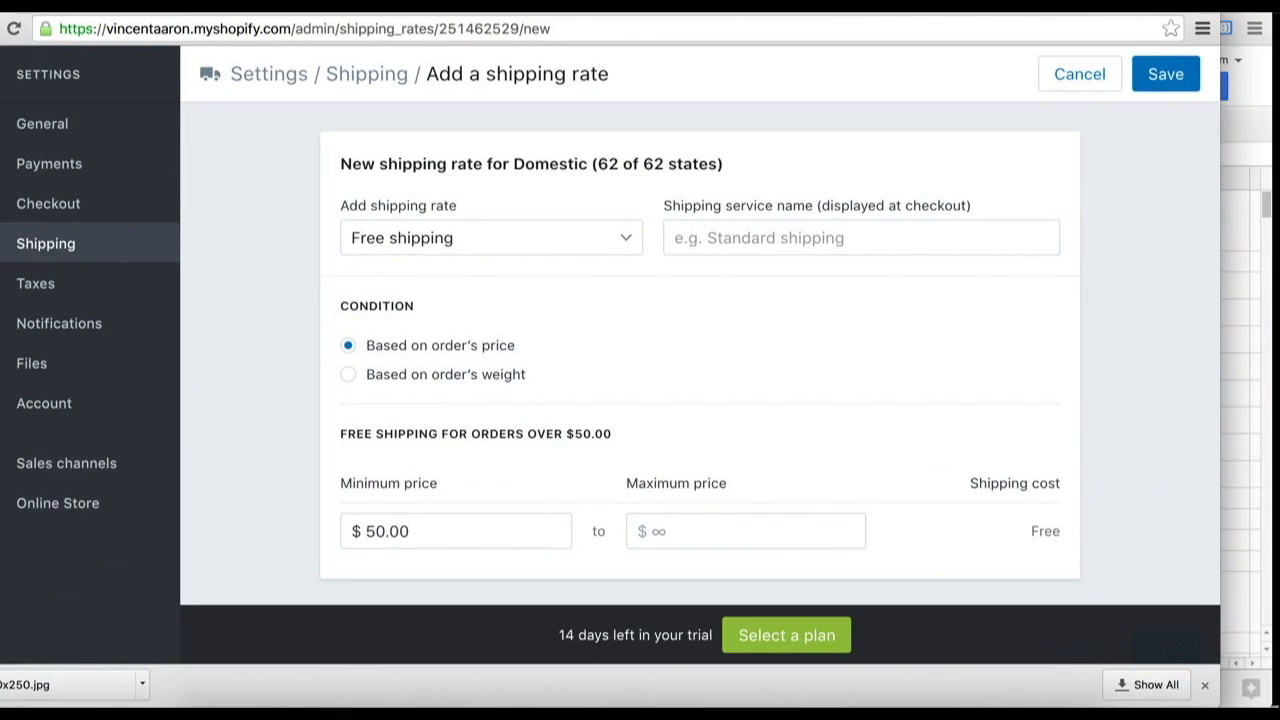
click(392, 243)
click(389, 284)
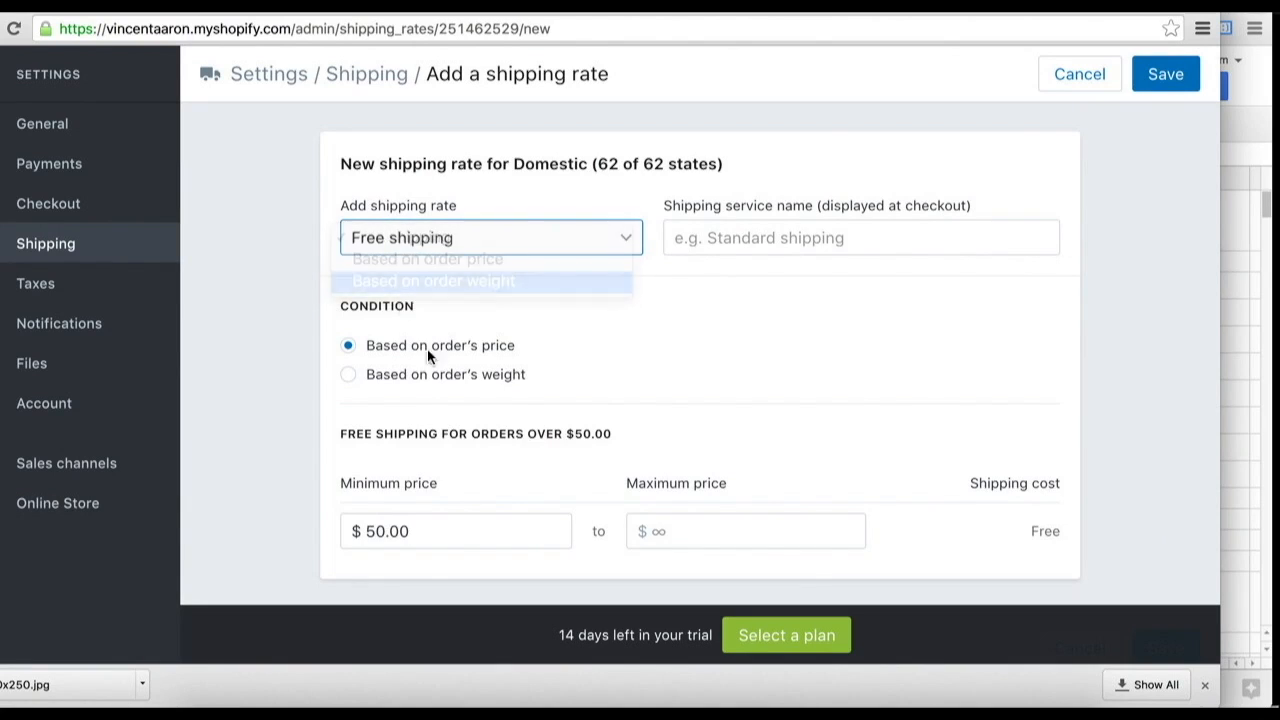
Set both the minimum and maximum weight of the new Domestic rate to 1.0 lb.
click(415, 401)
key(Left)
key(Left)
key(BackSpace)
text(1)
key(Tab)
text(1.0)
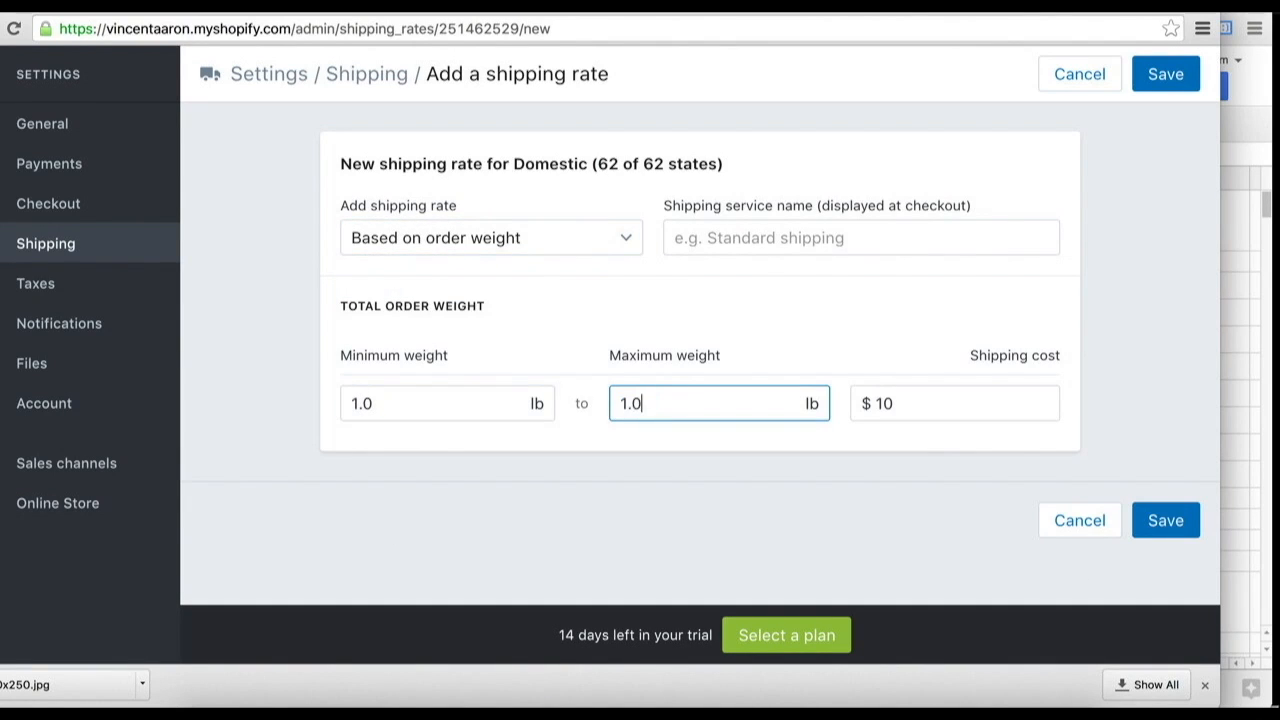
Name the 1.0 lb rate "Standard Shipping".
click(724, 245)
text(0.5)
key(ctrl+a)
text(Standard Shipping)
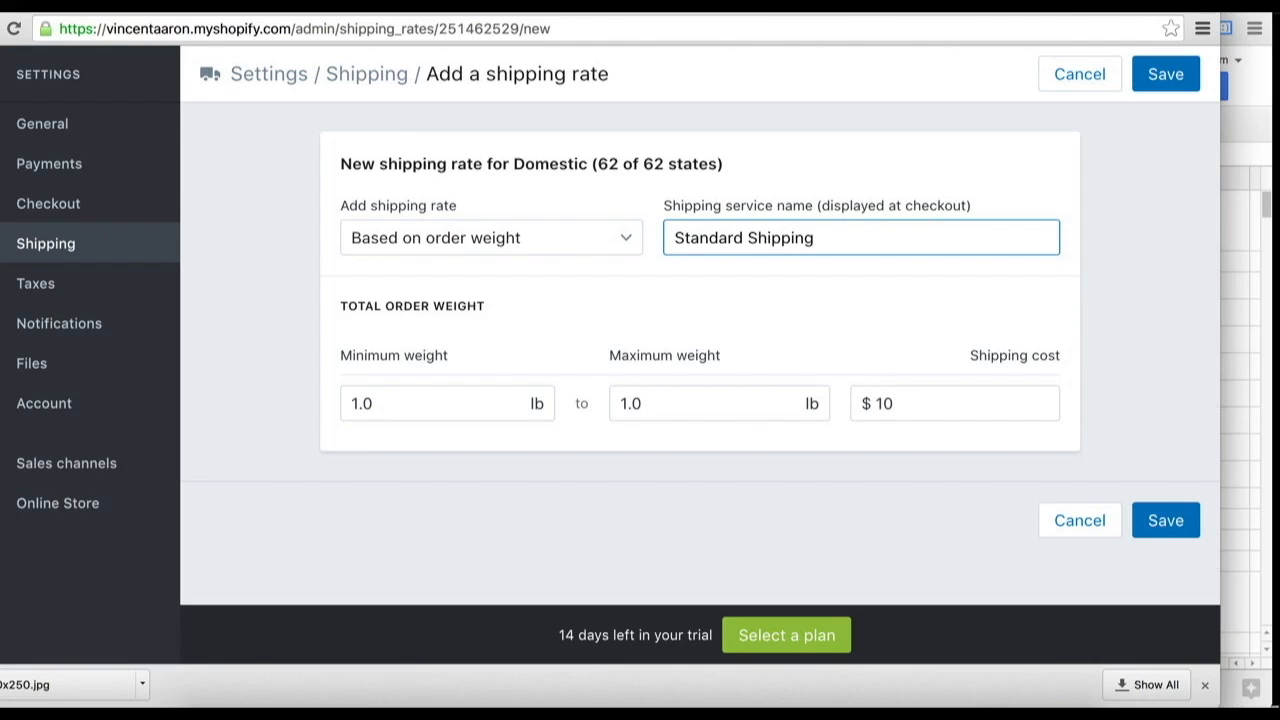
Set the 1.0 lb rate's shipping cost to $18.95 and save the rate.
drag(836, 0, 903, 61)
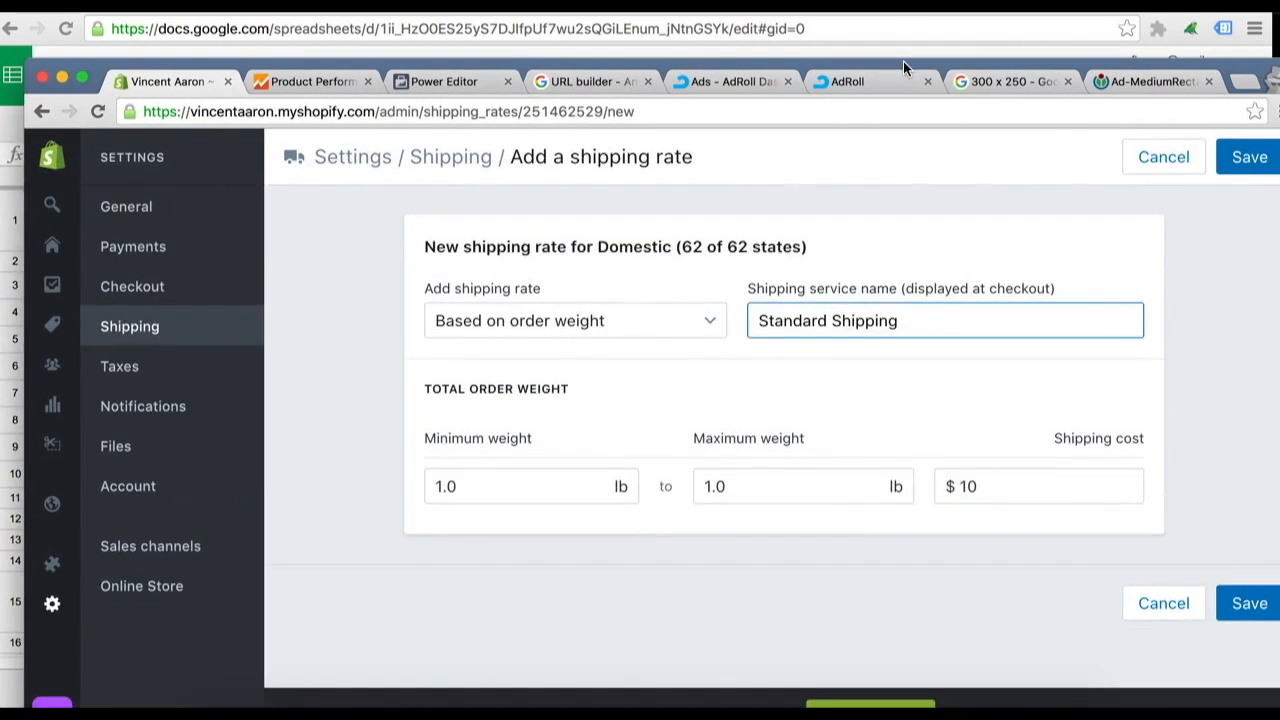
click(1010, 490)
key(BackSpace)
text(8.95)
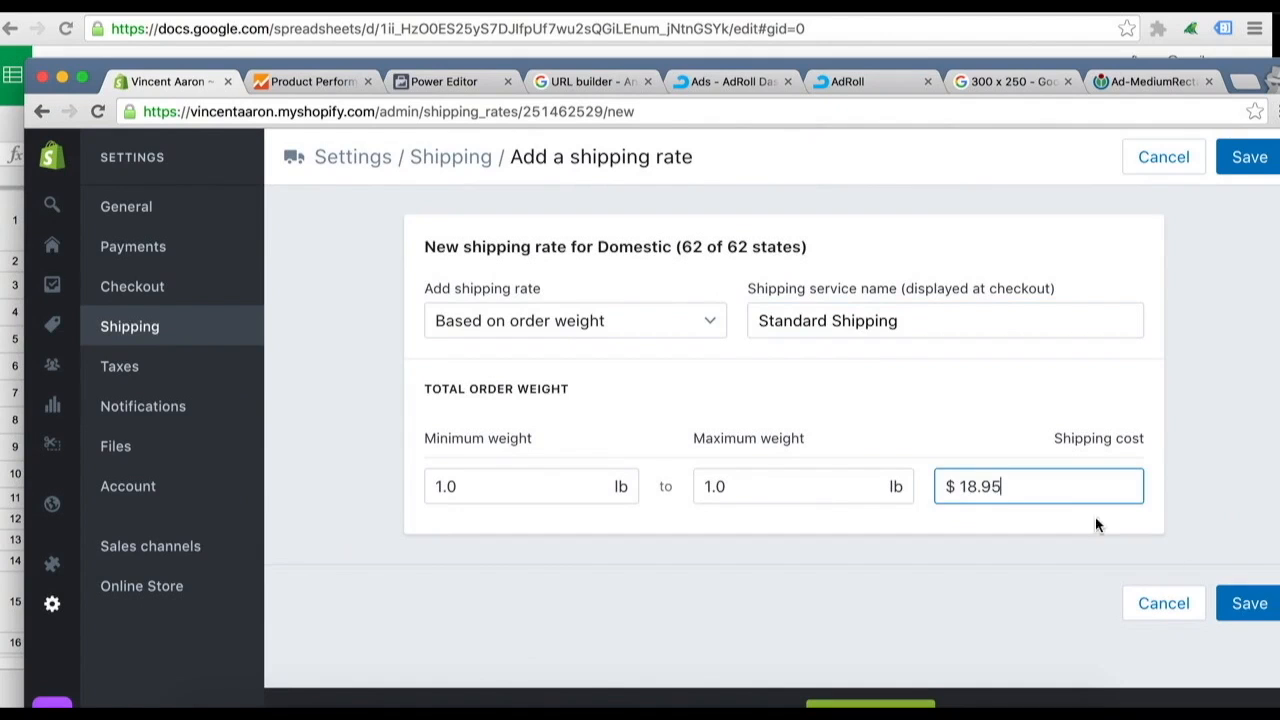
click(1248, 603)
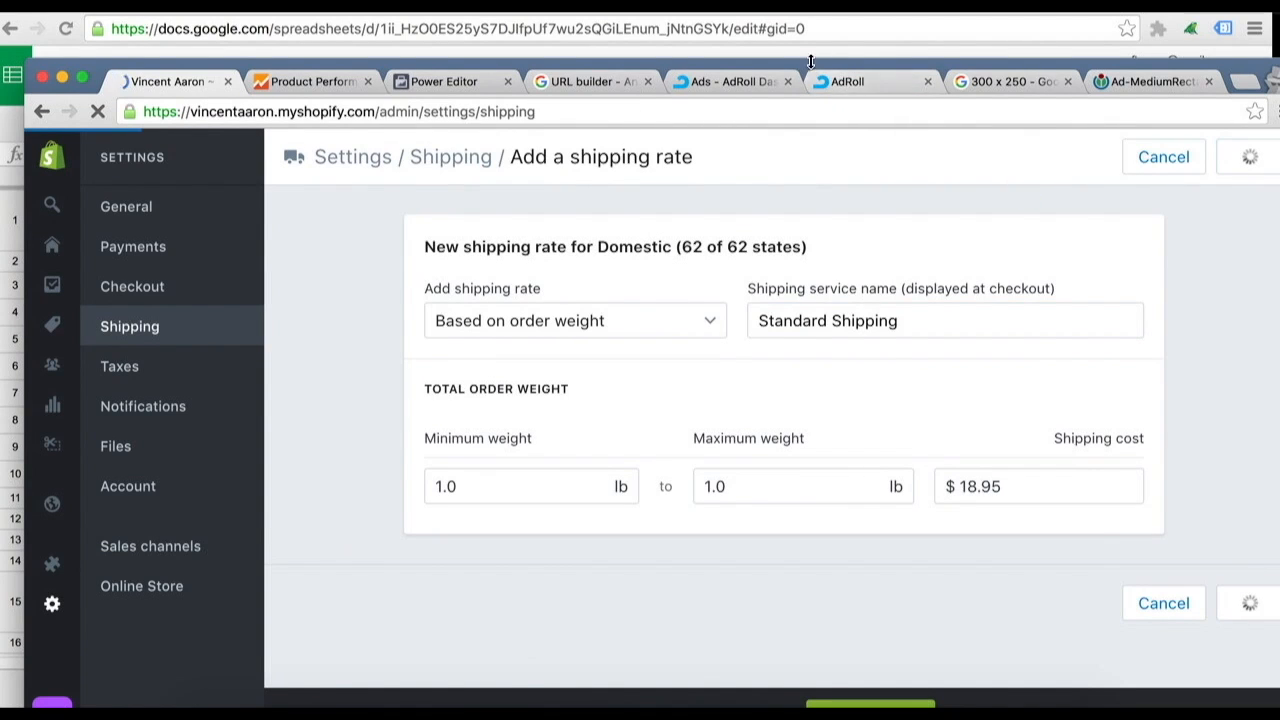
Add a third Domestic shipping rate based on order weight and name it "Standard Shipping".
drag(806, 61, 783, 12)
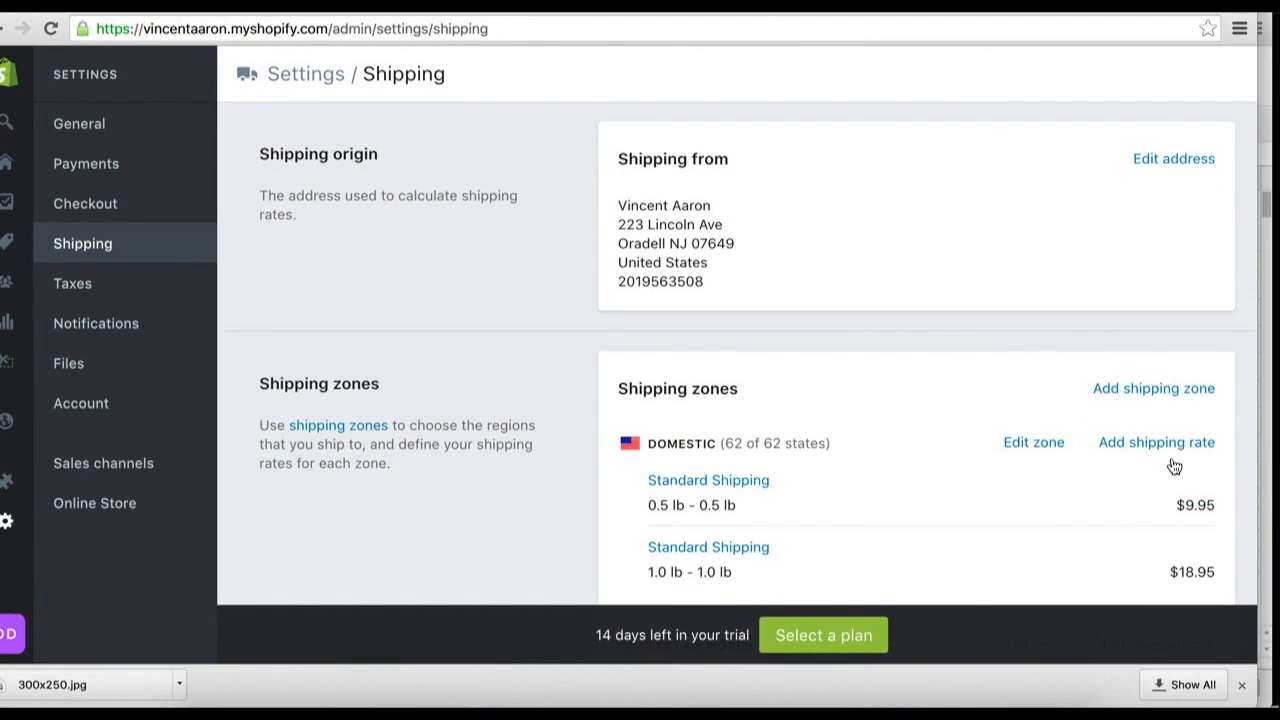
click(1130, 447)
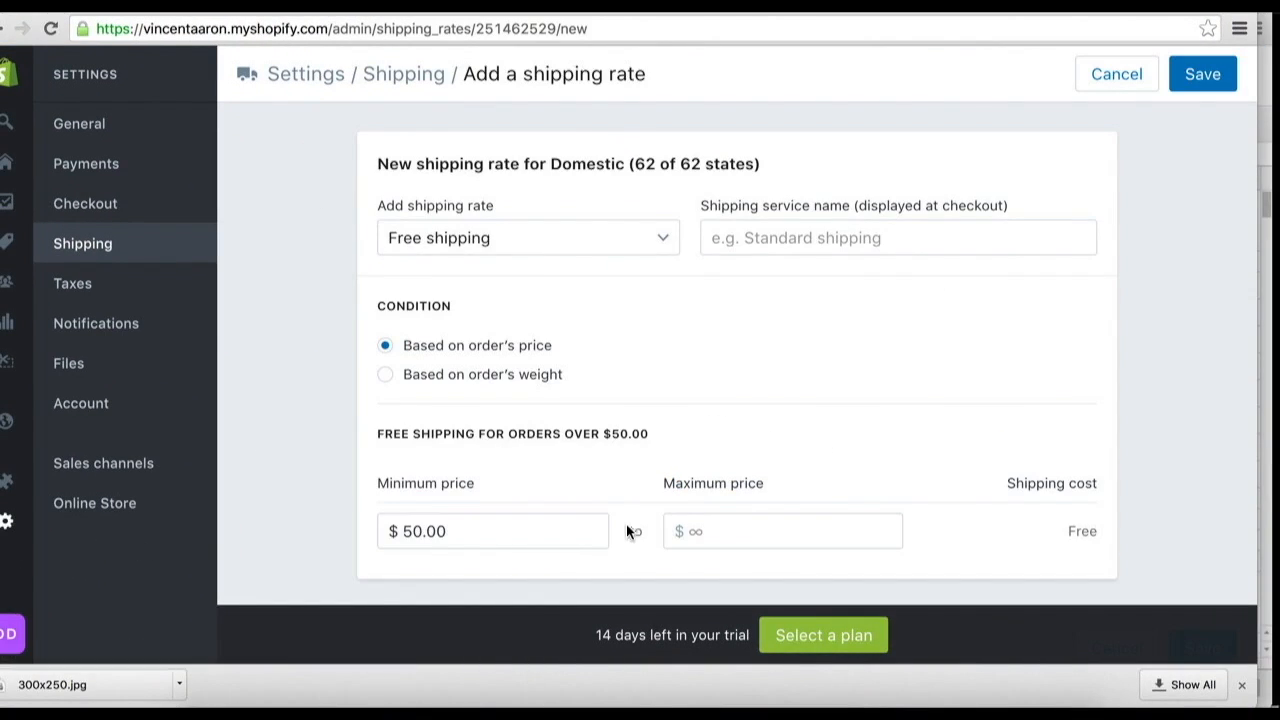
click(433, 240)
click(433, 281)
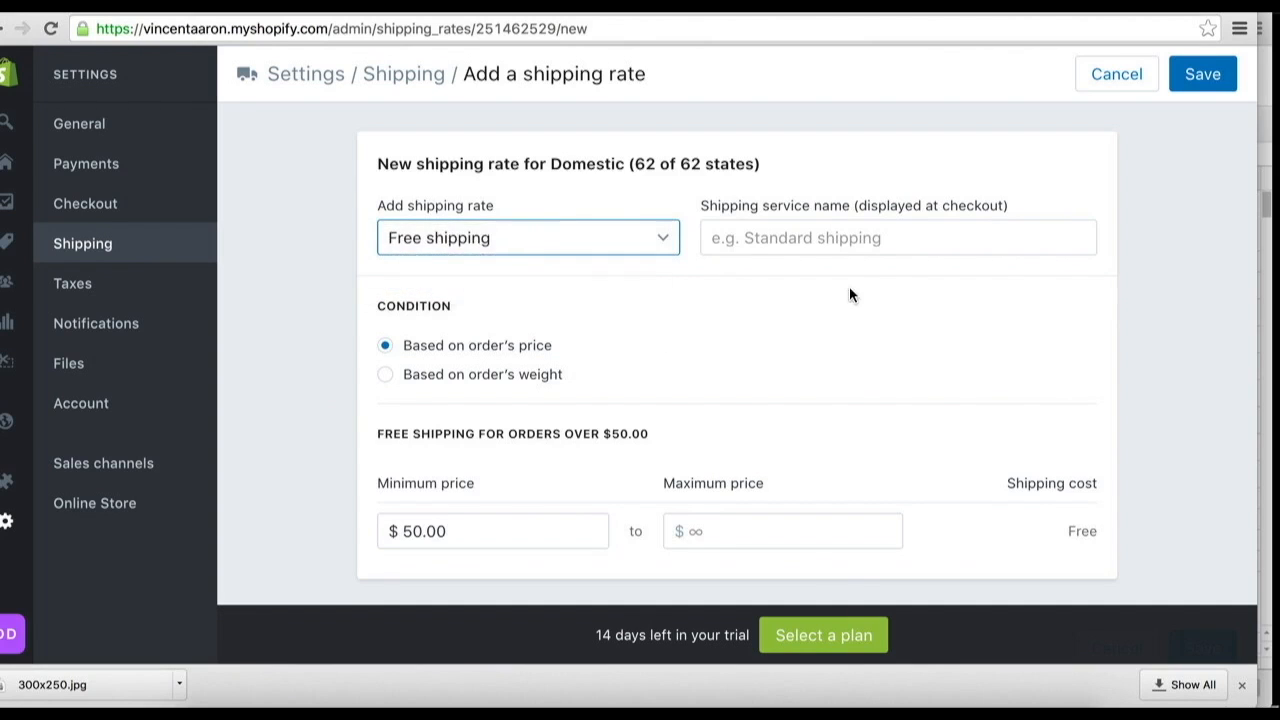
click(839, 240)
text(Stand)
key(BackSpace)
text(ndard Sh)
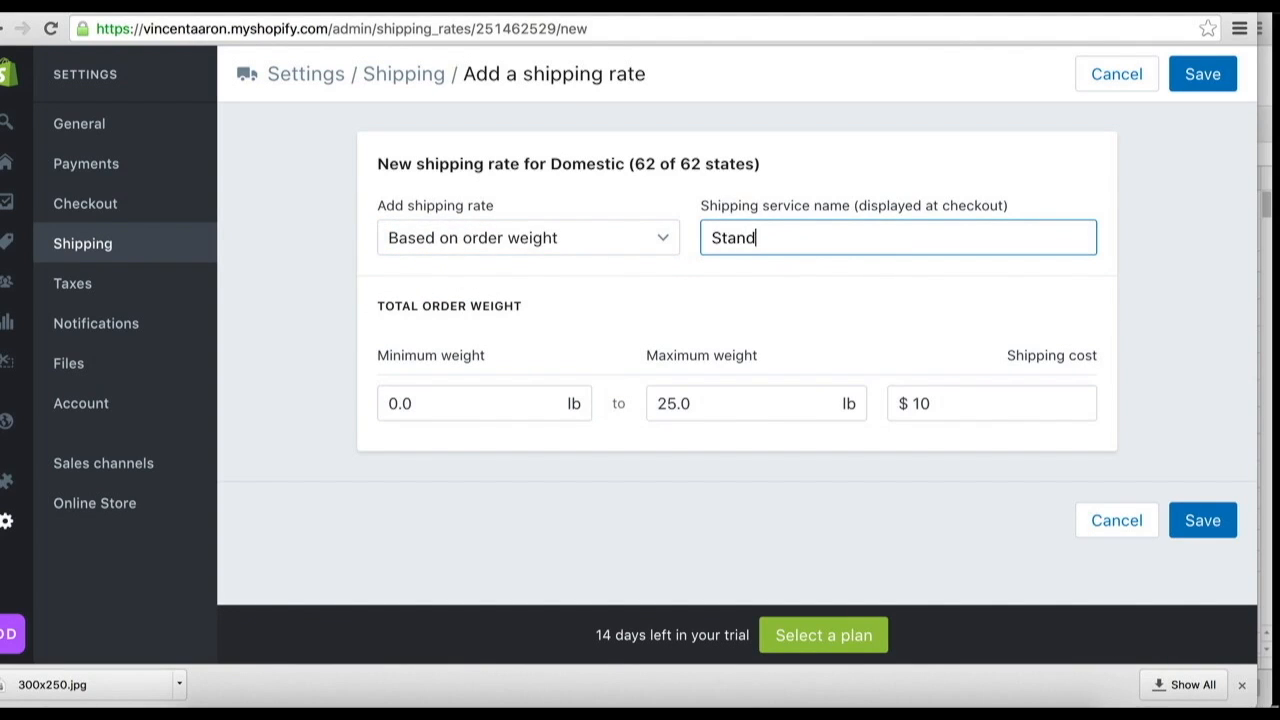
text(ipping)
Set both the minimum and maximum weight of the third Domestic rate to 1.5 lb.
click(418, 397)
key(super+a)
text(1.5)
key(Tab)
text(1.5)
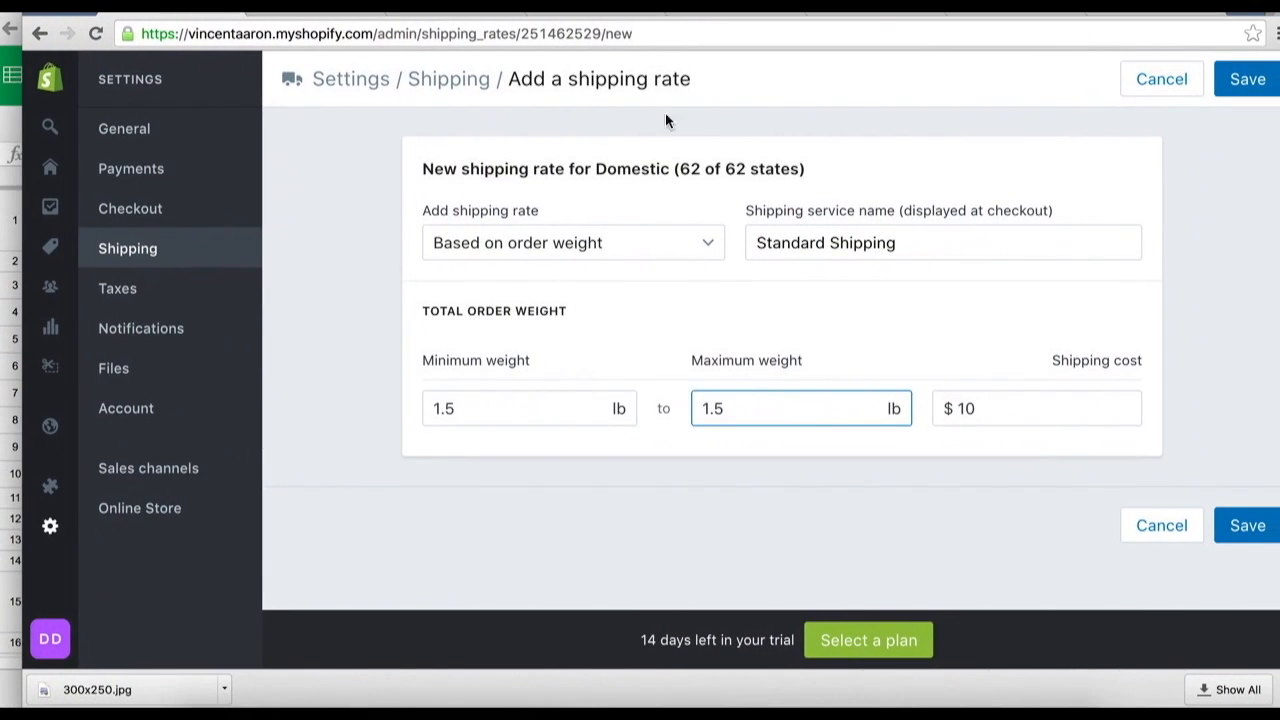
Set the 1.5 lb rate's shipping cost to $27.95 and save the rate.
click(1023, 414)
key(BackSpace)
key(BackSpace)
text(27.95)
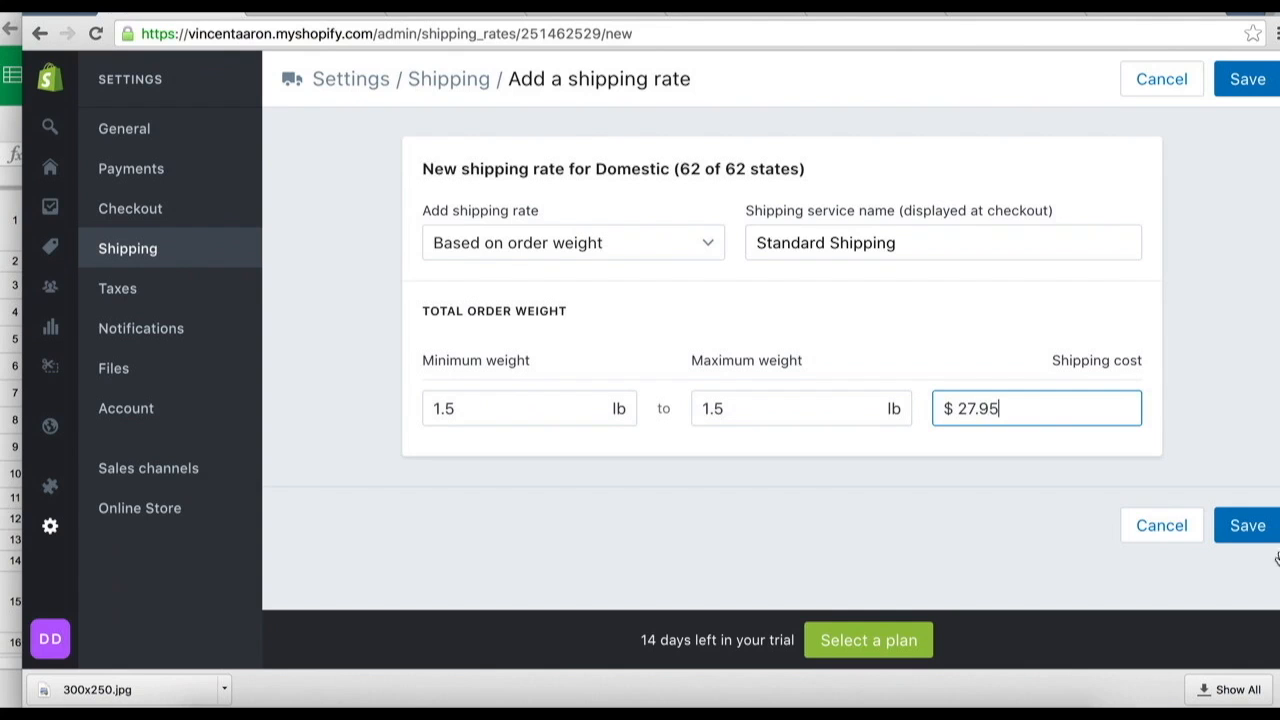
click(1248, 527)
Uncover the spreadsheet to check the Item + Shipping rate table, and return to the Shopify shipping settings.
drag(790, 2, 1081, 388)
drag(1143, 352, 798, 505)
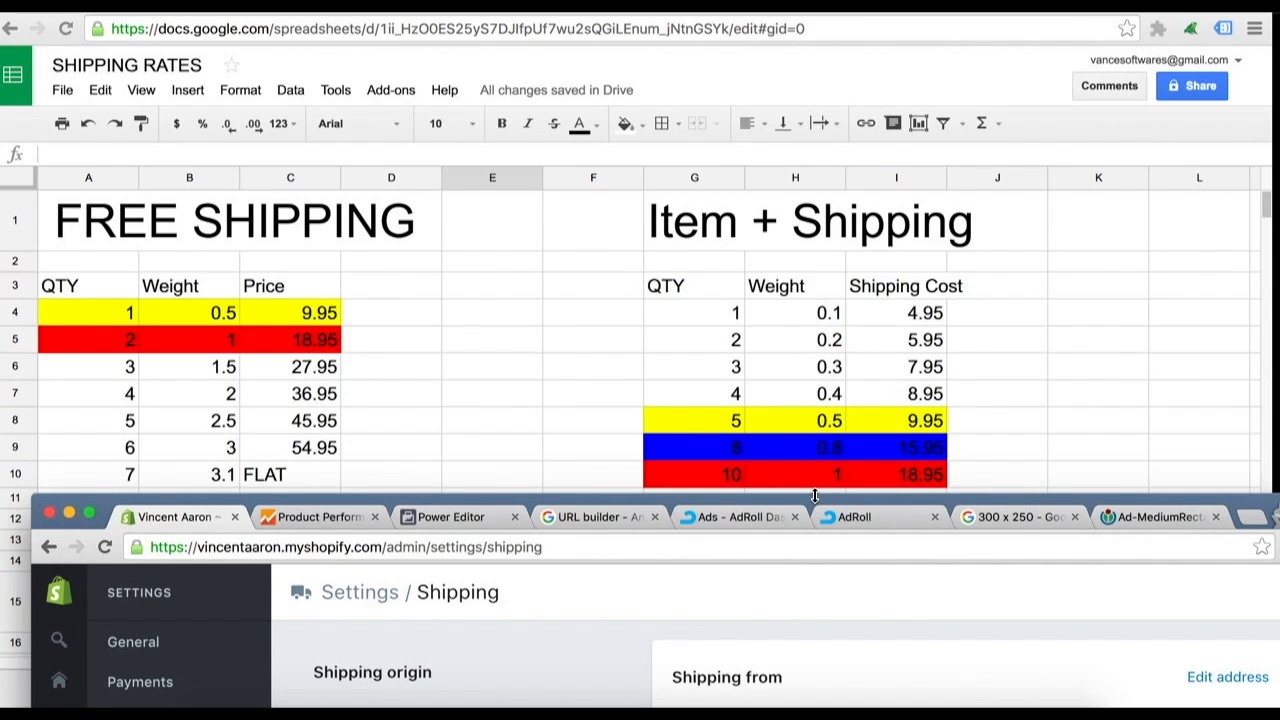
drag(813, 499, 786, 39)
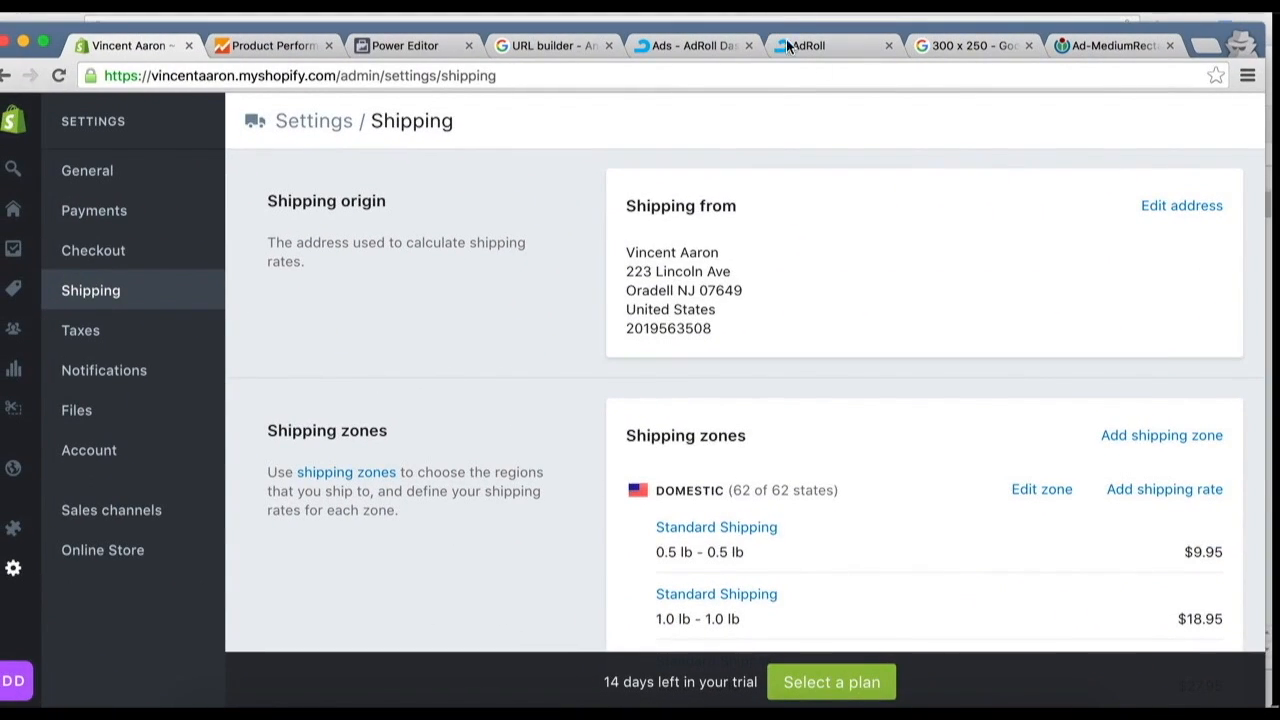
Add one more Domestic shipping rate based on order weight, named "Standard Shipping".
click(1178, 490)
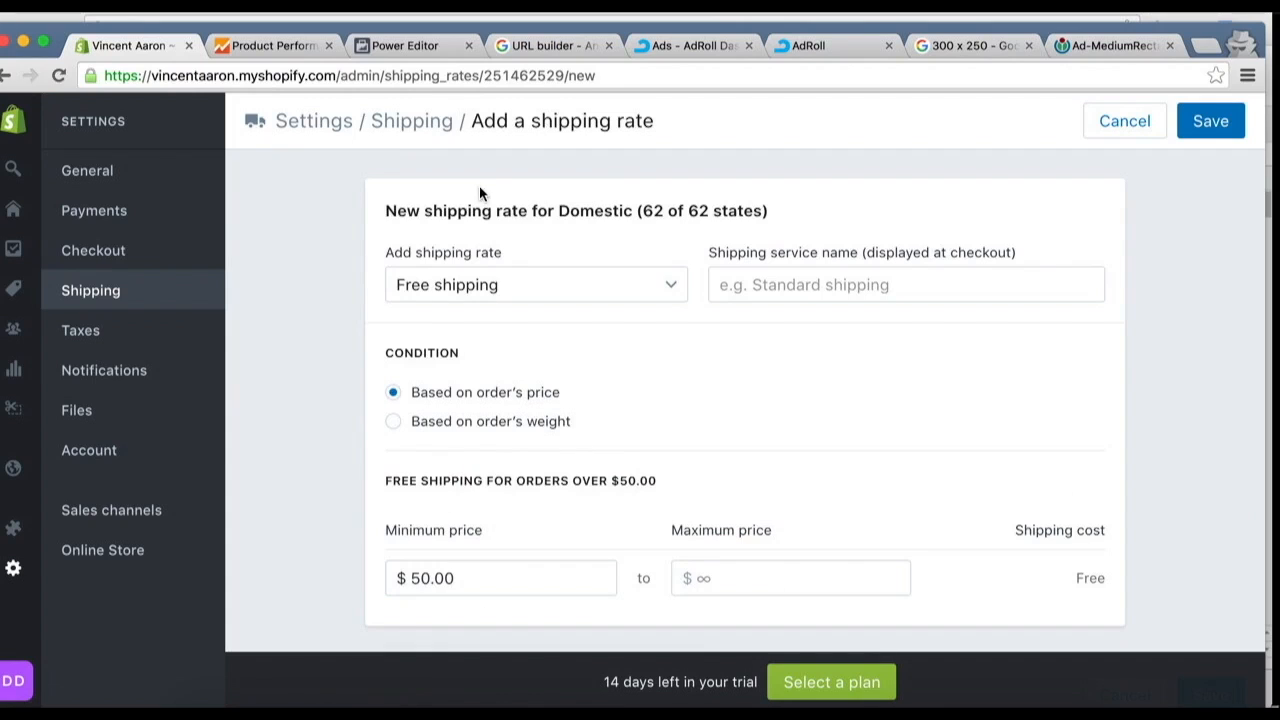
click(403, 288)
click(436, 327)
click(762, 284)
text(Standard S)
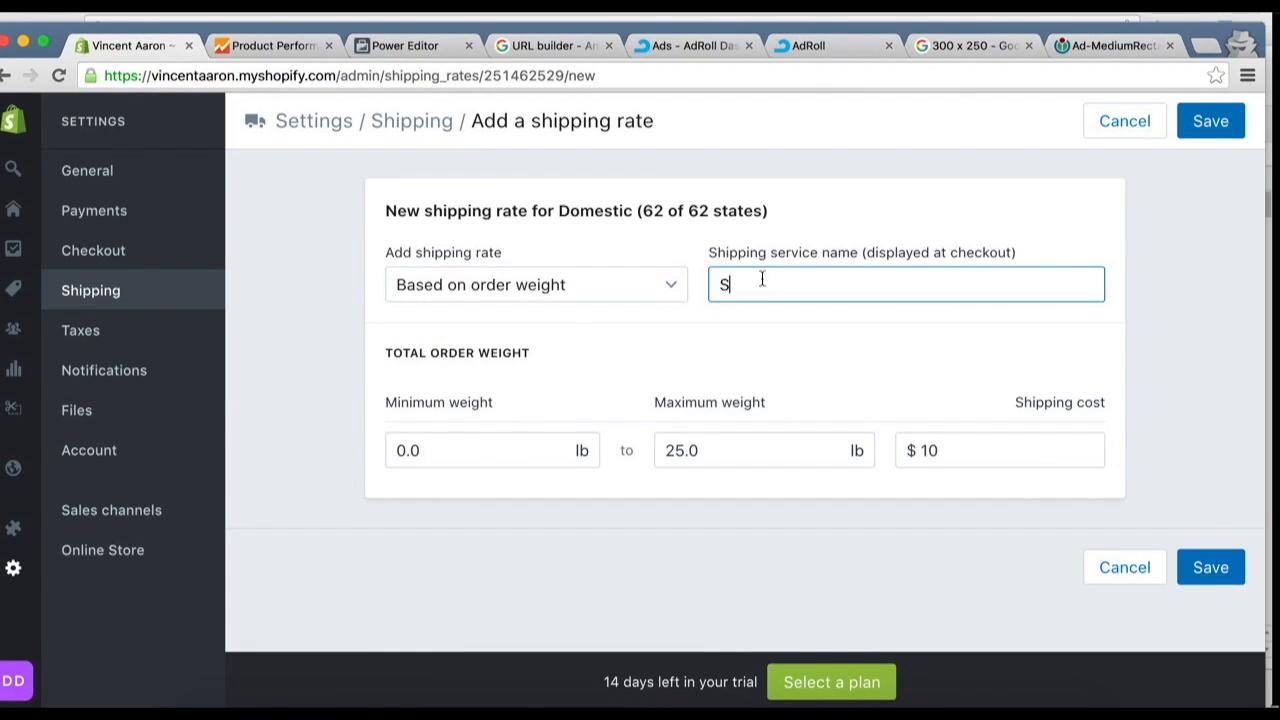
text(hipping)
Set both the minimum and maximum weight of the new Domestic rate to 0.1 lb.
click(472, 448)
key(BackSpace)
text(1)
click(712, 437)
double_click(712, 437)
text(0)
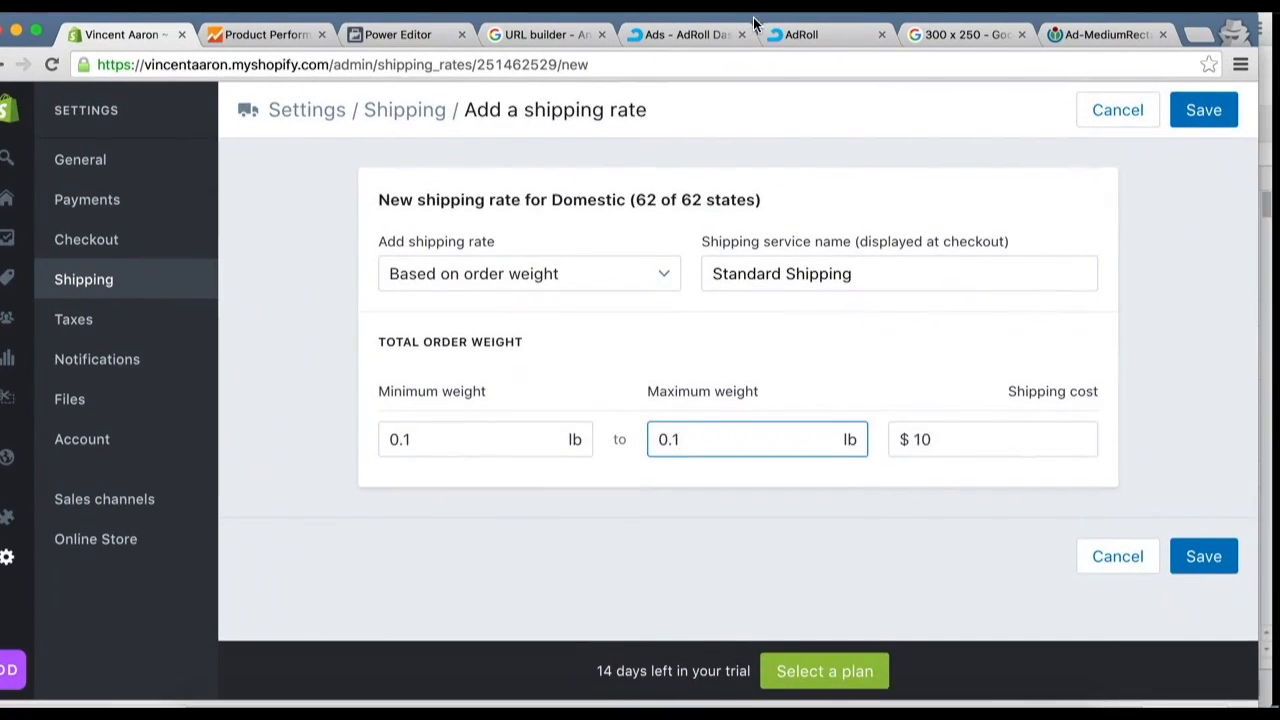
Set the 0.1 lb rate's shipping cost to $4.95 and save the rate.
double_click(977, 432)
text(4.95)
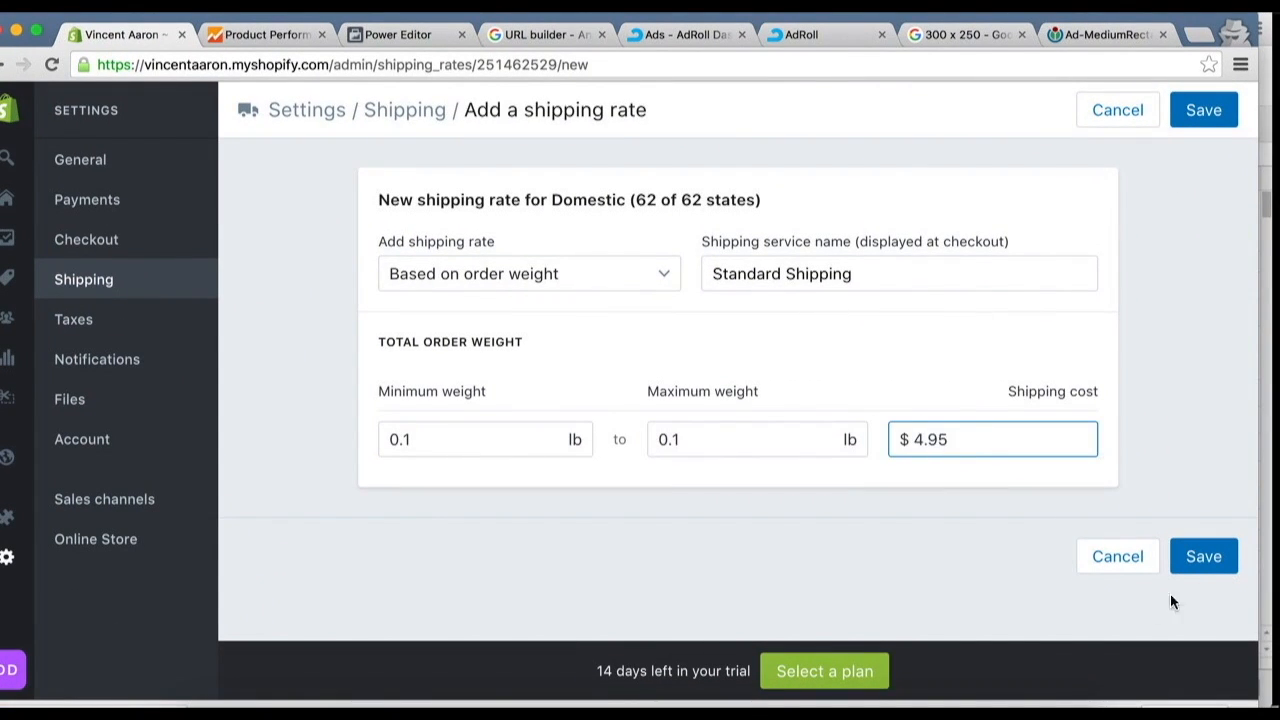
click(1203, 556)
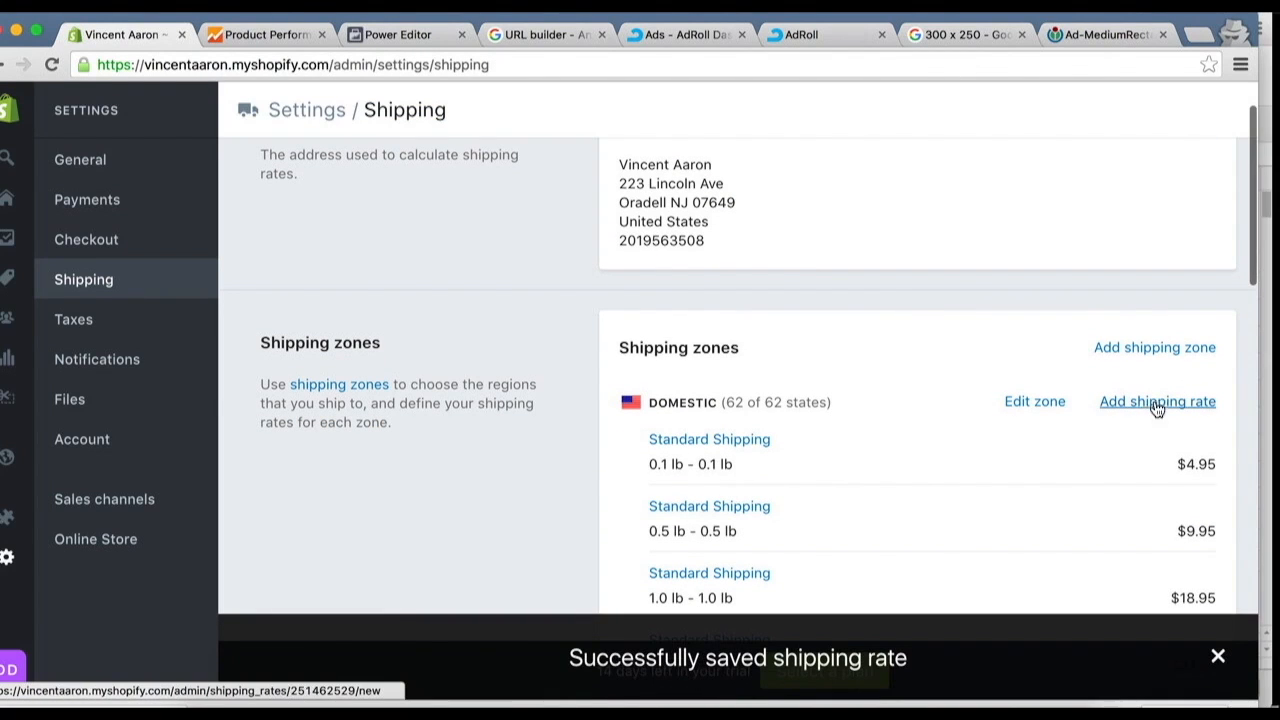
Open two new Domestic rate forms in separate tabs and make the first one weight-based, named "Standard Shipping".
super+click(1149, 405)
super+click(1149, 405)
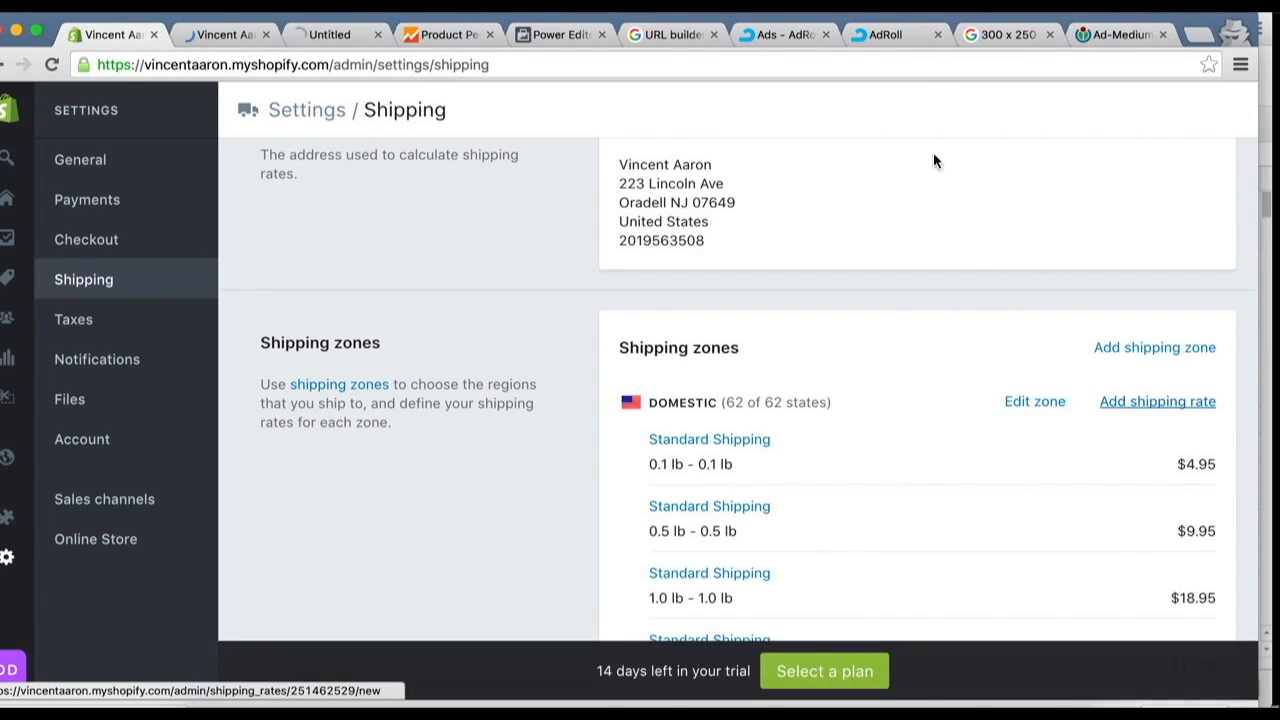
click(225, 34)
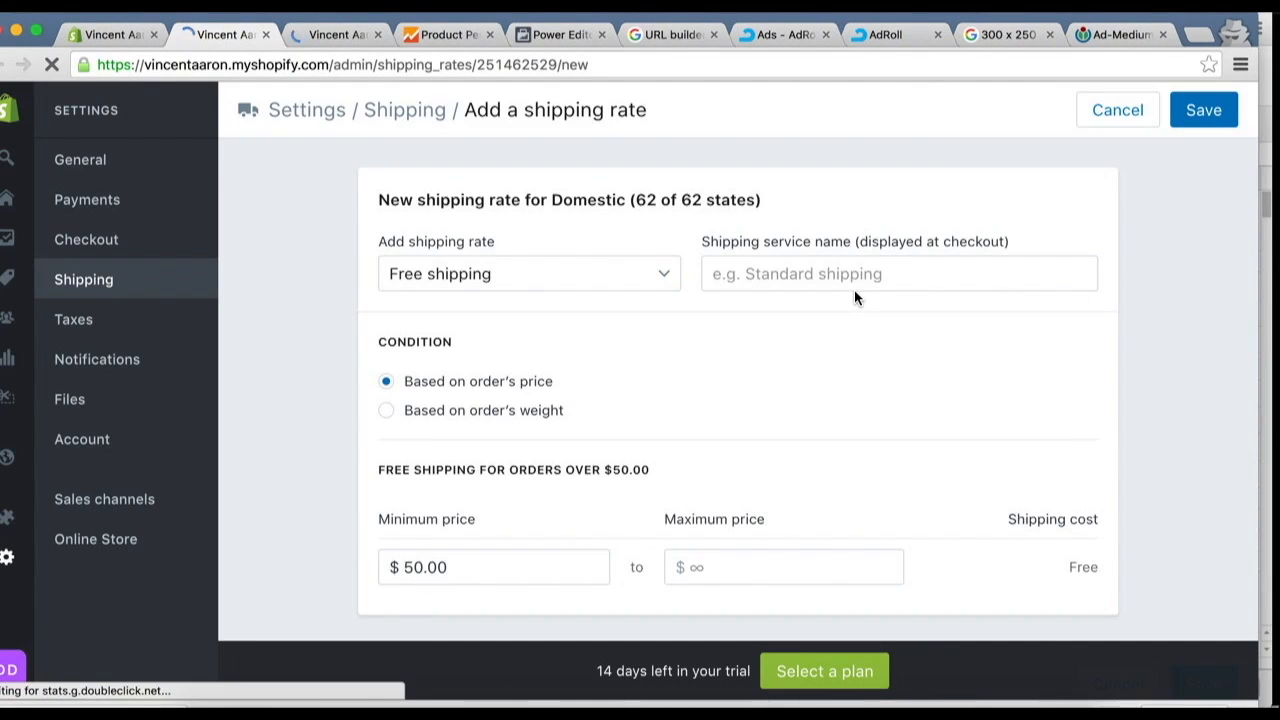
click(854, 285)
text(Standard Shipping)
key(ctrl+a)
click(558, 265)
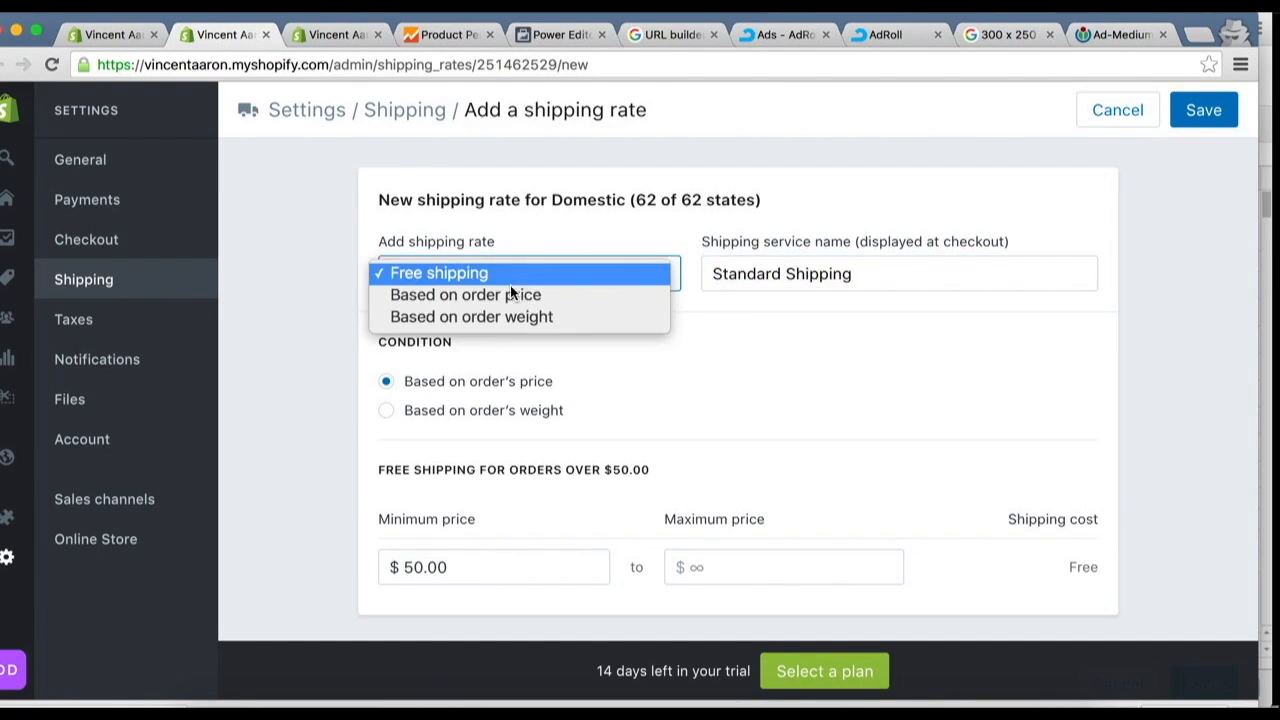
click(486, 318)
Set both the minimum and maximum weight of this Domestic rate to 0.2 lb.
click(443, 430)
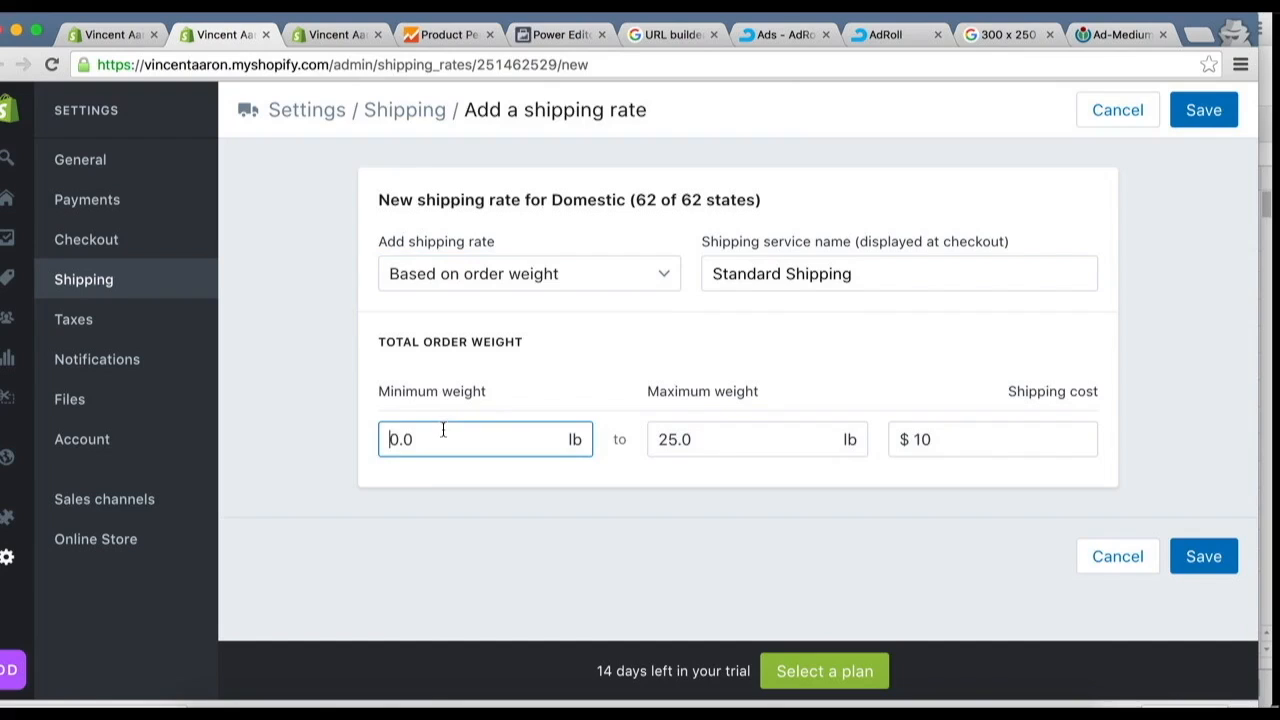
key(BackSpace)
text(2)
double_click(680, 439)
text(0.02)
key(BackSpace)
key(BackSpace)
text(2)
Consult the spreadsheet's Item + Shipping table, then set the 0.2 lb rate's shipping cost to $5.95 and save it.
key(super+grave)
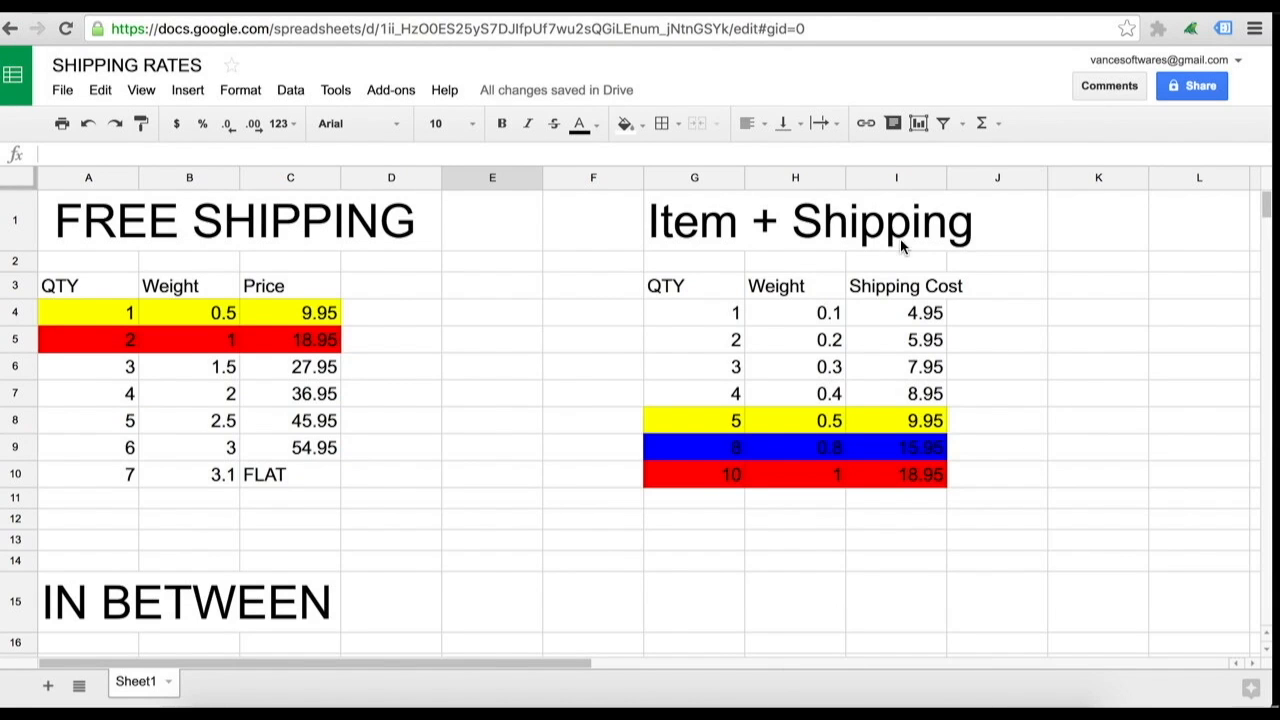
drag(40, 12, 122, 12)
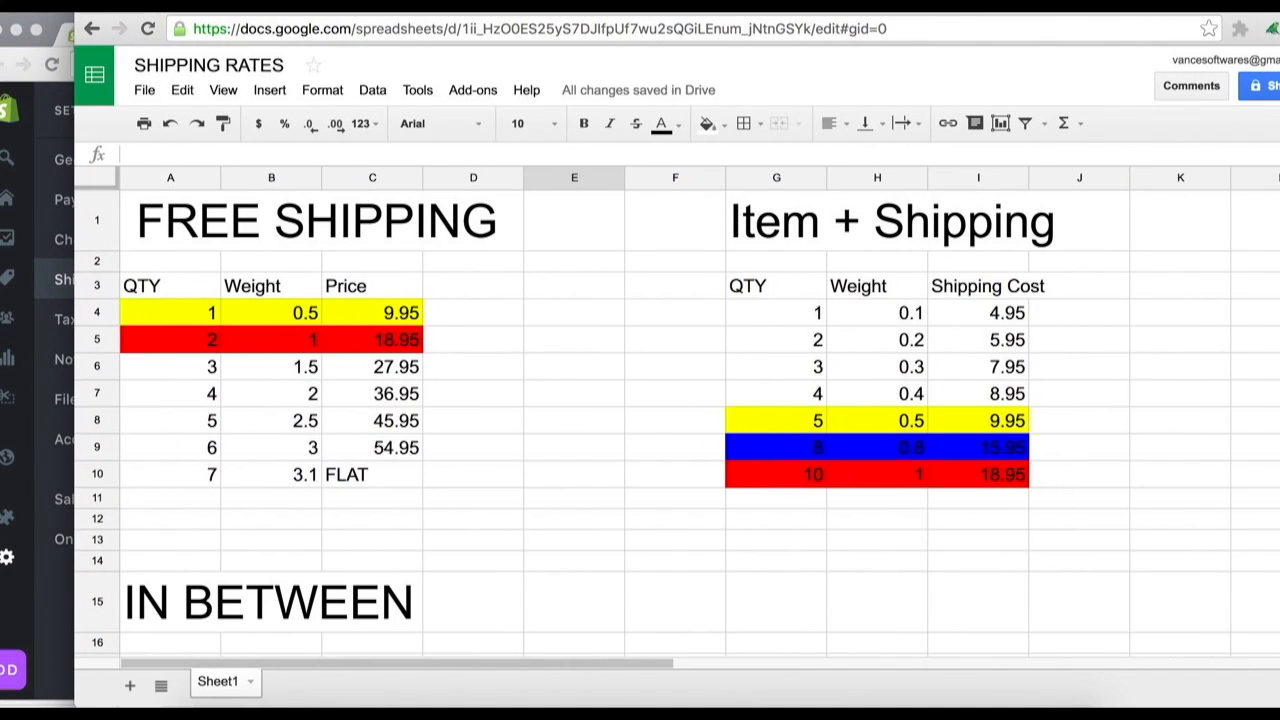
click(55, 28)
click(954, 444)
key(BackSpace)
key(BackSpace)
text(5.95)
click(1204, 558)
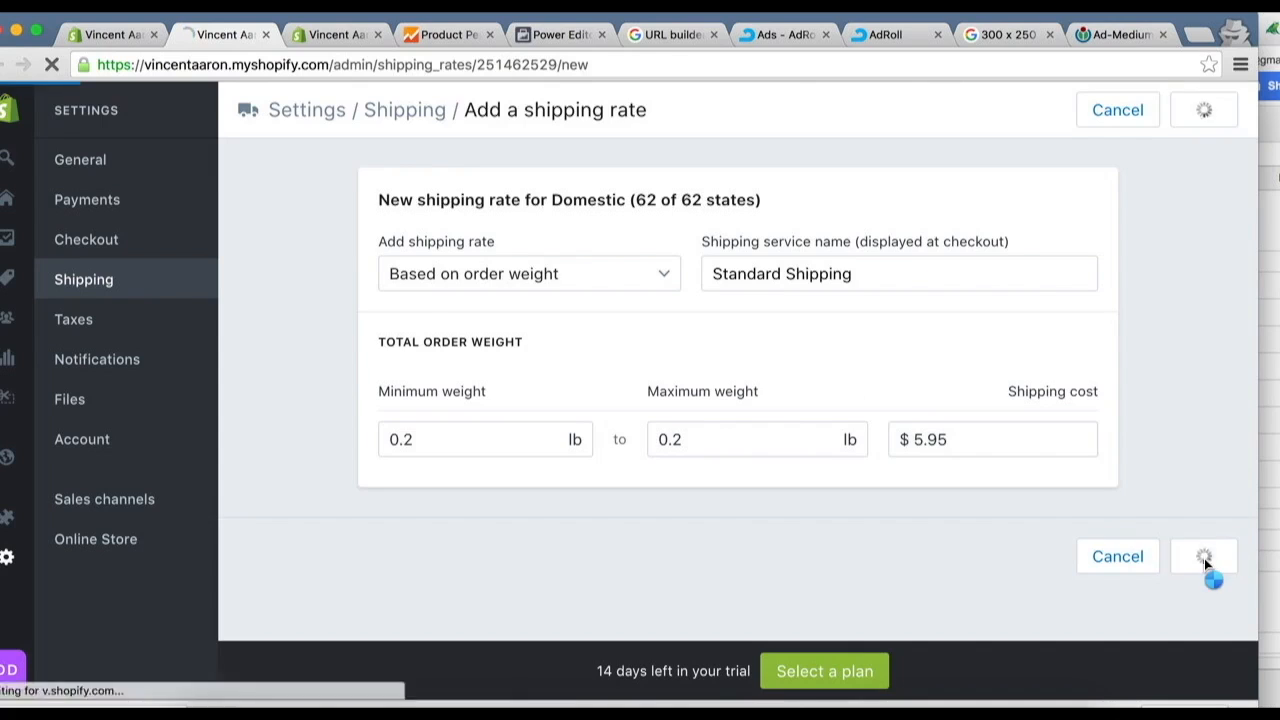
In the other open rate form, choose order weight, name it "Standard Shipping" and remove the minimum weight's last digit.
key(ctrl+Tab)
click(664, 280)
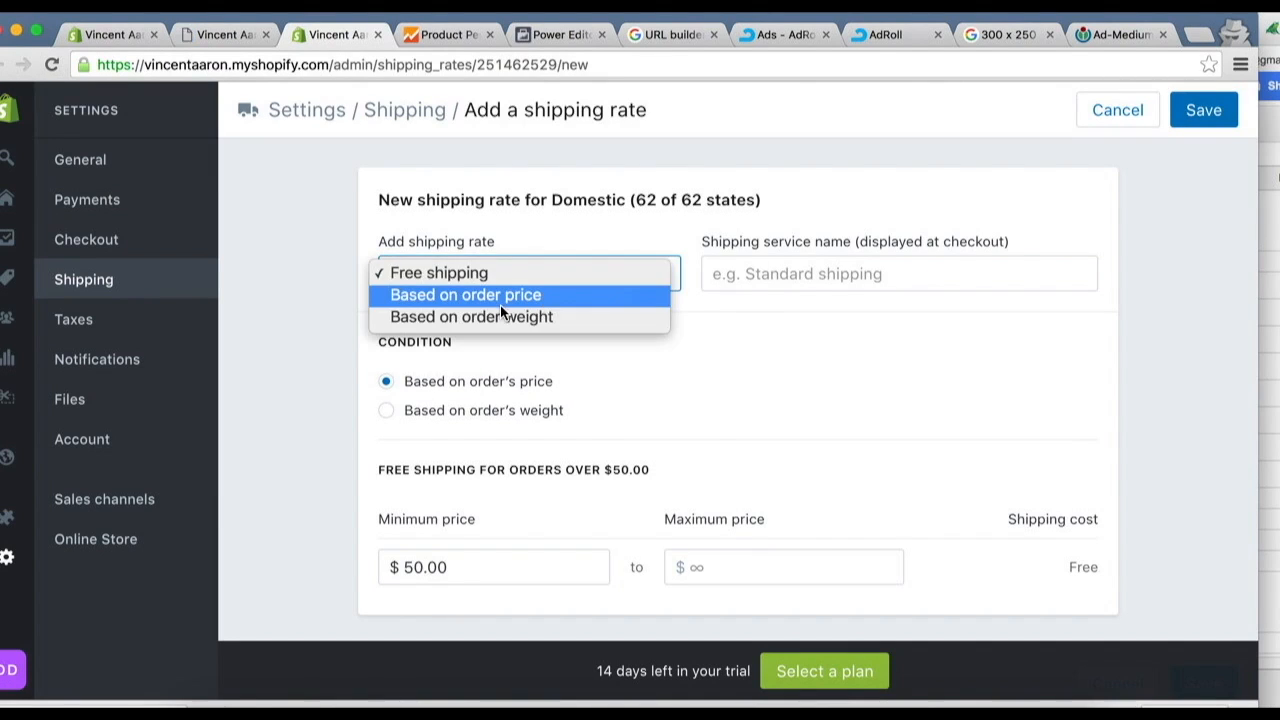
click(500, 316)
click(837, 289)
text(Standard Shipping)
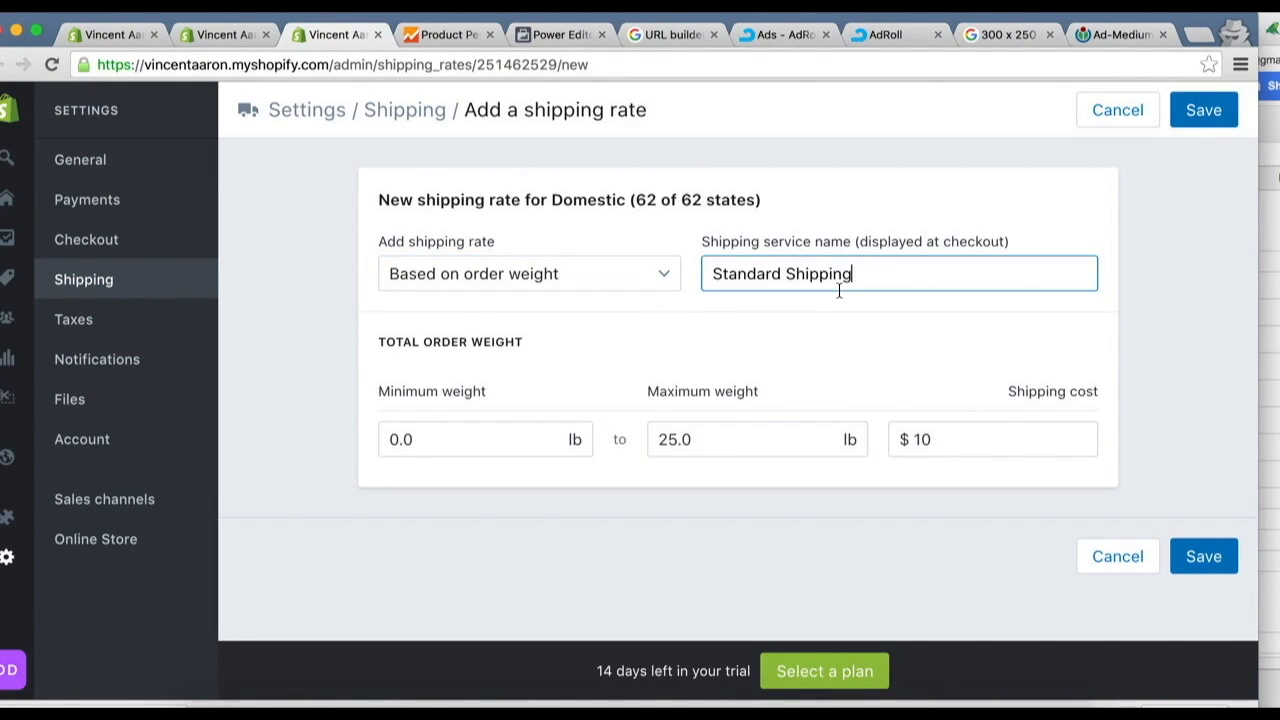
click(433, 433)
key(BackSpace)
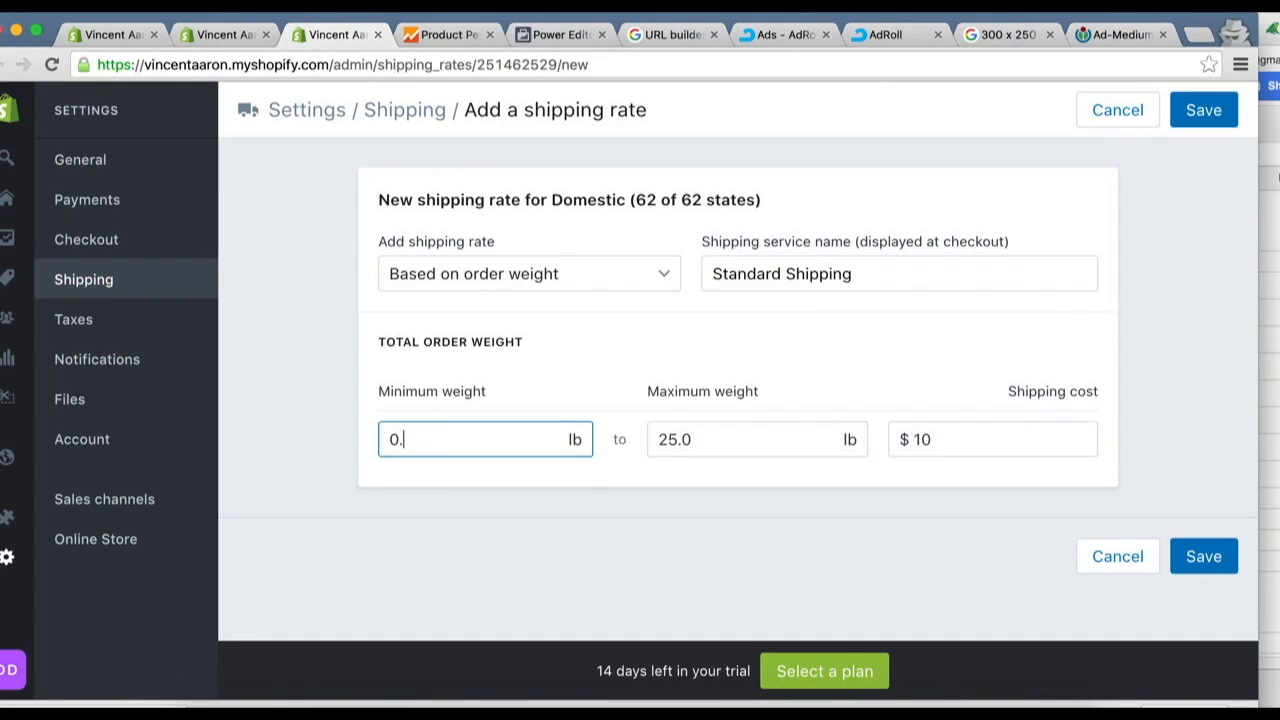
Close the outdated shipping settings tab, check the Domestic rates in the remaining one and return to the unsaved rate form.
key(super+l)
click(154, 35)
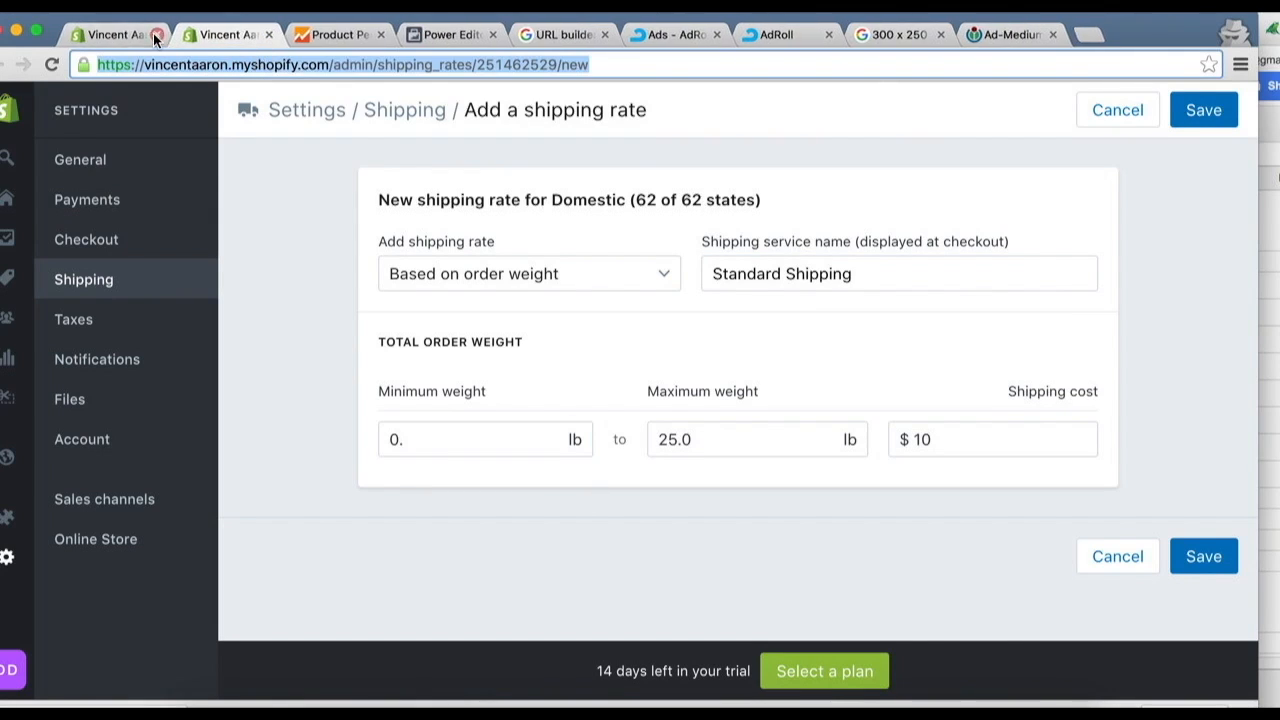
click(99, 38)
scroll(860, 516, down, 3)
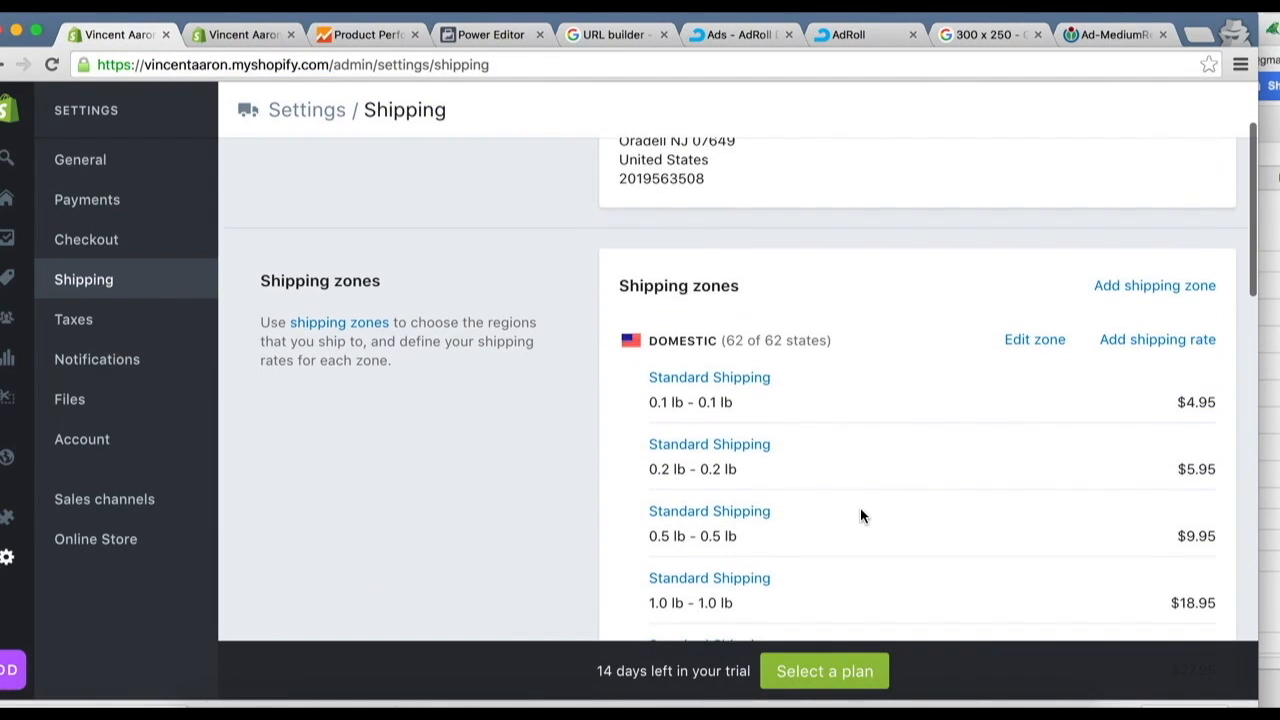
click(240, 35)
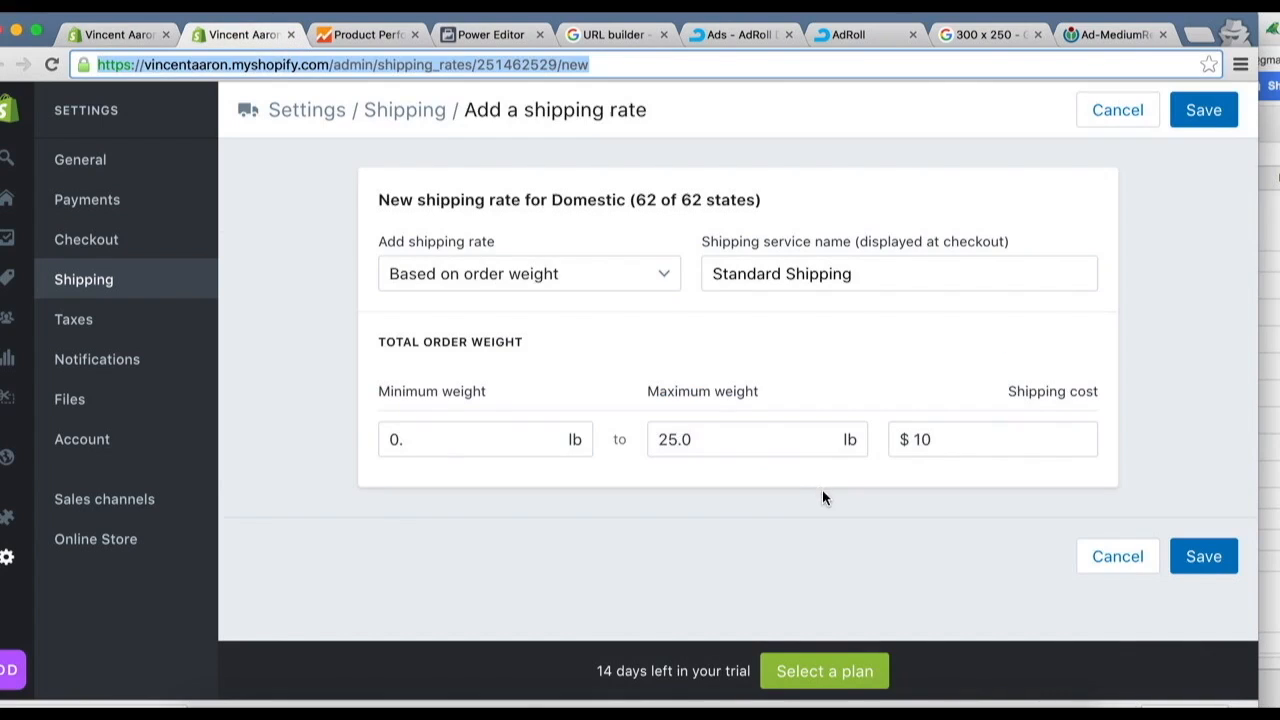
Set both the minimum and maximum weight of the open Domestic rate to 0.3 lb.
click(482, 434)
text(3)
key(Tab)
text(0.3)
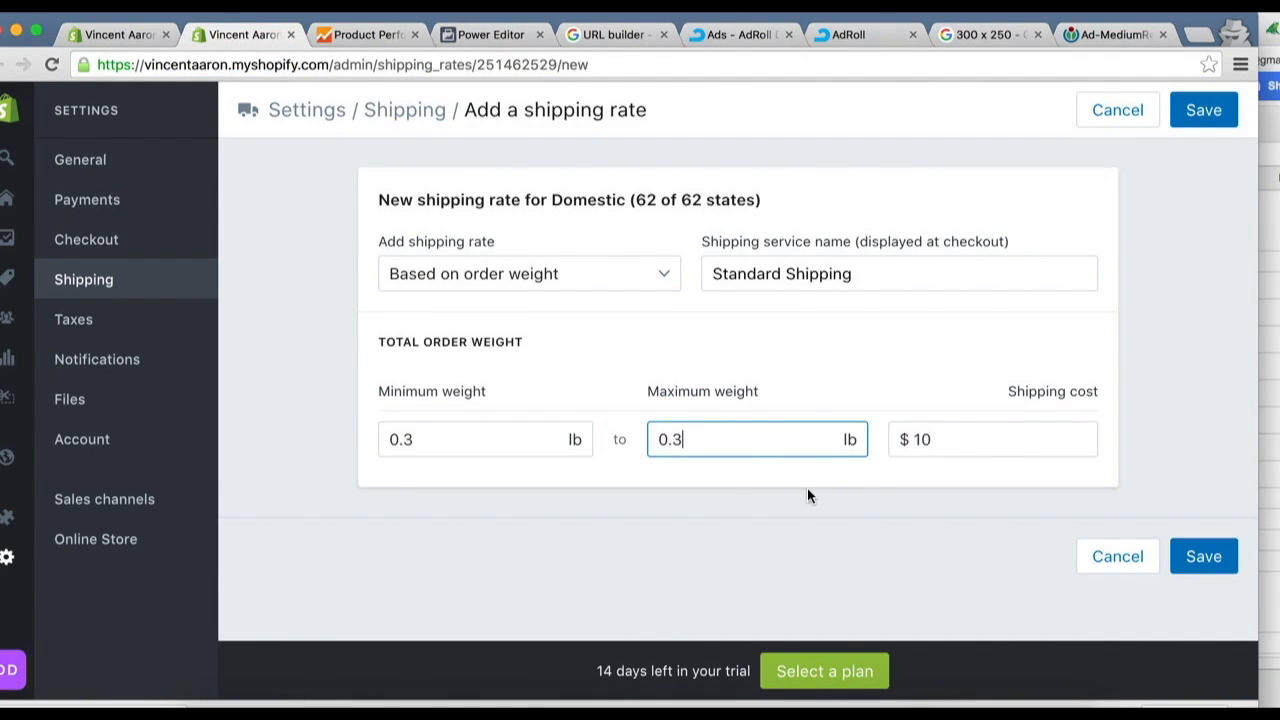
Look up the 0.3 lb cost in the spreadsheet, set the rate's shipping cost to $7.95 and save it.
key(super+grave)
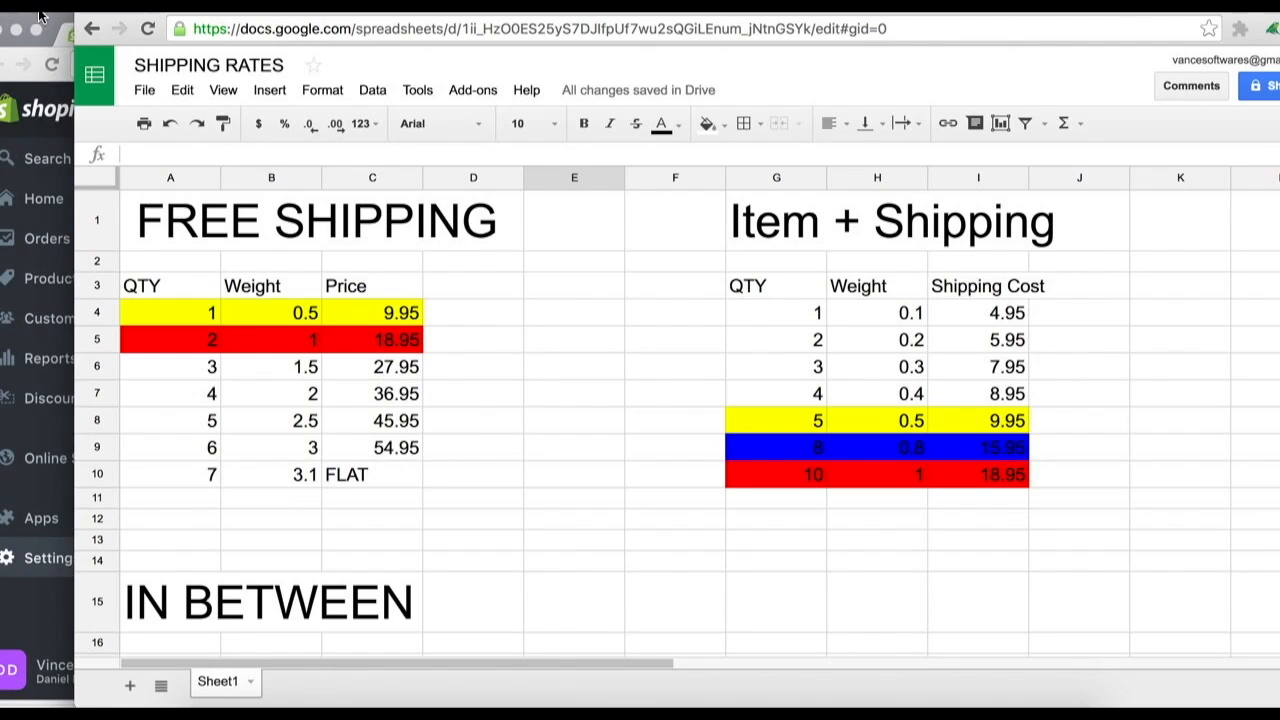
key(super+grave)
key(Tab)
text(7.95)
click(1203, 557)
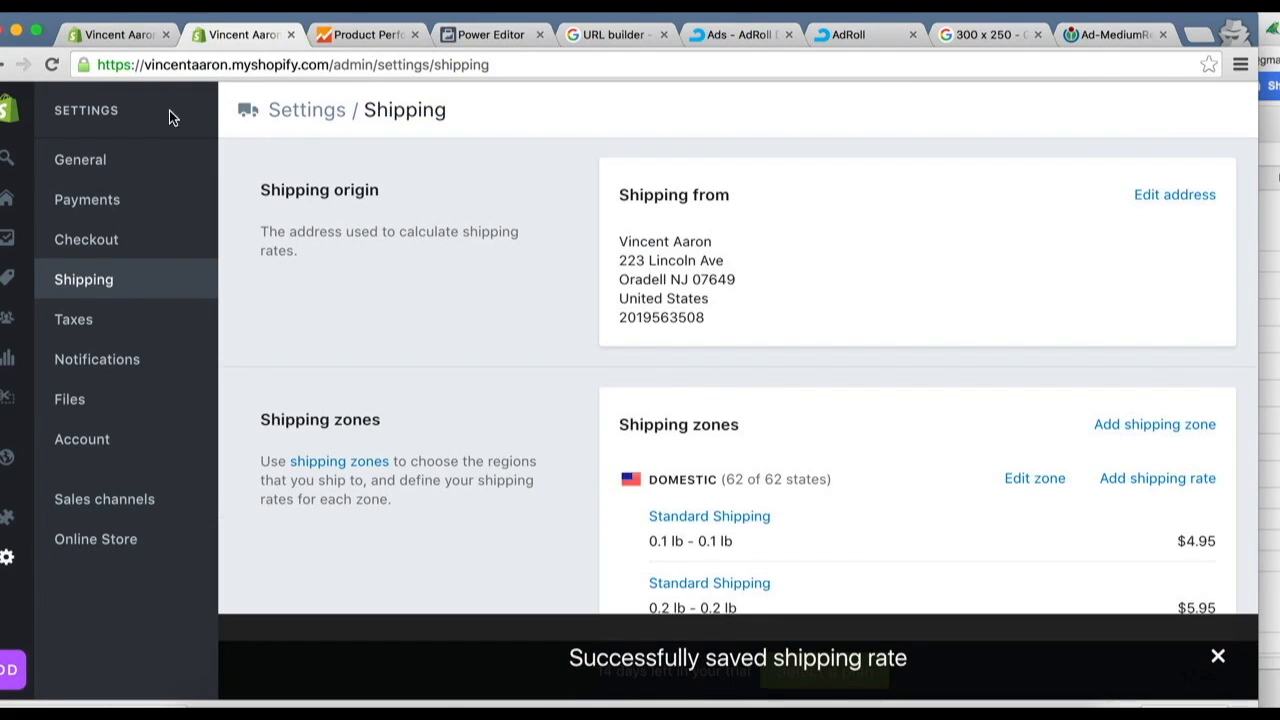
Close the extra shipping settings tab and add another Domestic rate based on order weight, named "Standard Shipping".
click(166, 34)
scroll(749, 366, down, 3)
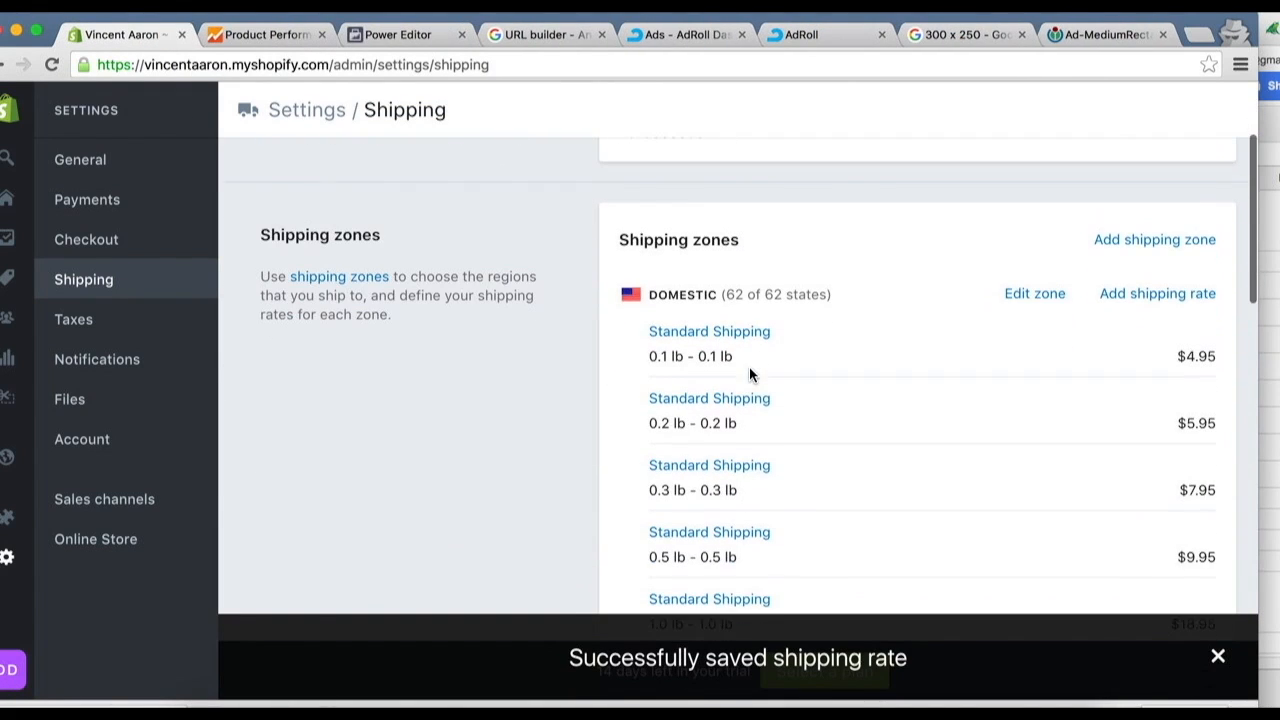
click(1197, 293)
click(459, 284)
click(433, 321)
click(786, 274)
text(Standard Shipping)
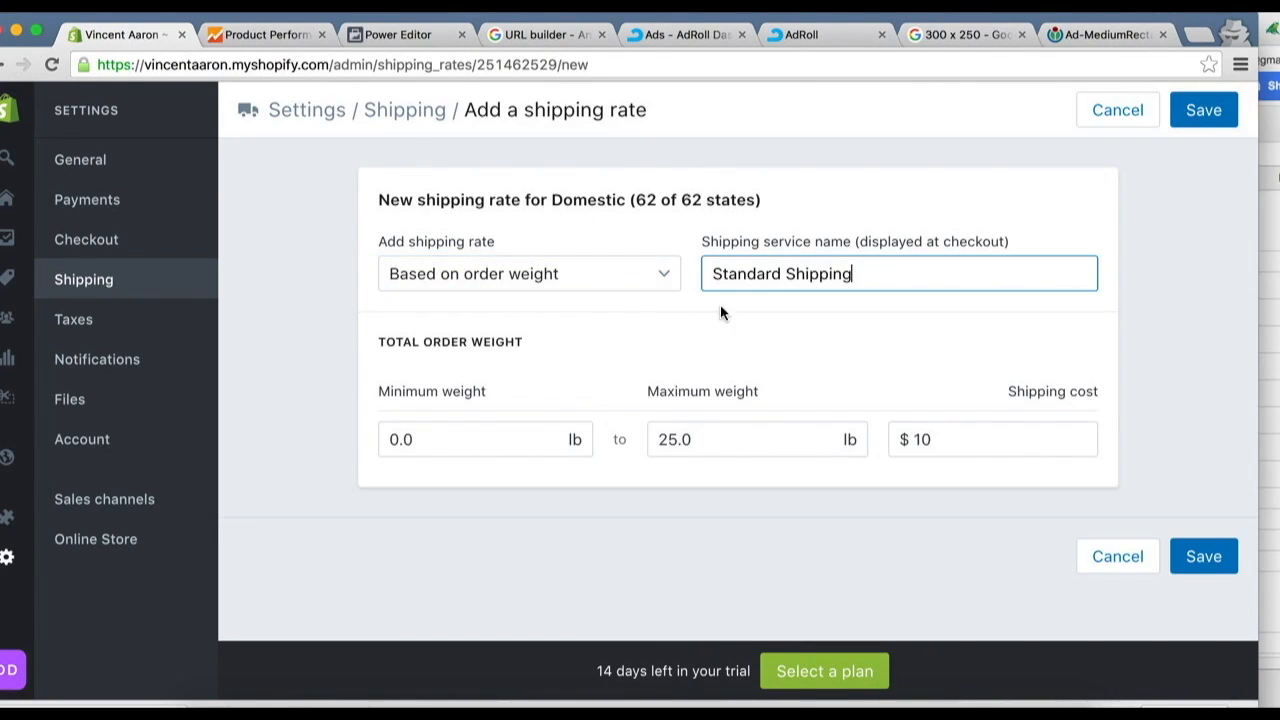
Set both the minimum and maximum weight of the new Domestic rate to 0.4 lb.
click(466, 449)
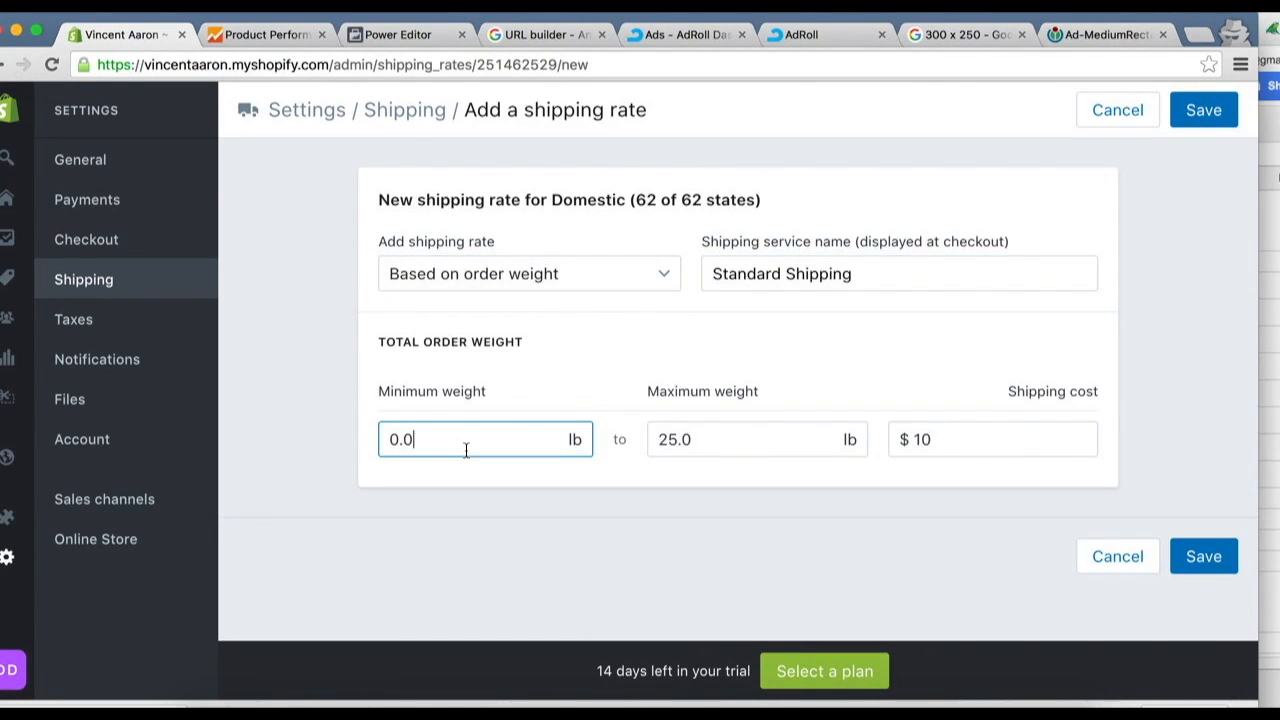
key(BackSpace)
text(4)
click(662, 448)
key(super+a)
text(04)
key(BackSpace)
text(.4)
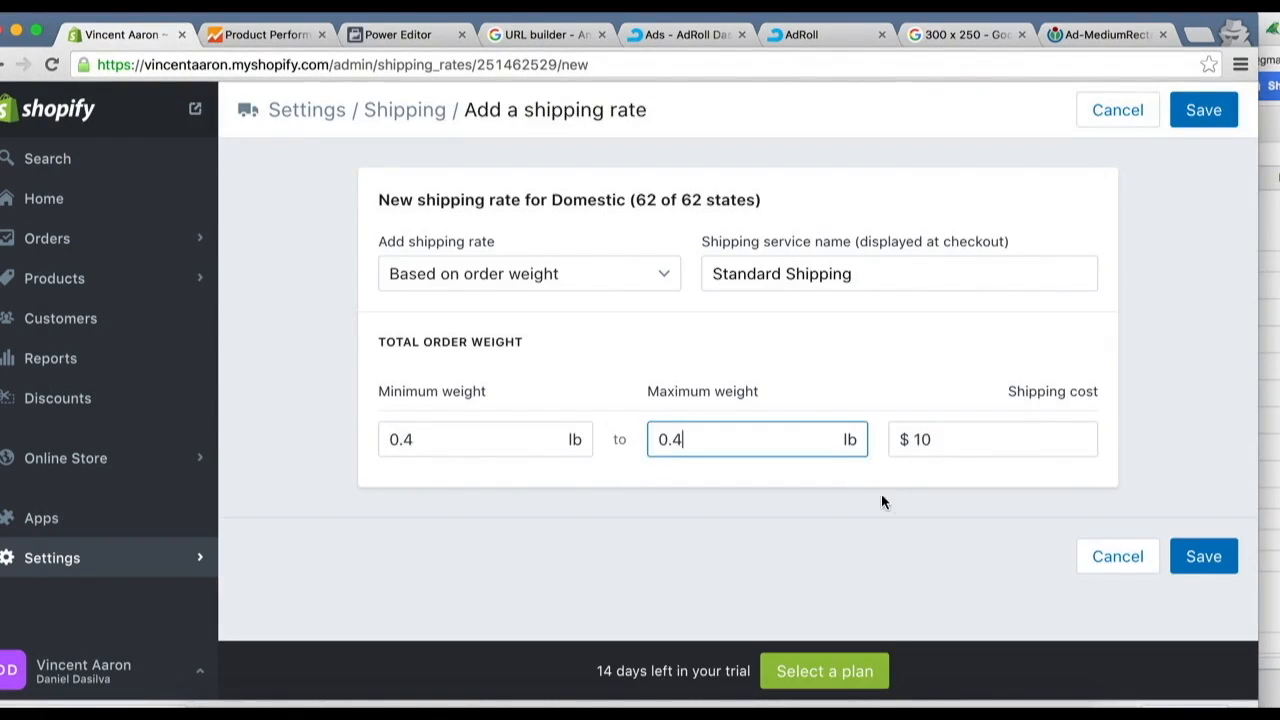
Set the 0.4 lb rate's shipping cost to $8.95 and save the rate.
click(938, 443)
double_click(938, 443)
text(8.95)
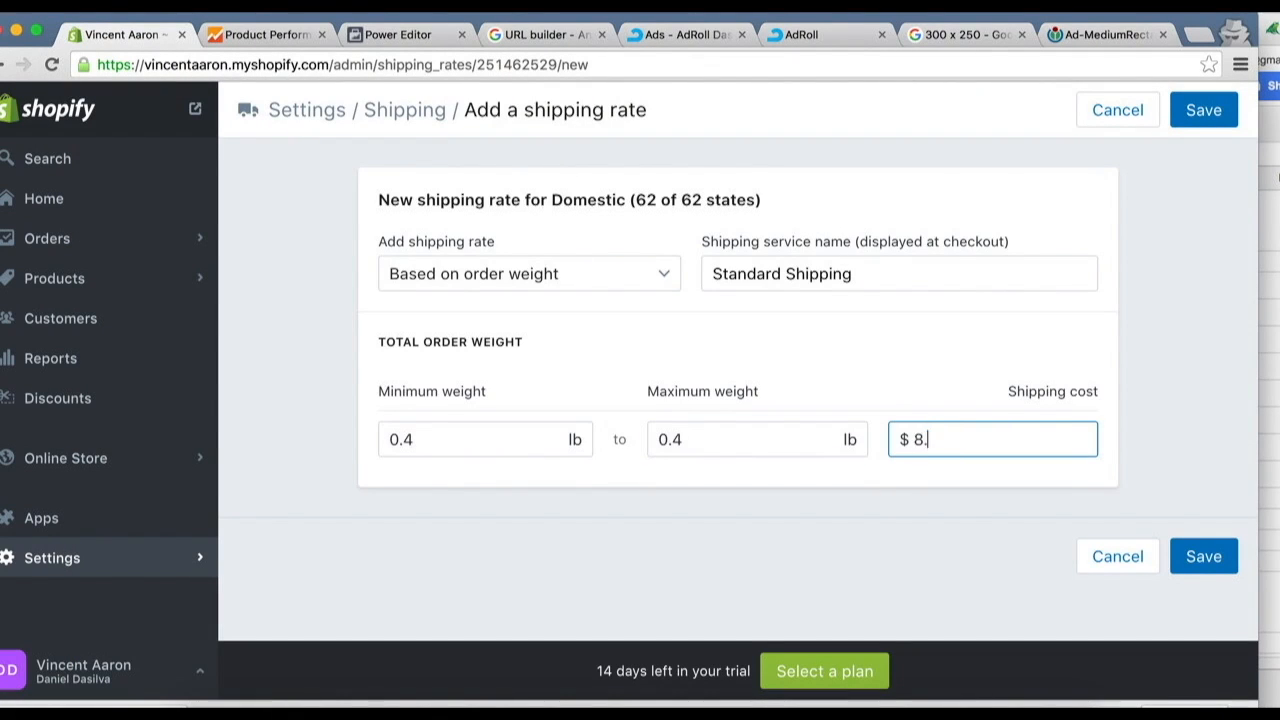
click(1212, 556)
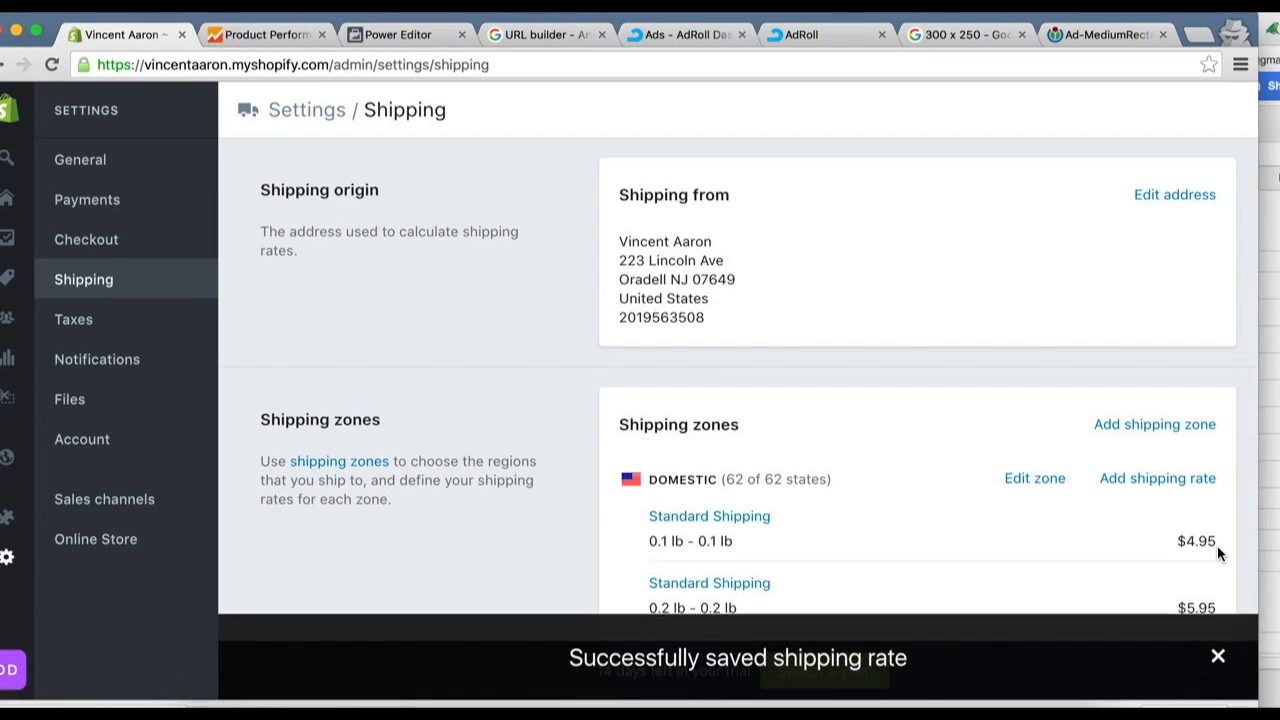
Review the saved Domestic rates and open a new shipping rate form for that zone.
scroll(1217, 553, down, 1)
scroll(1217, 545, down, 1)
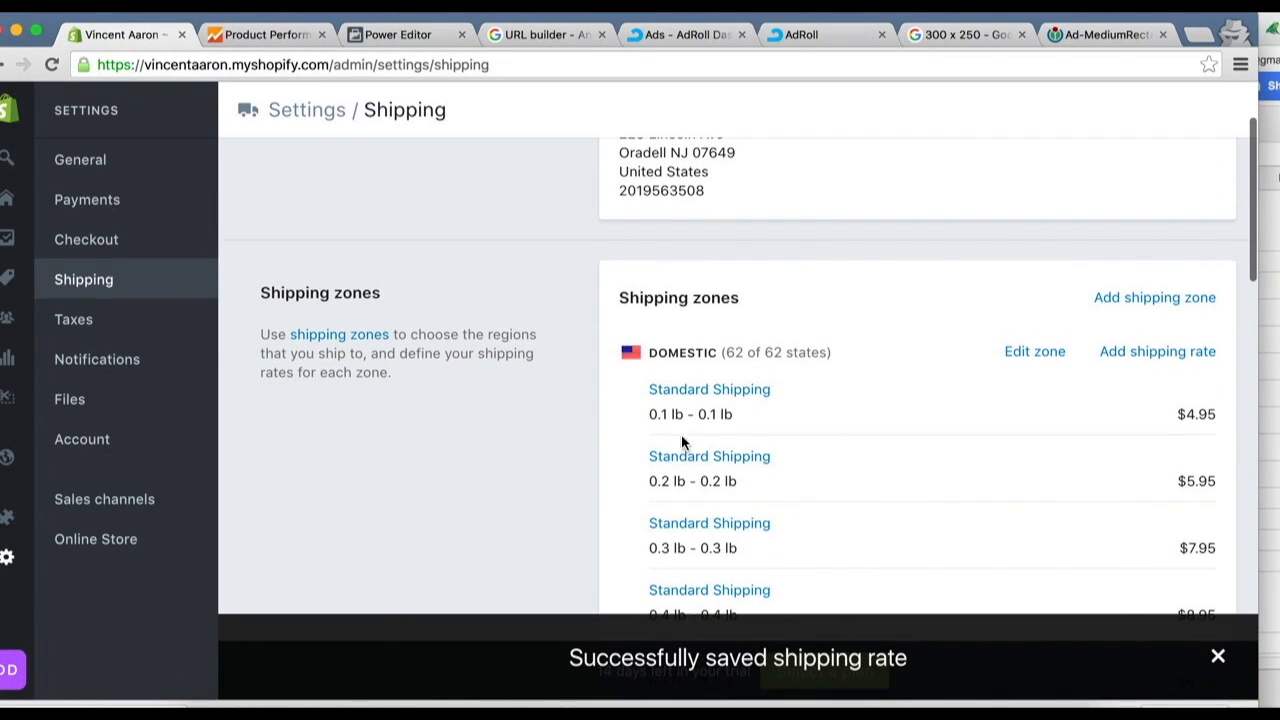
scroll(716, 480, down, 2)
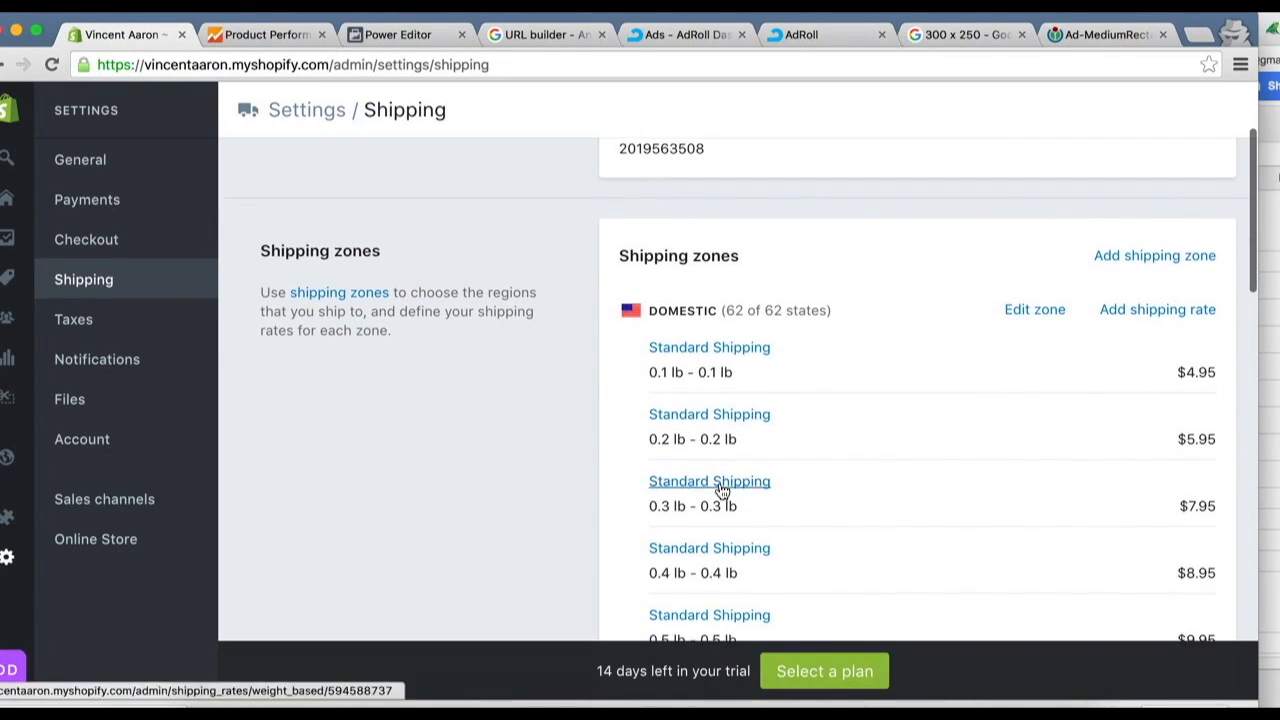
scroll(720, 487, down, 1)
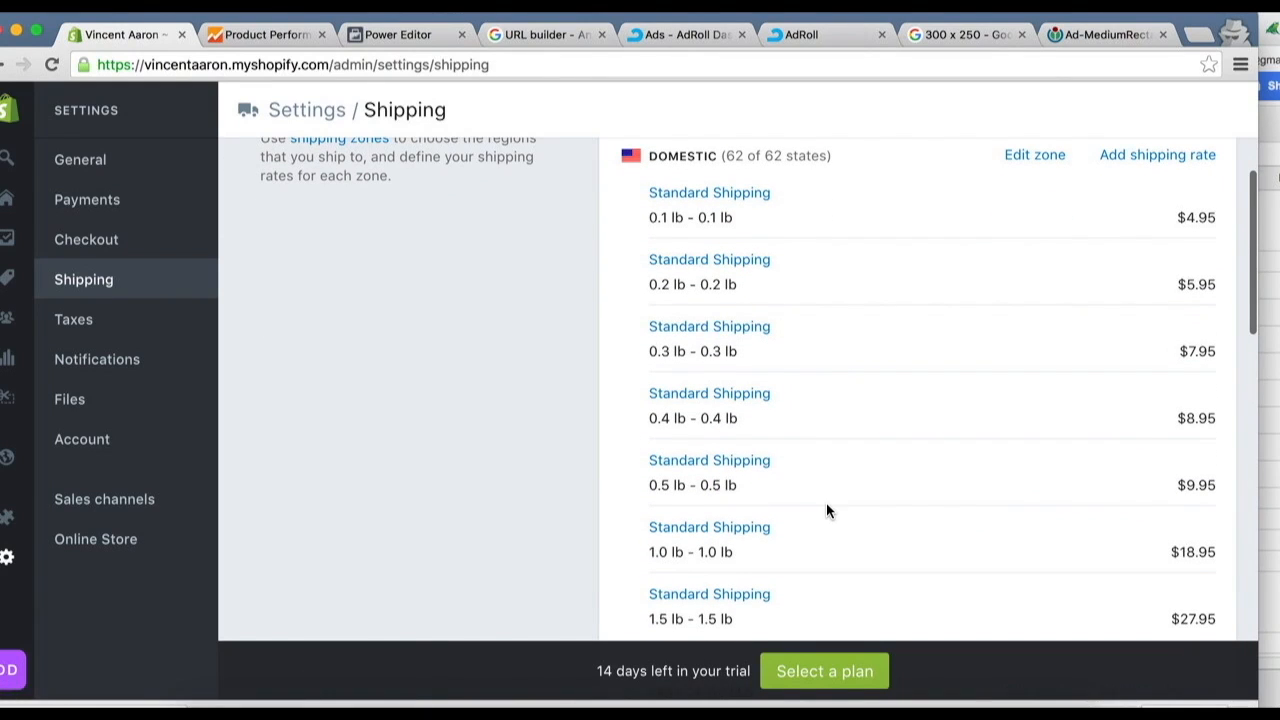
scroll(840, 495, up, 2)
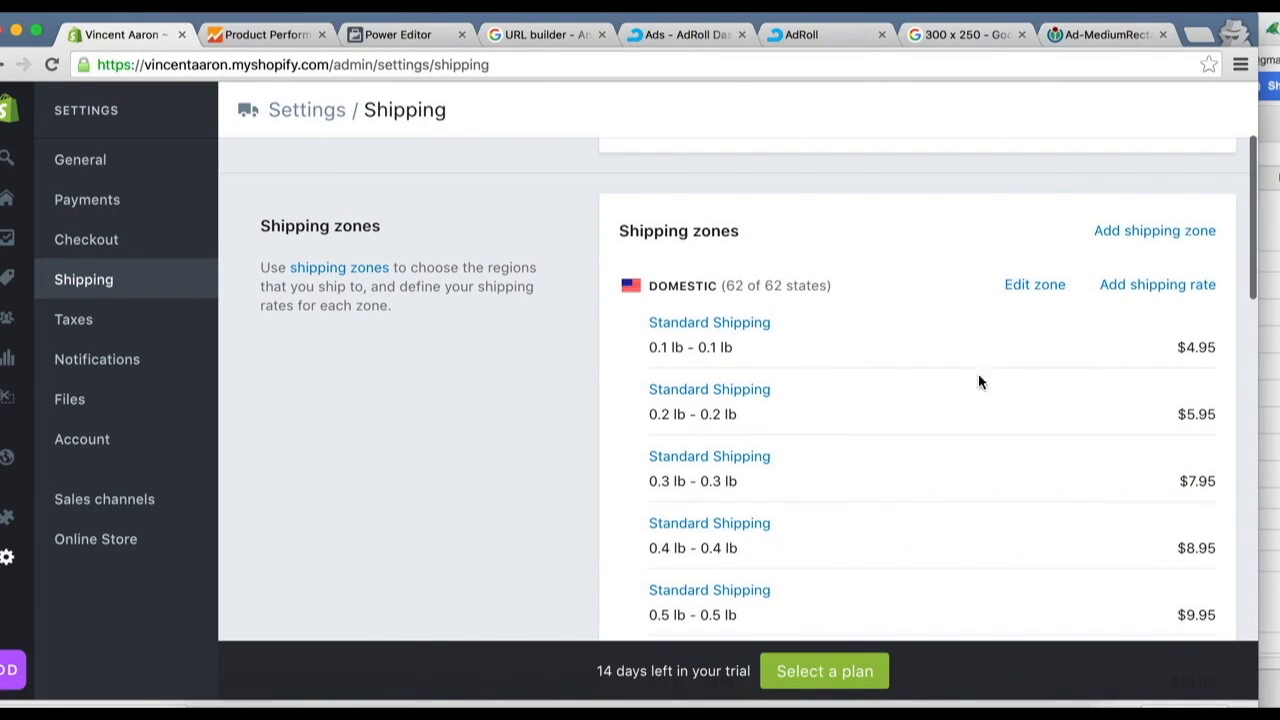
click(1127, 290)
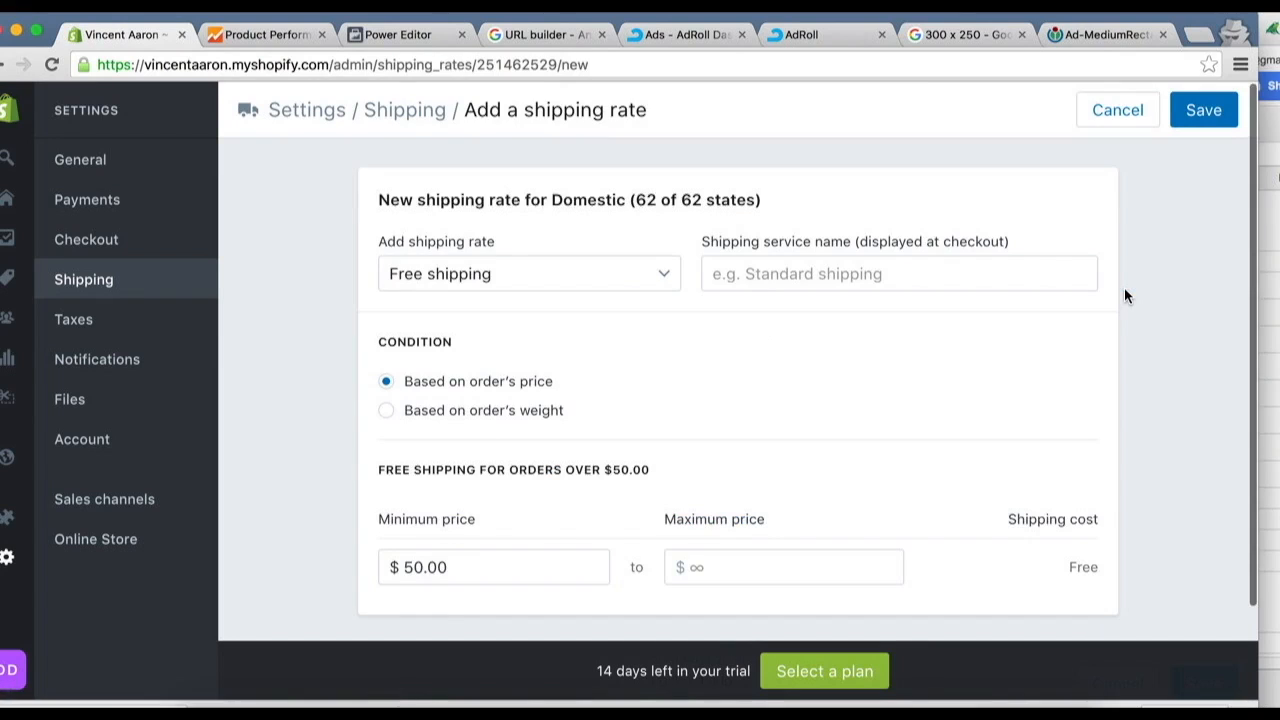
In the spreadsheet, enter $14.95 in cell D18 beside the IN BETWEEN table's average price.
click(1269, 138)
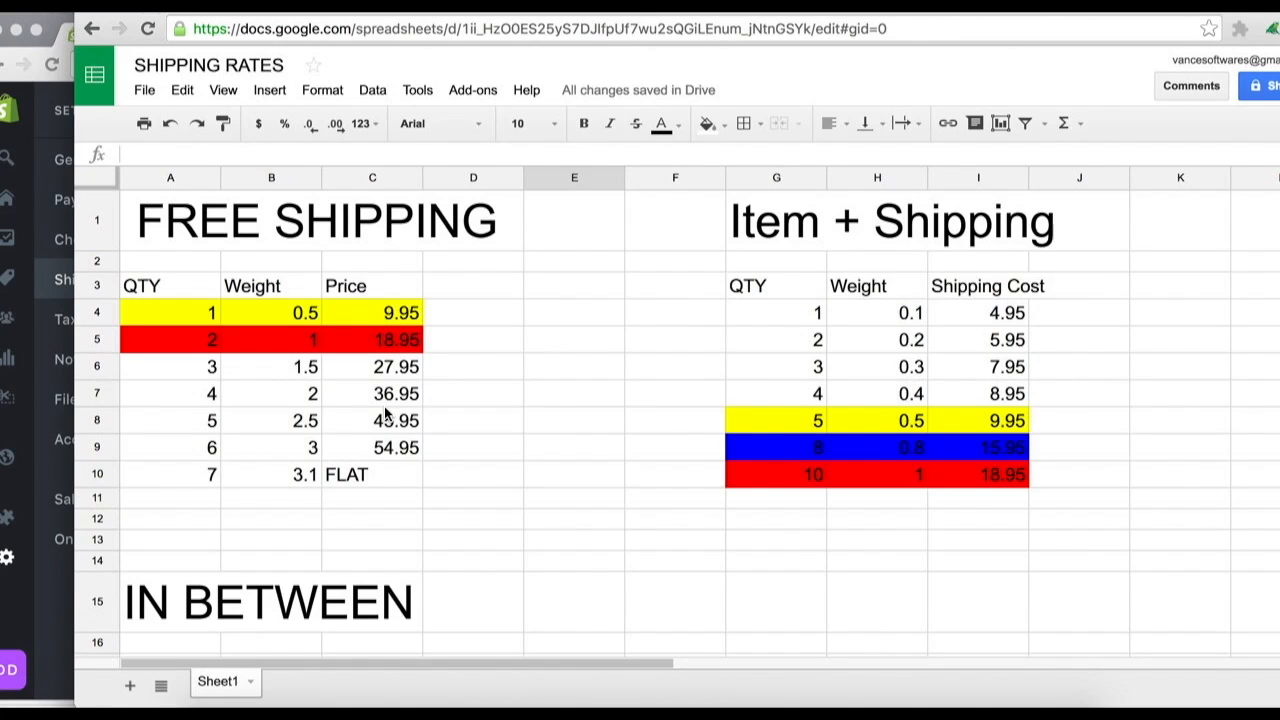
scroll(391, 414, down, 5)
scroll(391, 414, up, 2)
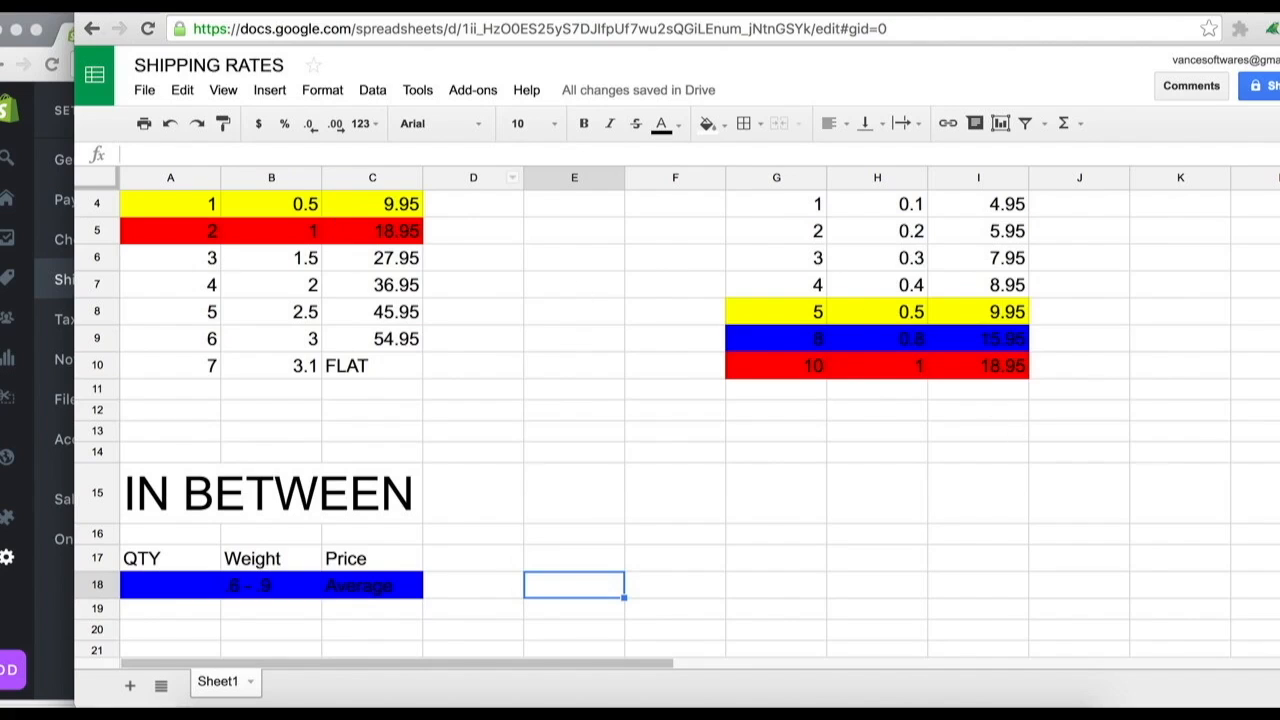
click(475, 585)
text($14.95)
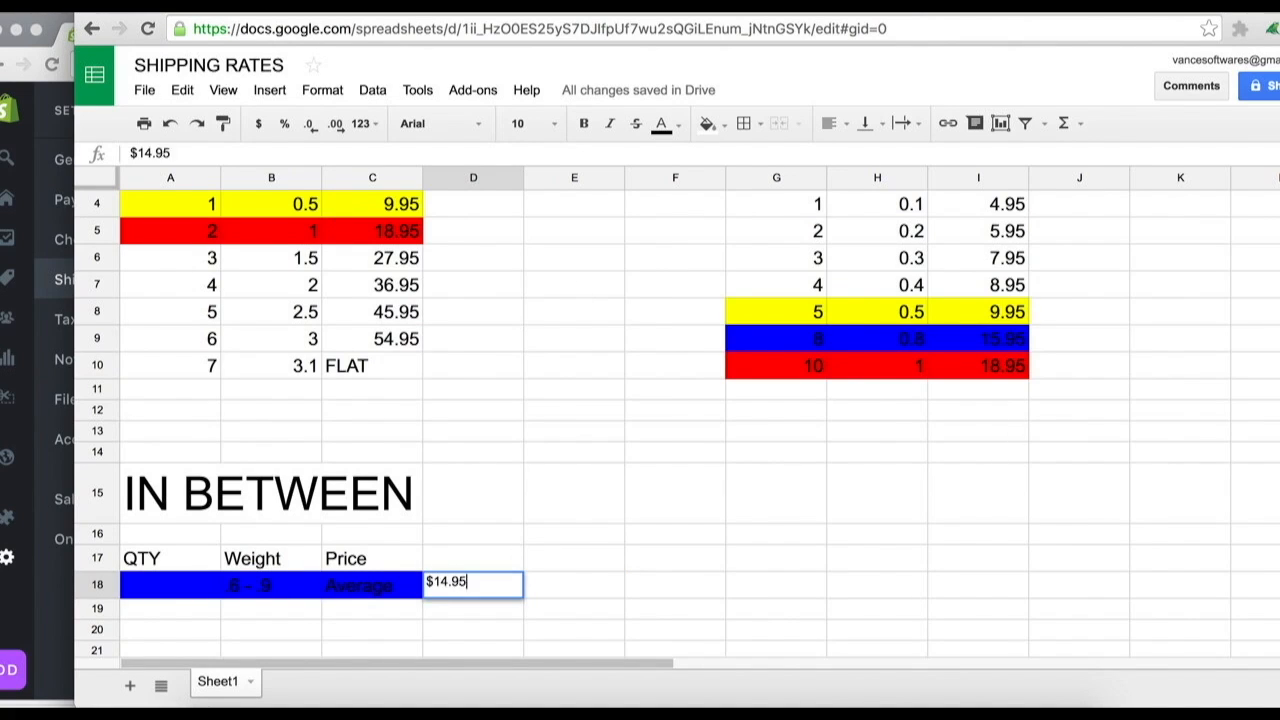
click(462, 232)
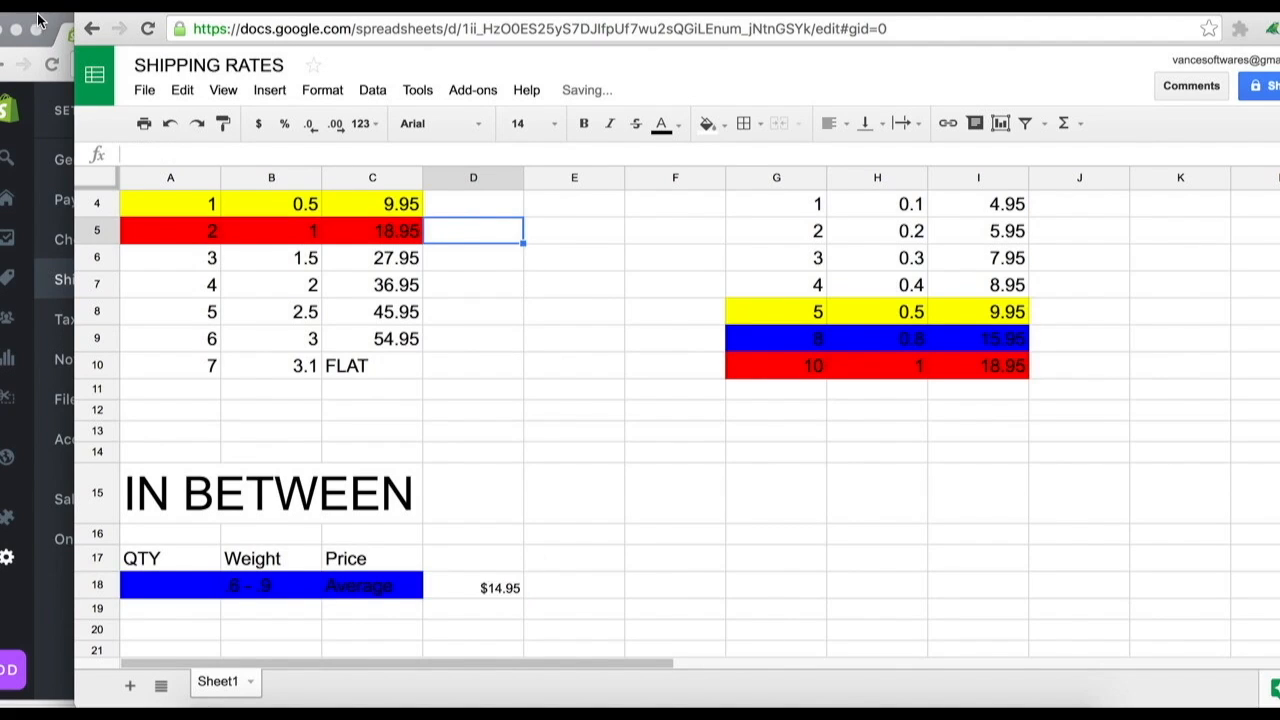
Back in Shopify, base the new Domestic rate on order weight and name it "Standard Shipping".
click(42, 18)
click(550, 290)
click(487, 316)
click(864, 263)
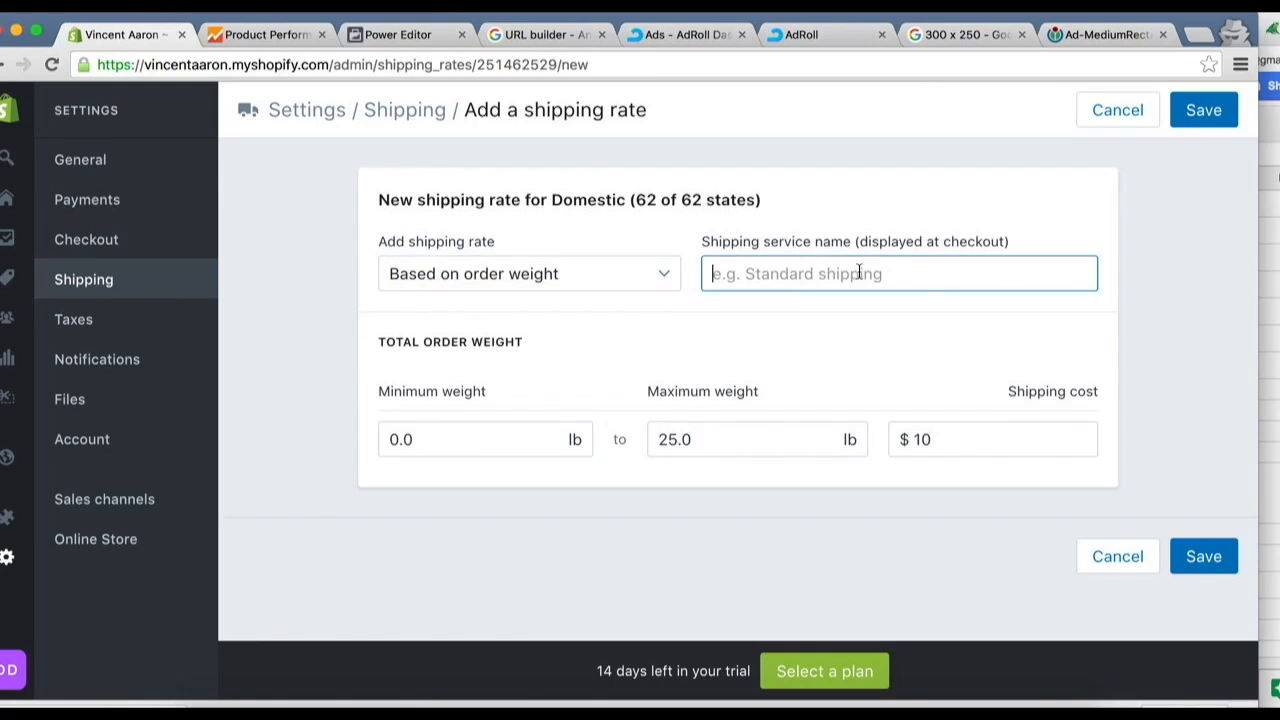
text(Standard Shipping)
Set the new rate's minimum weight to 0.6 lb and maximum weight to 0.9 lb.
click(438, 455)
key(BackSpace)
text(6)
click(704, 449)
text(0.9)
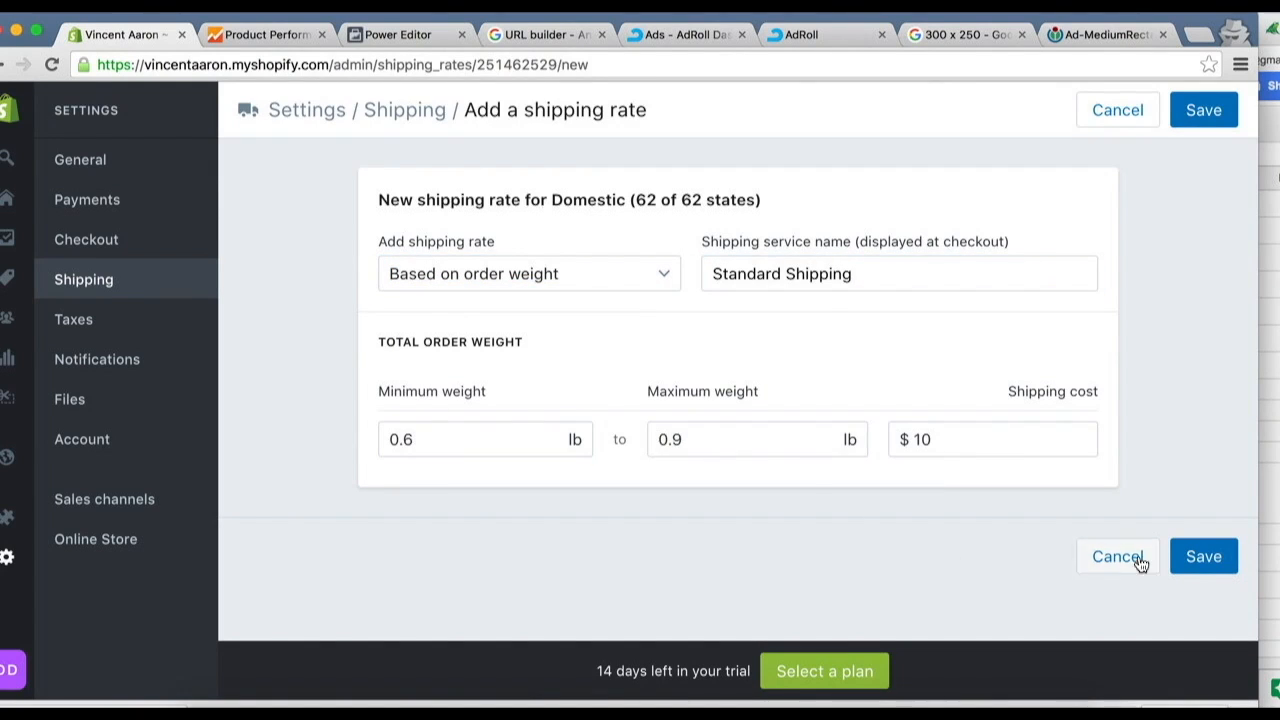
Save the new Domestic rate and check the 0.6 lb to 0.9 lb entry in the zone's rate list.
click(1189, 550)
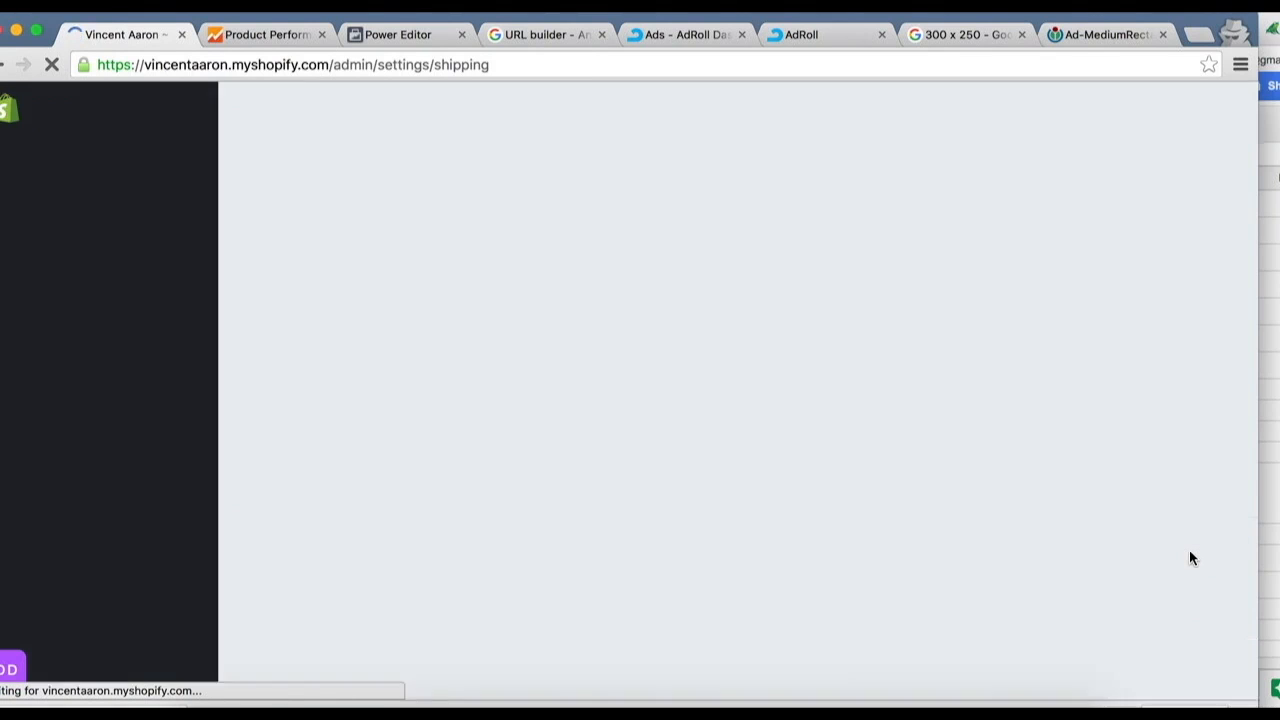
scroll(1189, 550, down, 3)
scroll(1189, 557, down, 4)
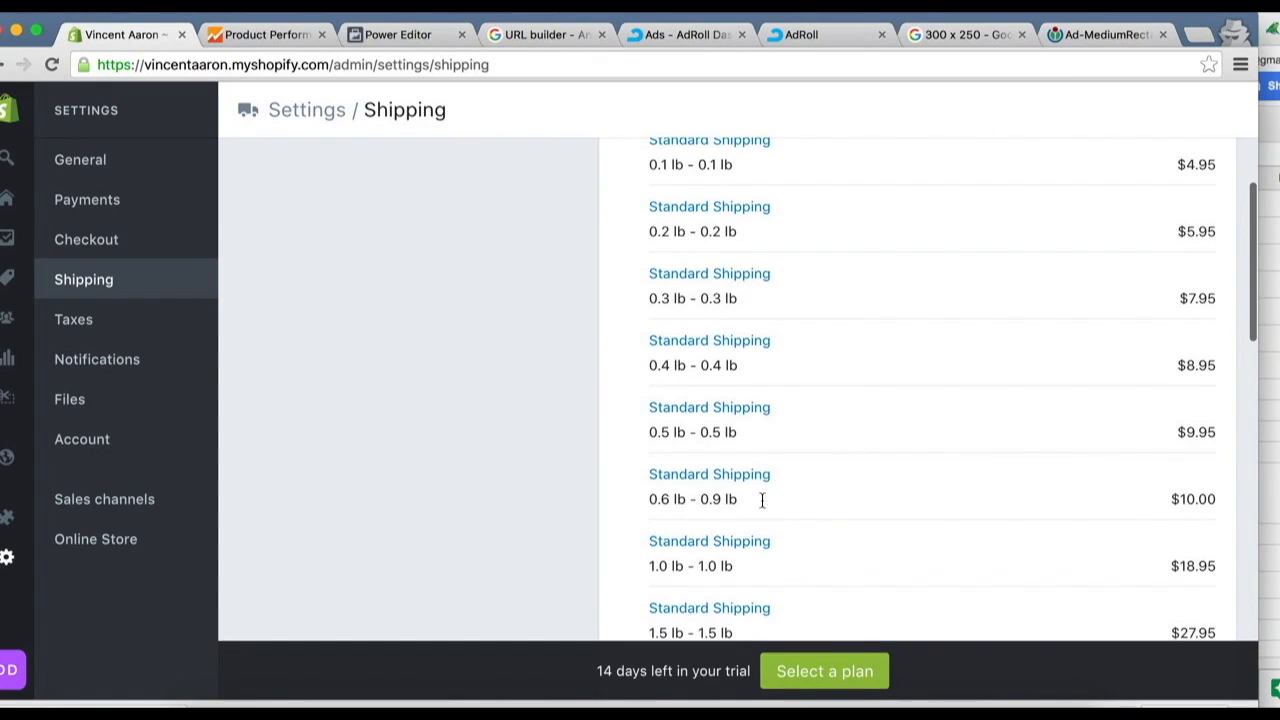
drag(768, 498, 610, 506)
scroll(1020, 488, down, 1)
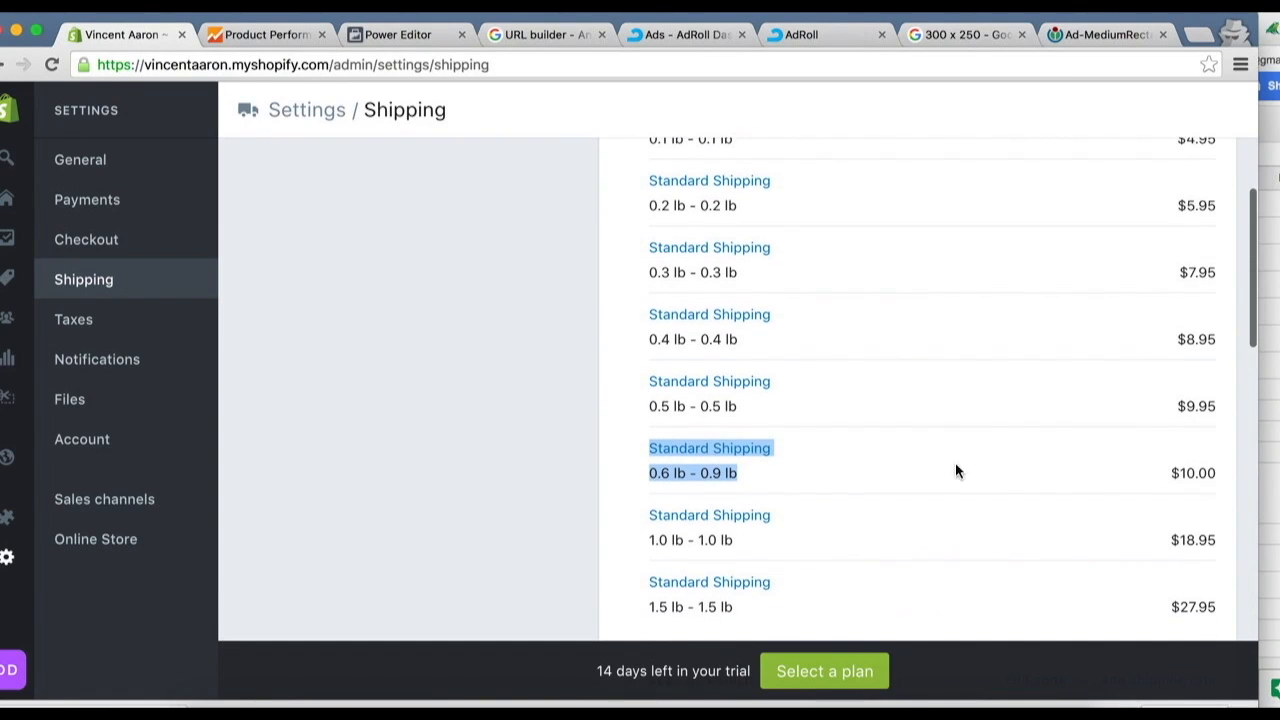
Edit the 0.6 lb to 0.9 lb Standard Shipping rate to cost $14.95 and save it.
click(739, 447)
click(1006, 462)
double_click(1006, 463)
text(14.95)
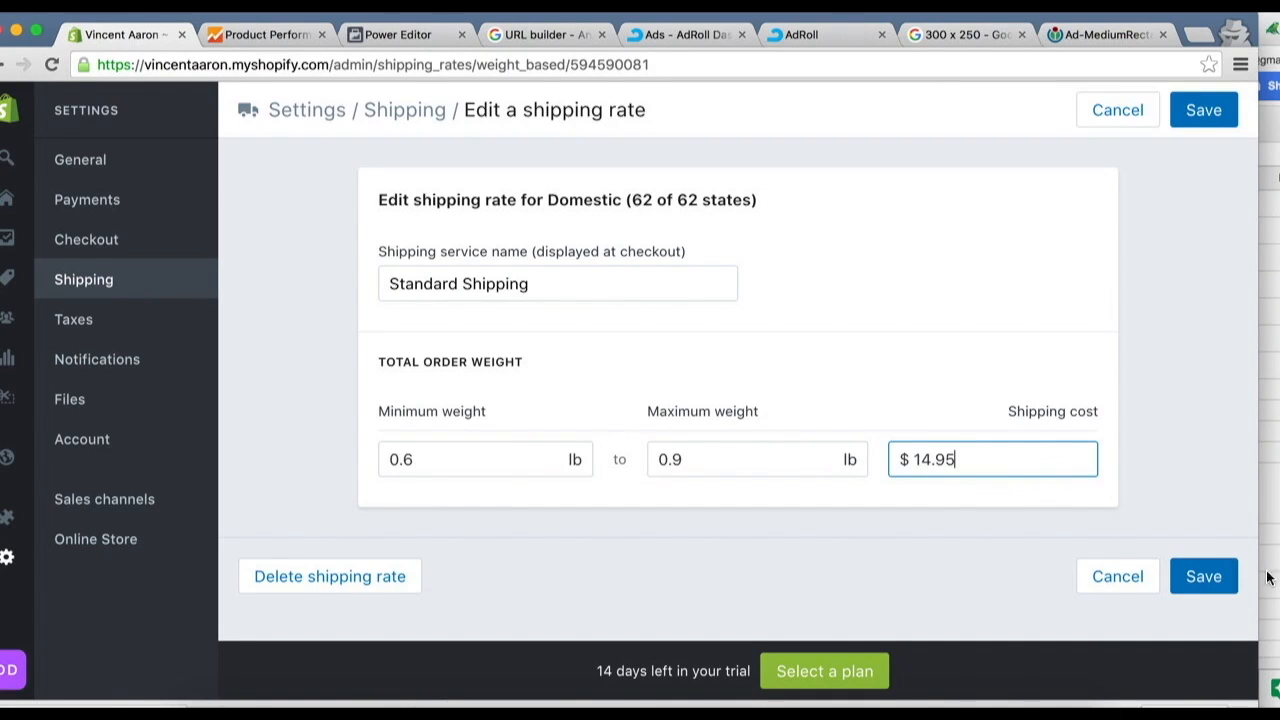
click(1174, 570)
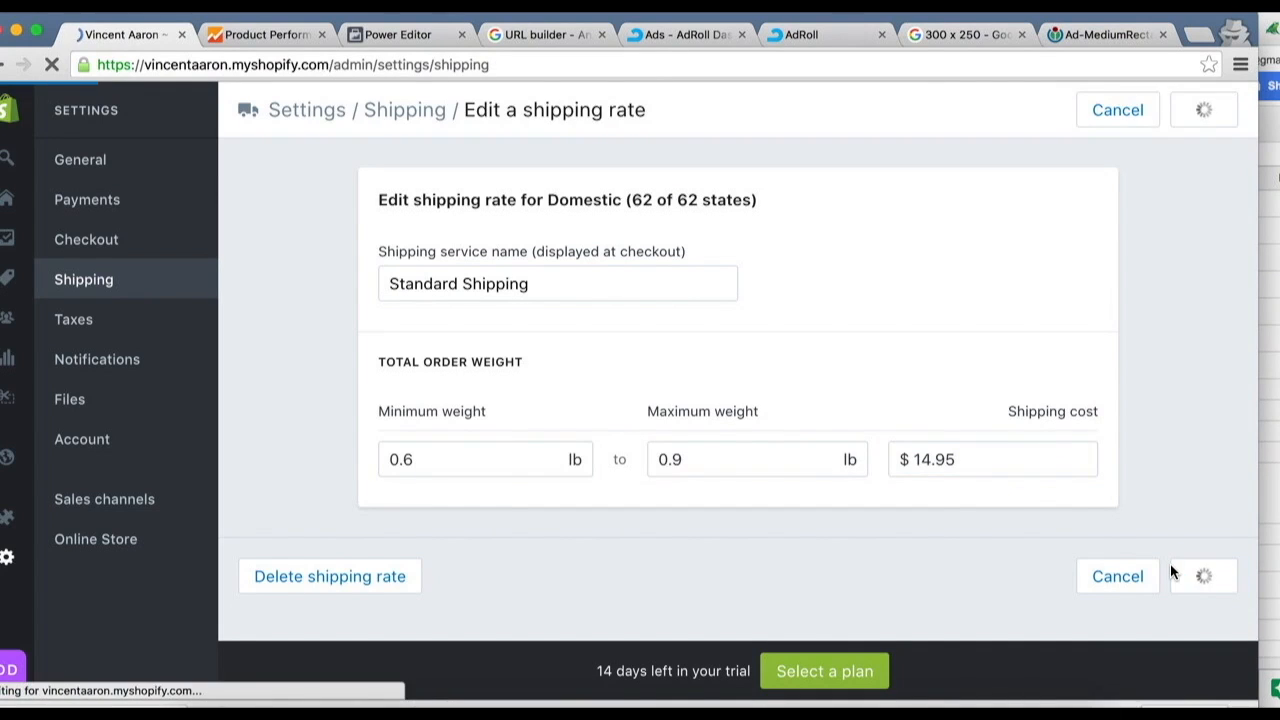
scroll(1170, 563, down, 4)
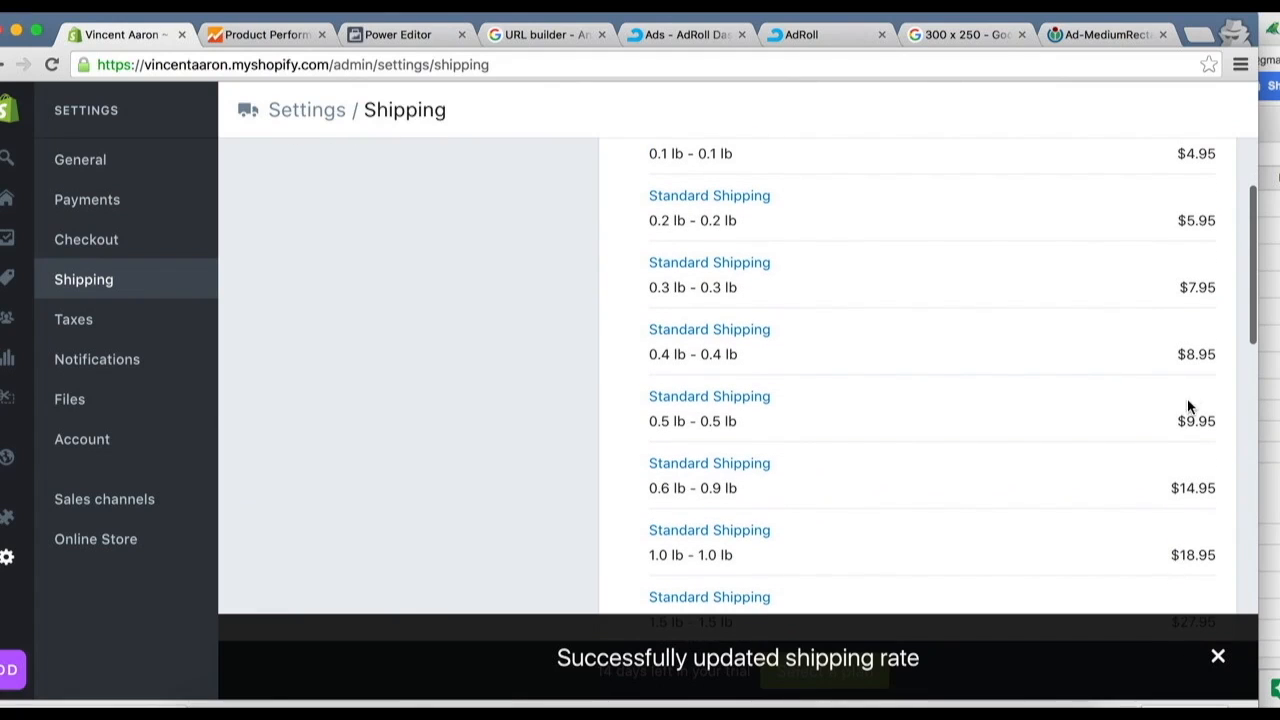
scroll(1195, 438, down, 2)
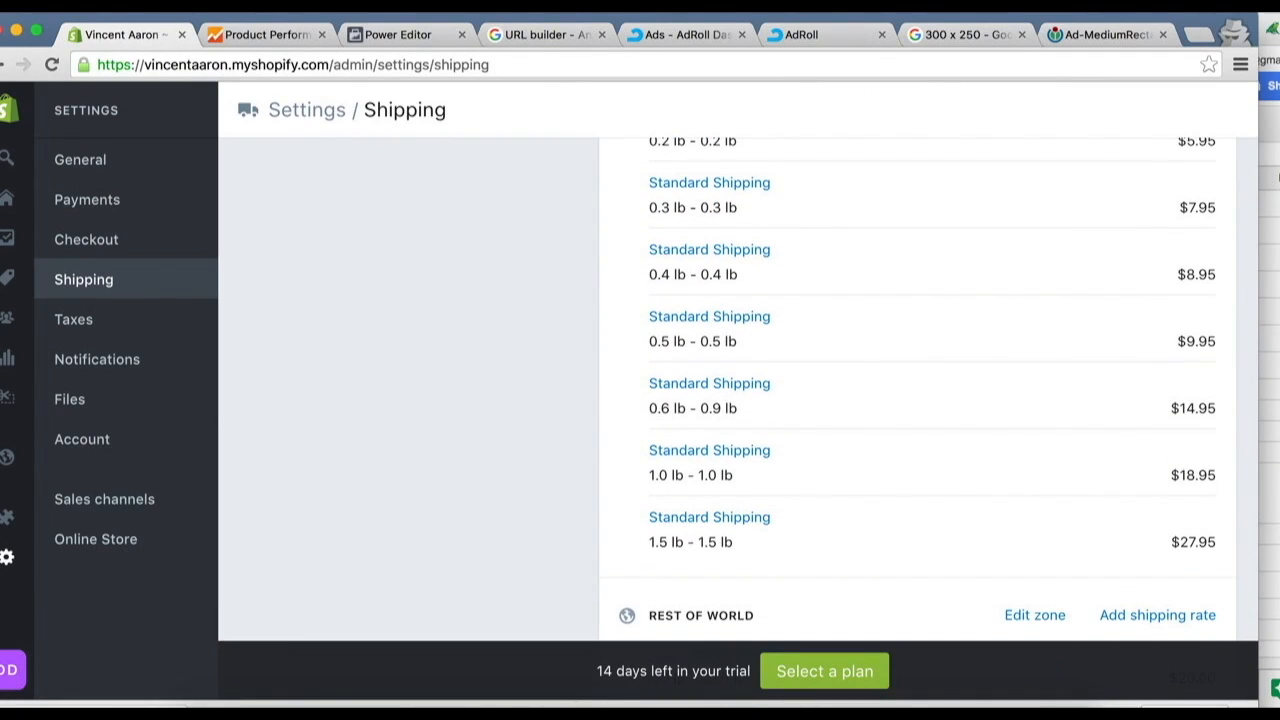
Consult the spreadsheet's shipping tables, return to Shopify, and open a new shipping rate form for the Domestic zone.
key(super+grave)
scroll(936, 398, up, 2)
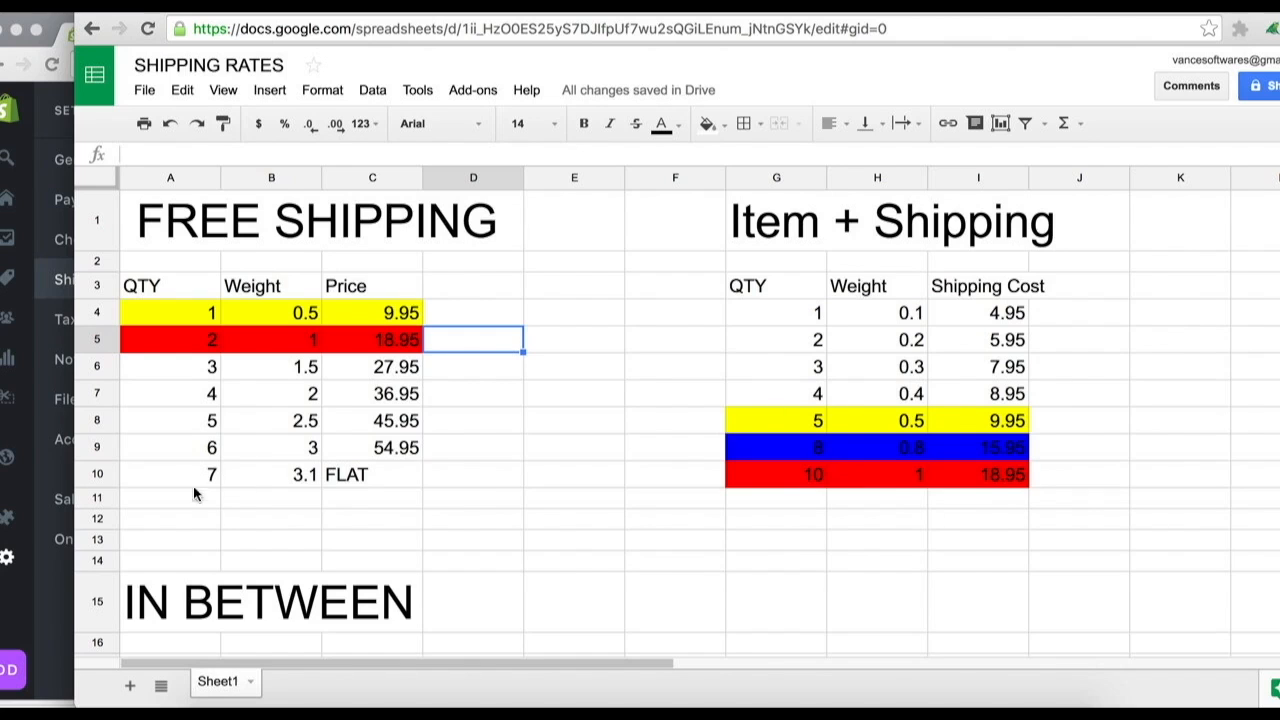
key(super+grave)
scroll(1067, 104, up, 1)
scroll(1098, 305, up, 5)
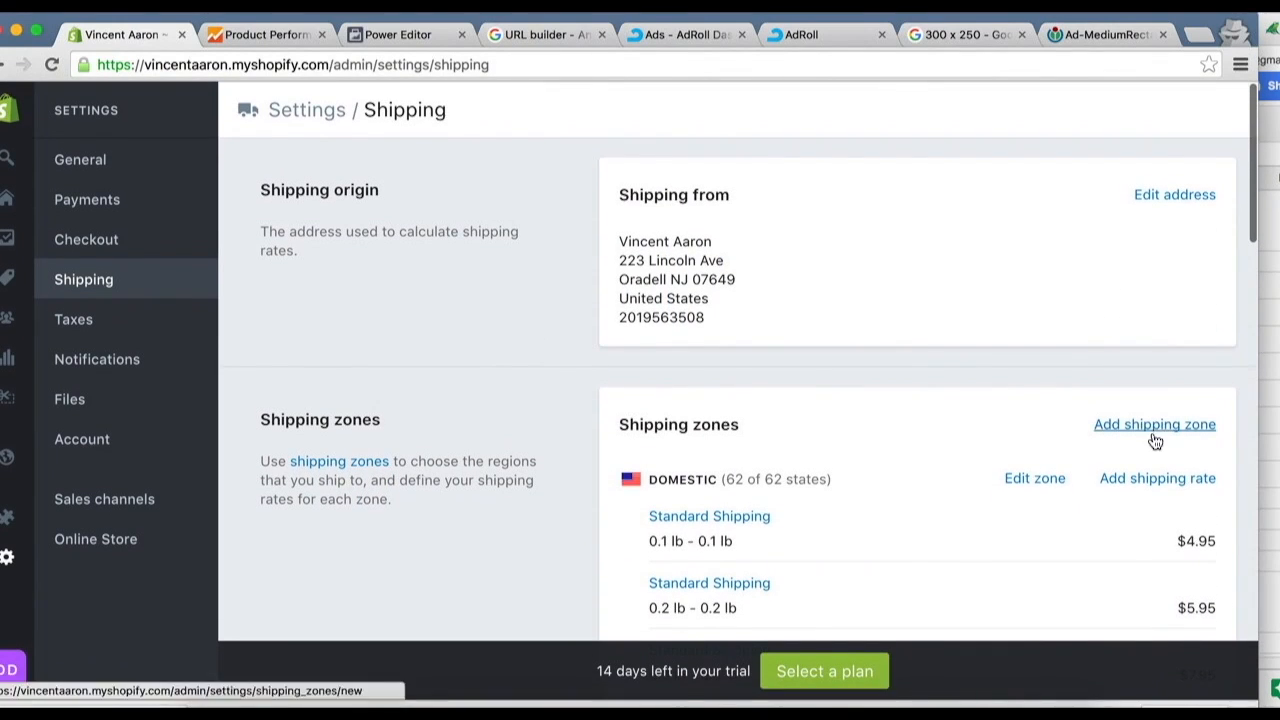
click(1152, 479)
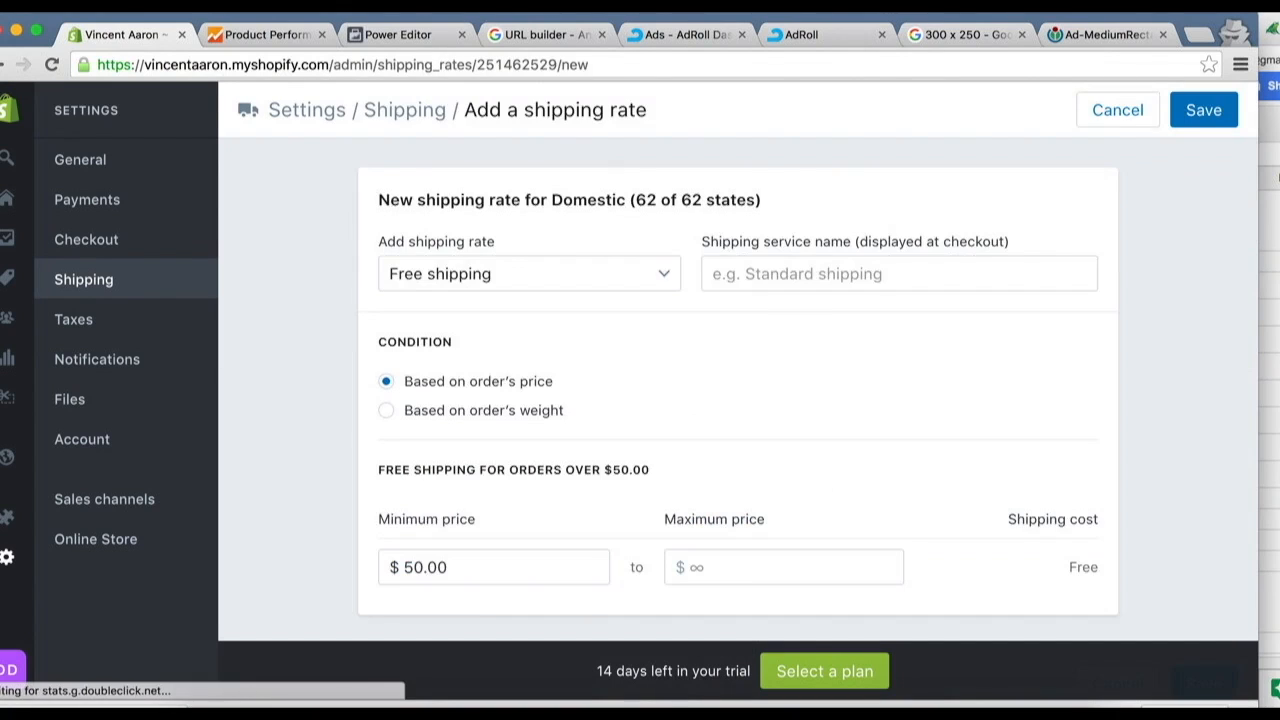
In the spreadsheet, examine the FREE SHIPPING table's weights row by row from quantity 1 to quantity 6.
key(super+grave)
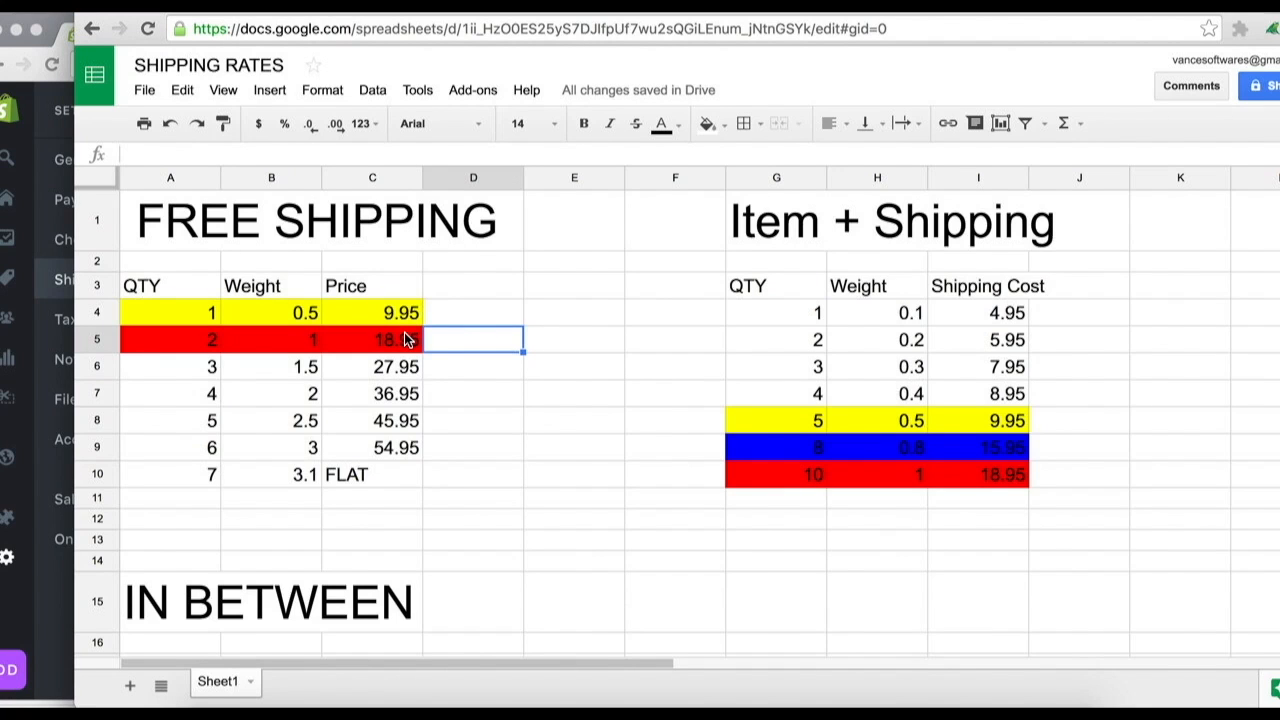
click(279, 322)
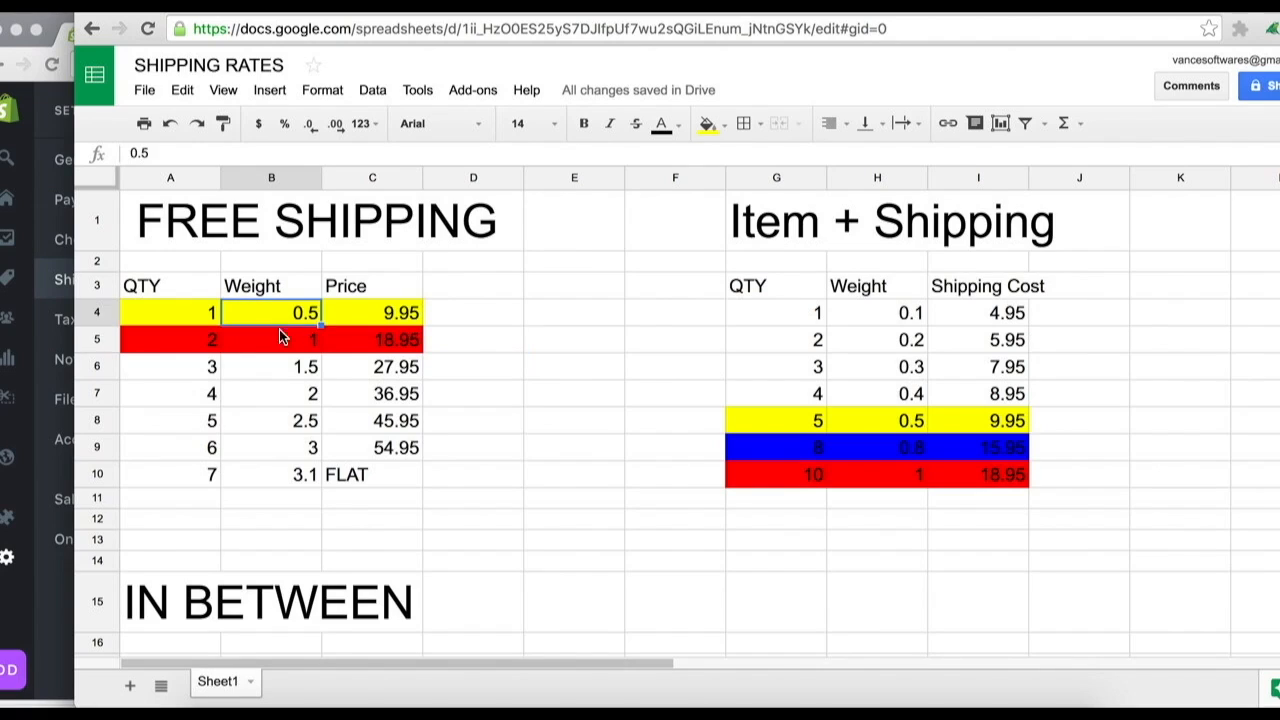
key(Down)
key(Down)
key(Down)
key(Down)
key(Down)
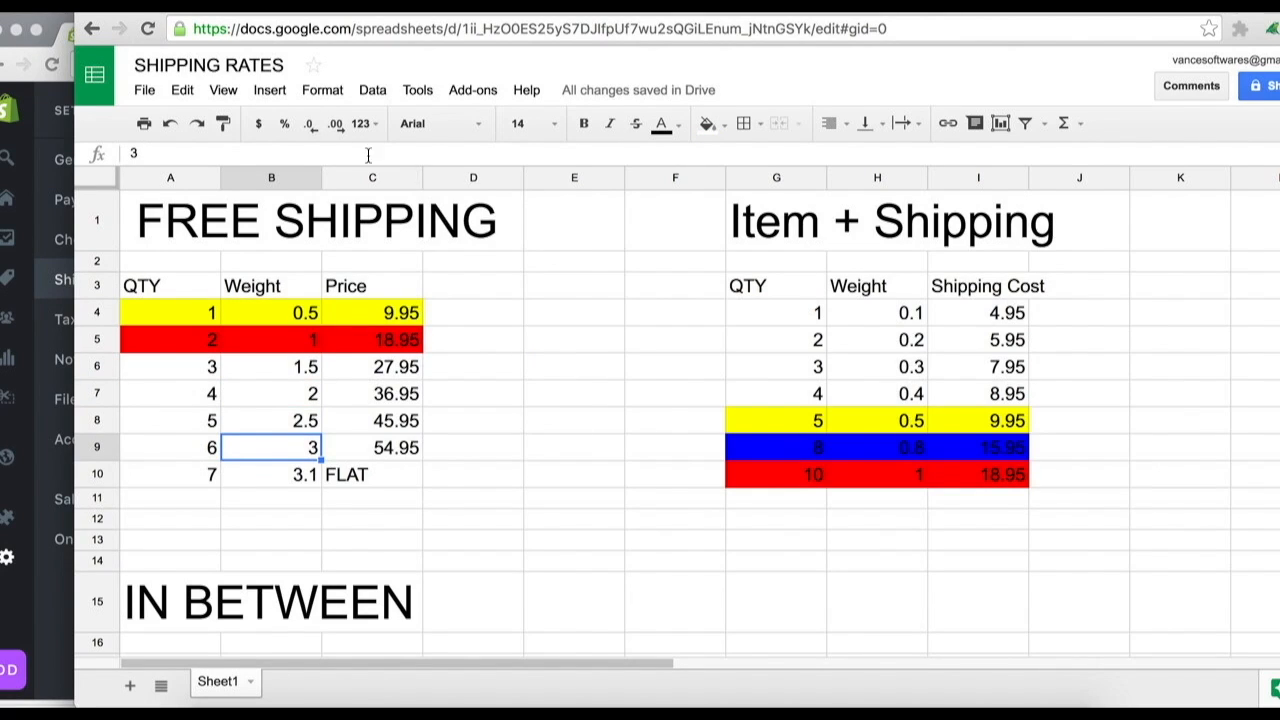
Back in Shopify, base the new Domestic rate on order weight and name it "Flat Shipping".
click(47, 25)
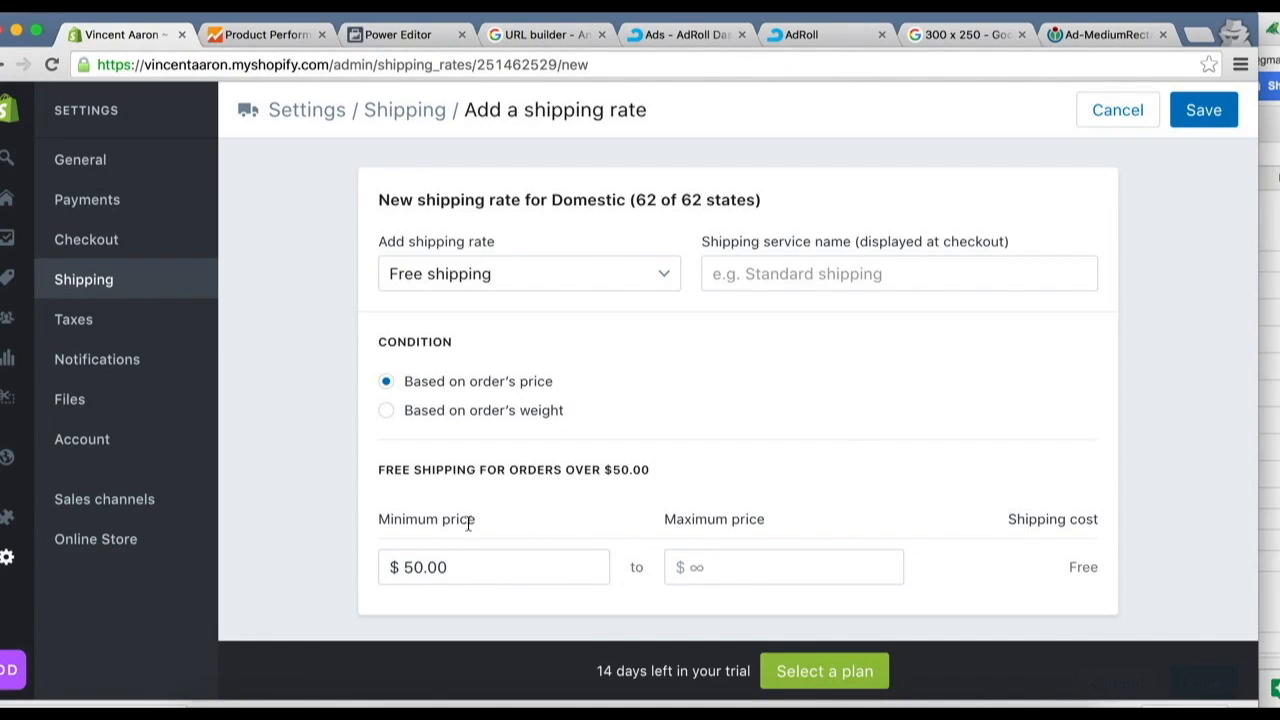
click(541, 262)
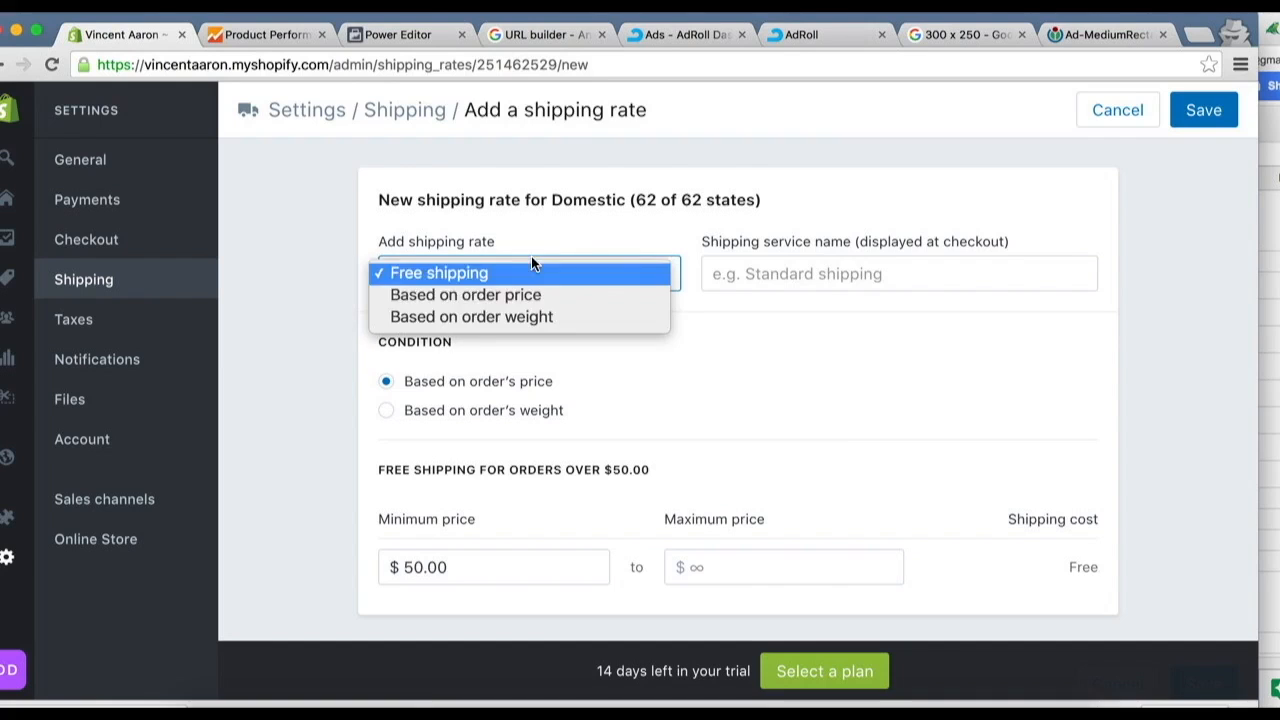
click(472, 313)
click(777, 273)
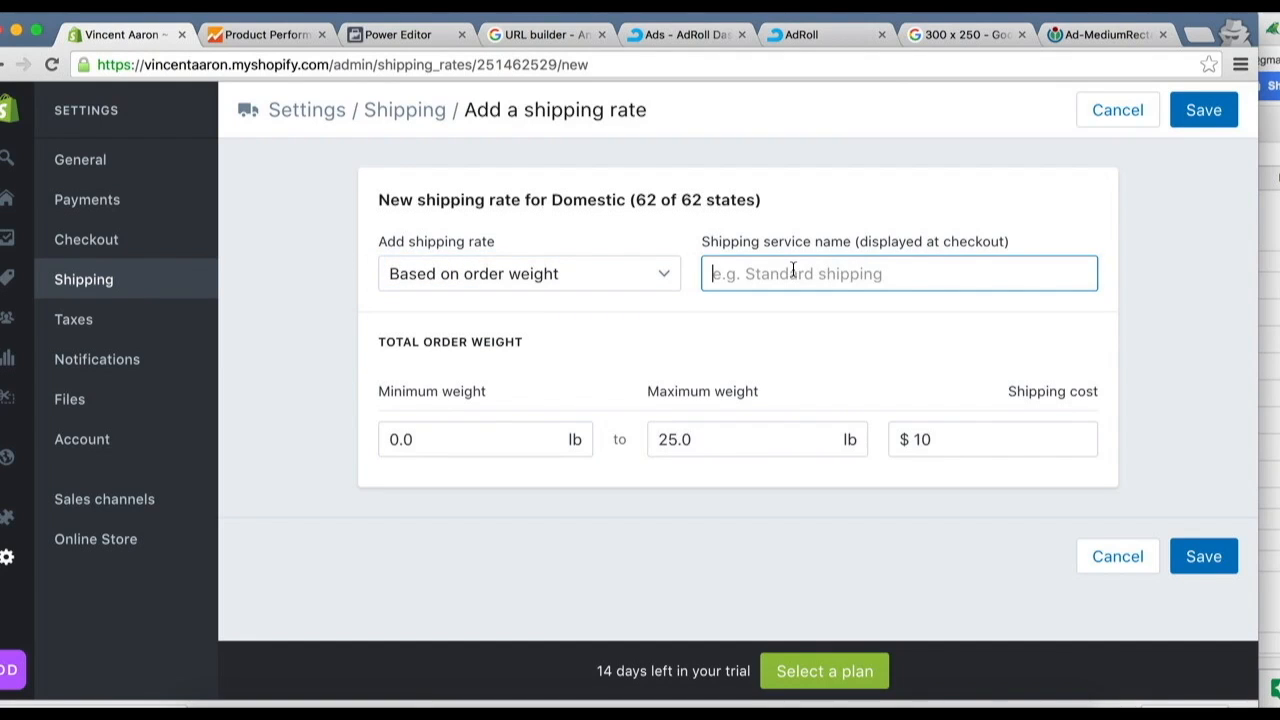
text(Flat Shipping)
Set the Flat Shipping rate's minimum weight to 3.1 lb and maximum weight to 200 lb.
click(474, 440)
key(BackSpace)
key(BackSpace)
key(BackSpace)
text(3.1)
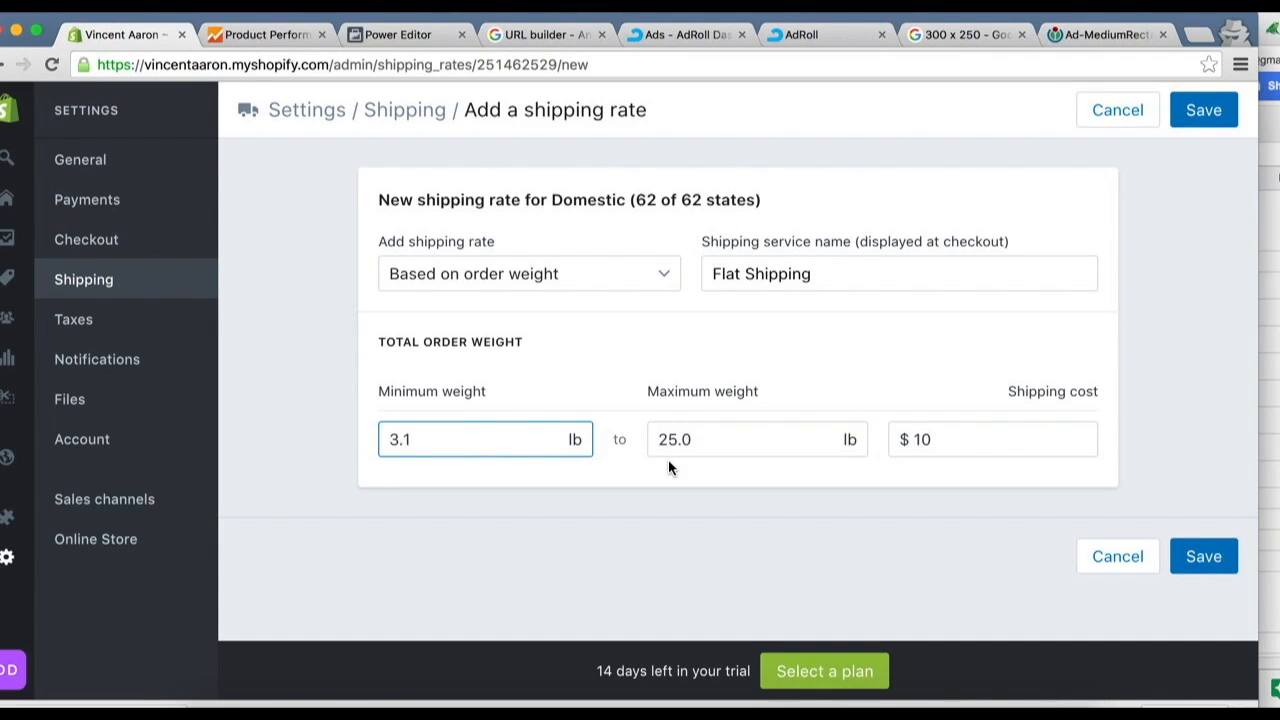
double_click(699, 439)
text(200)
Set the Flat Shipping cost to $79.99, save the rate, and review the rate list against the spreadsheet.
double_click(960, 438)
key(BackSpace)
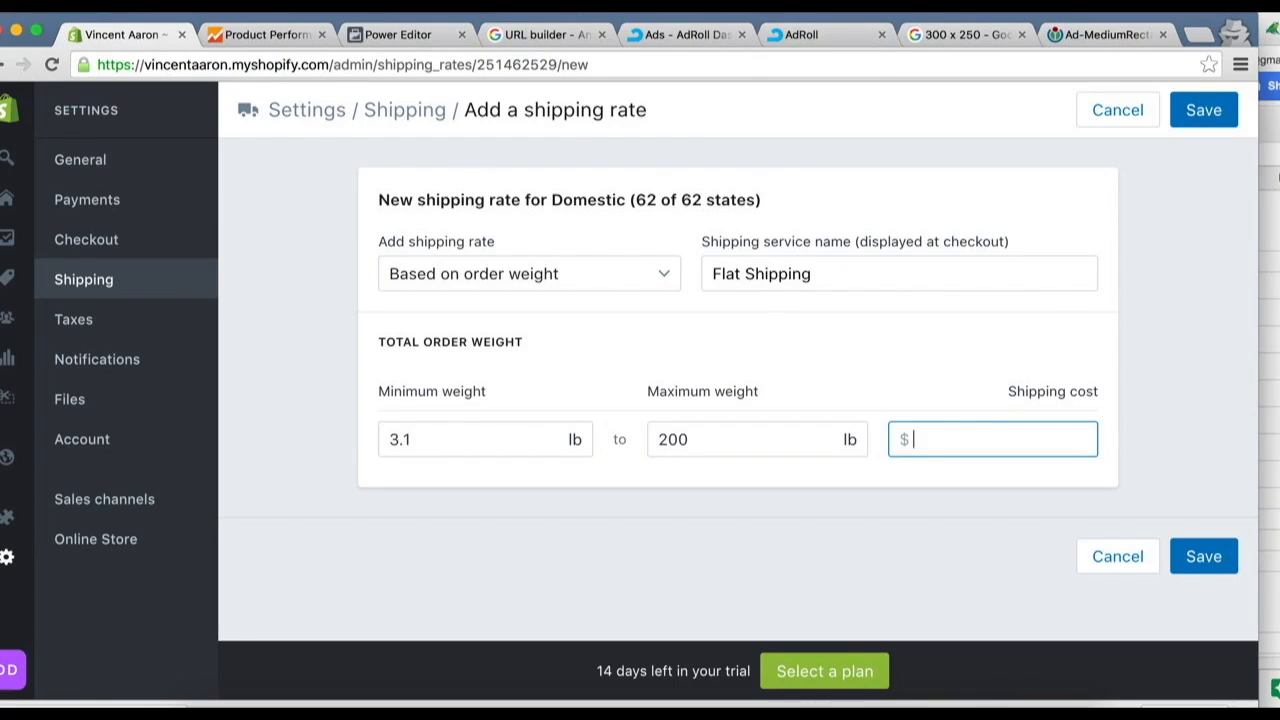
click(270, 8)
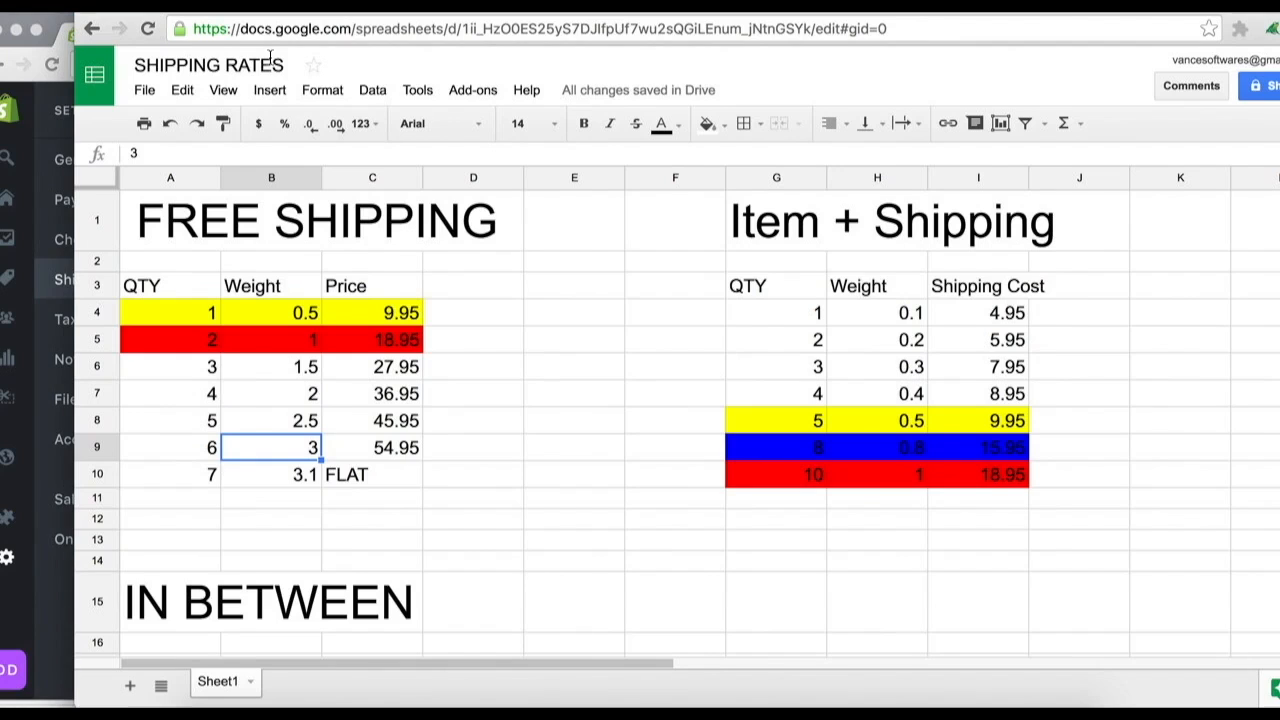
click(51, 16)
text(79.99)
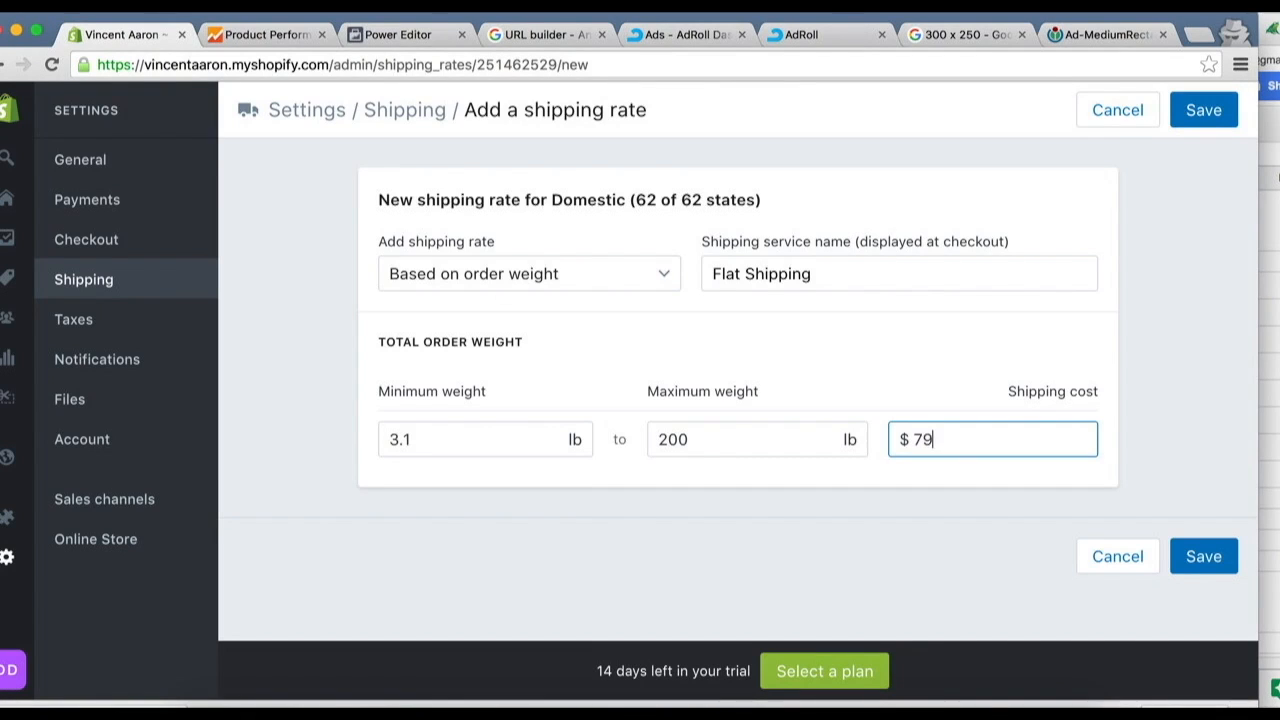
click(1203, 556)
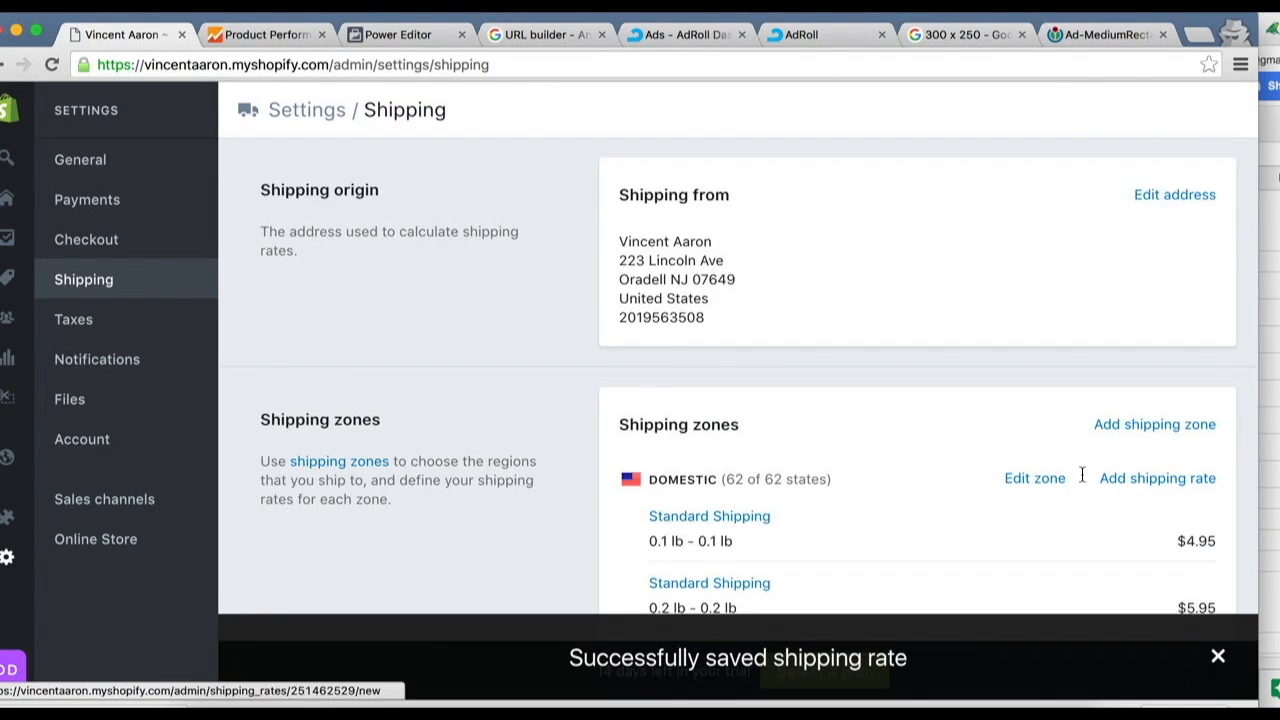
scroll(1080, 474, down, 6)
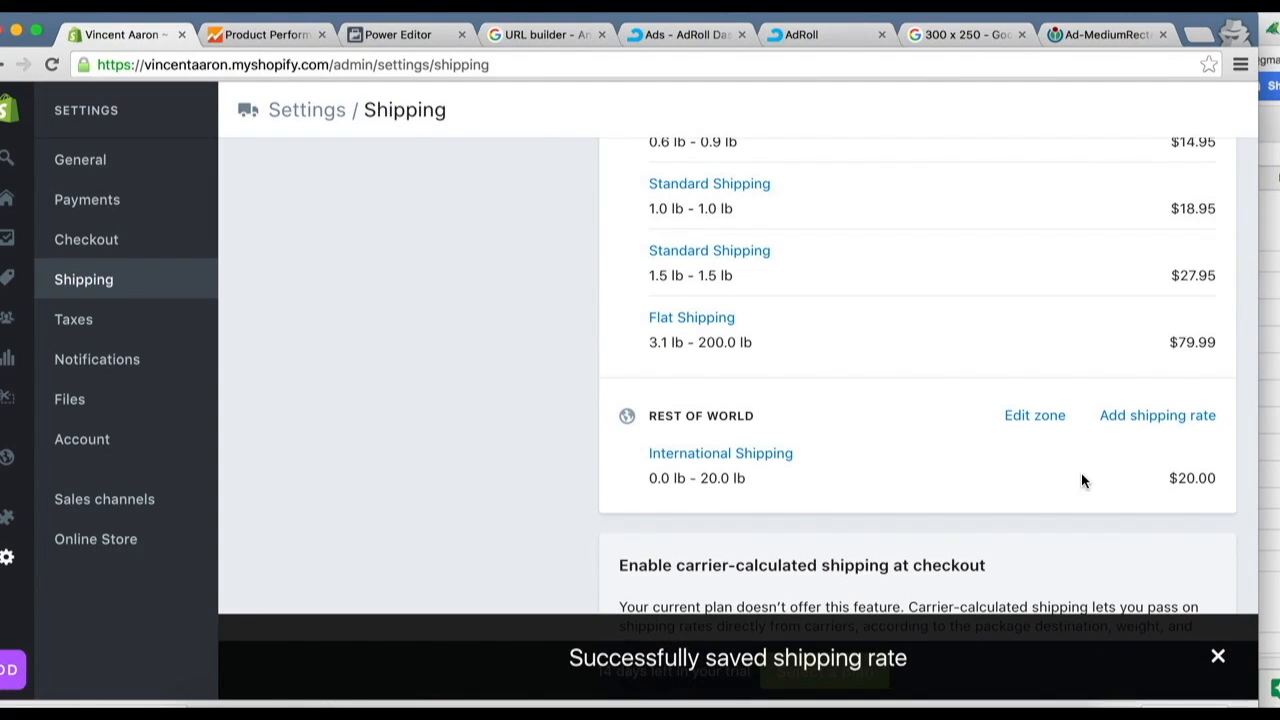
click(1270, 380)
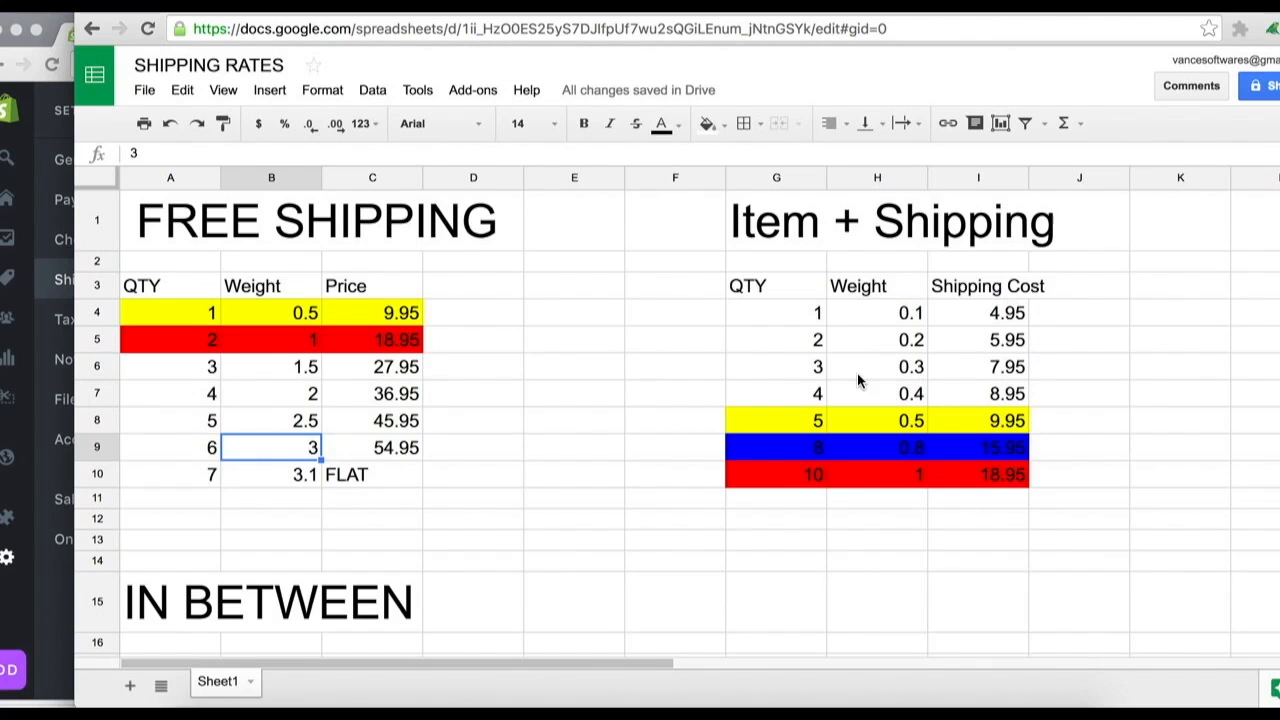
click(52, 24)
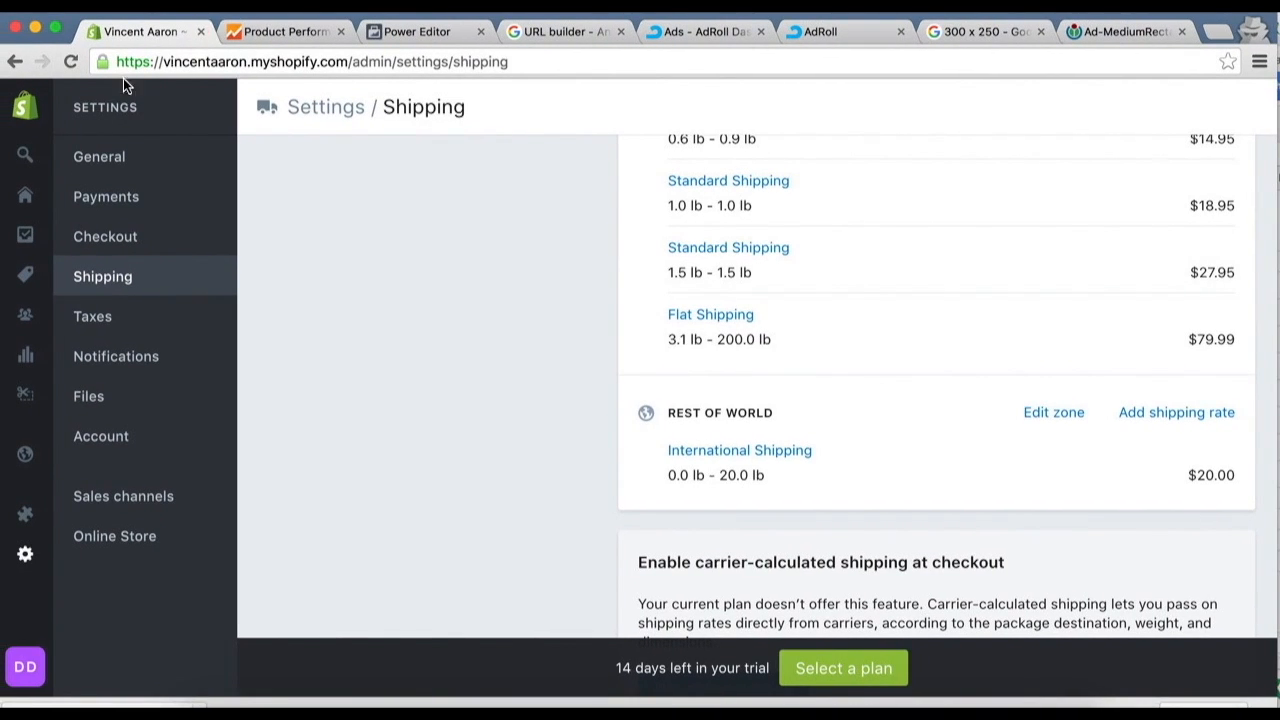
Start a new product in the store with the title "Test Product F+S".
click(28, 276)
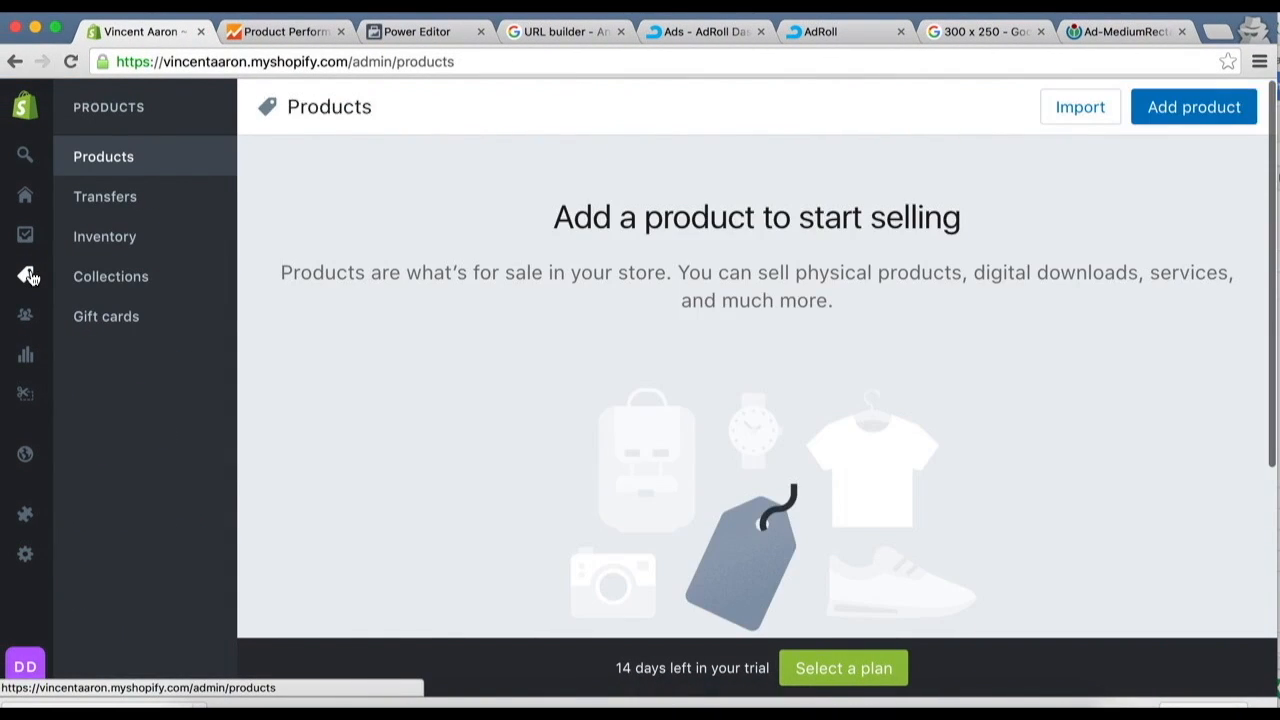
click(1180, 110)
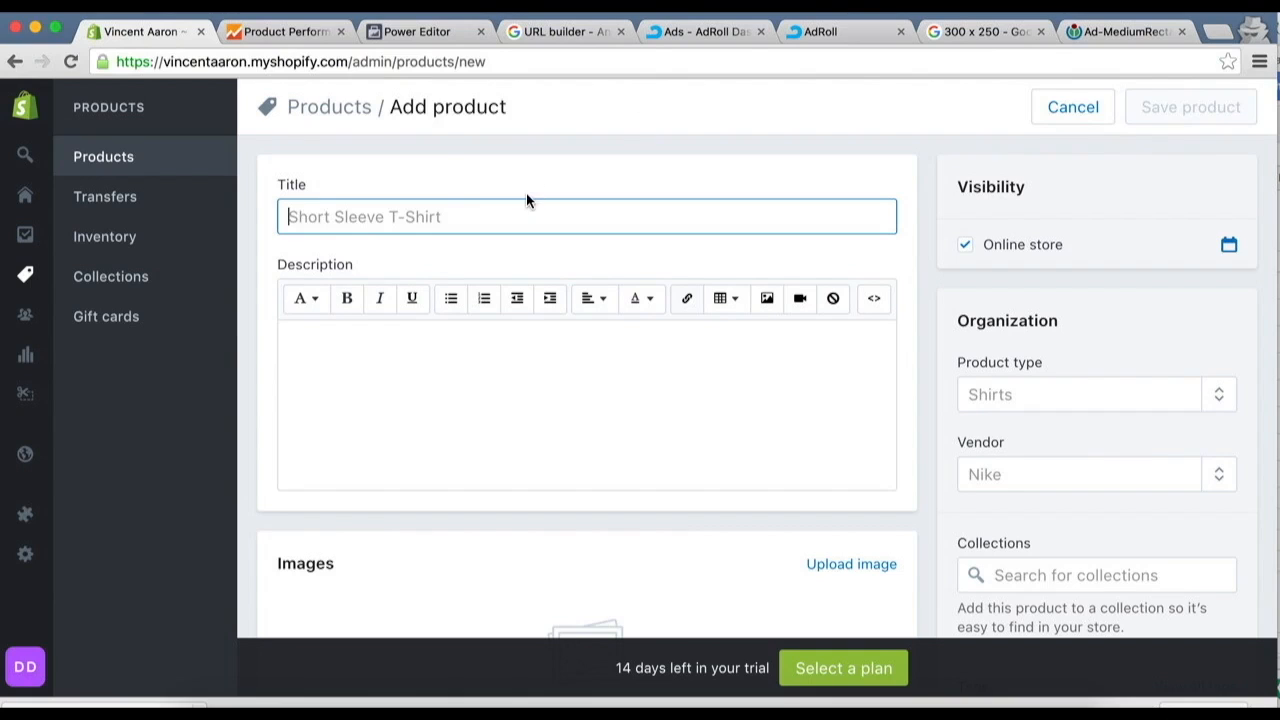
text(Test produc)
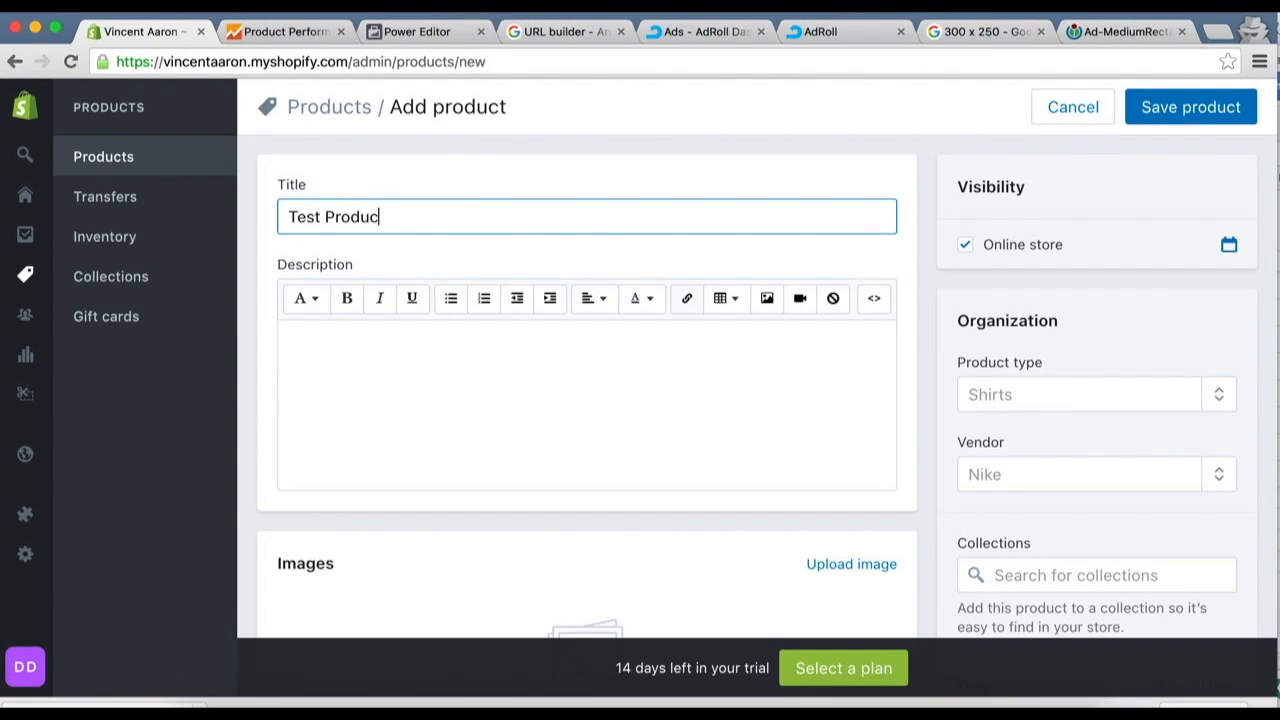
click(571, 414)
triple_click(366, 211)
click(421, 358)
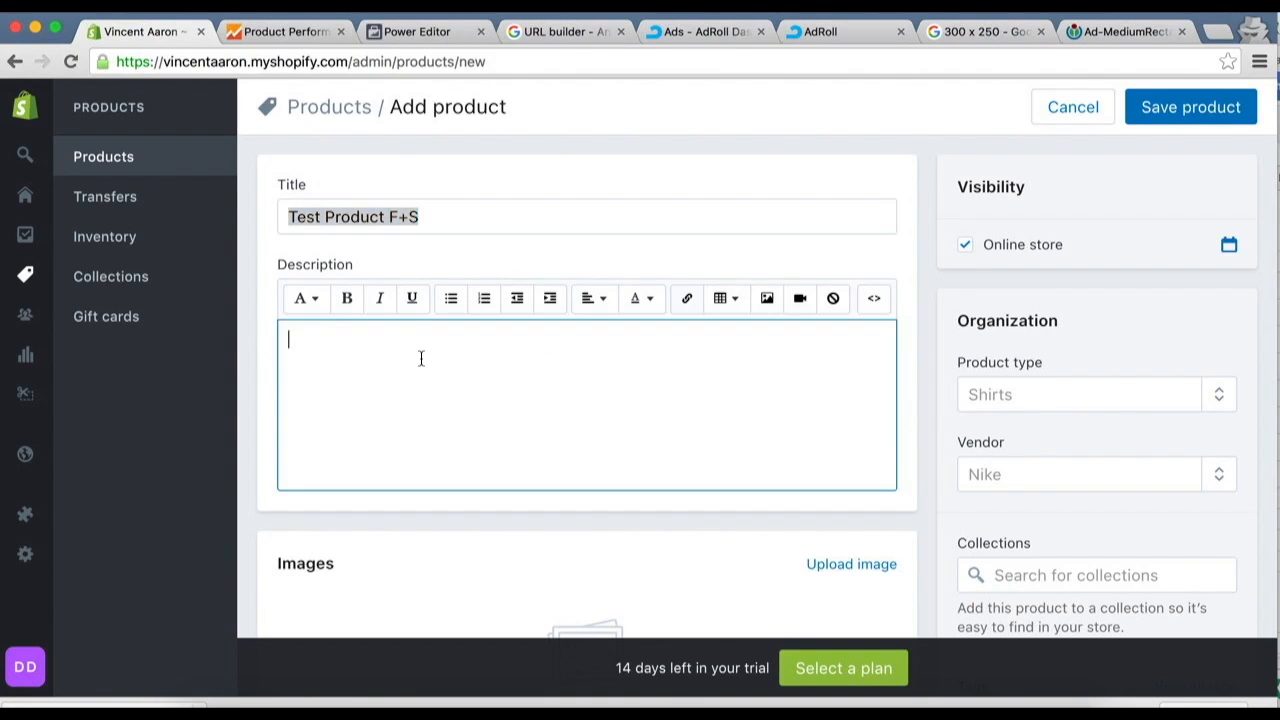
scroll(421, 358, down, 3)
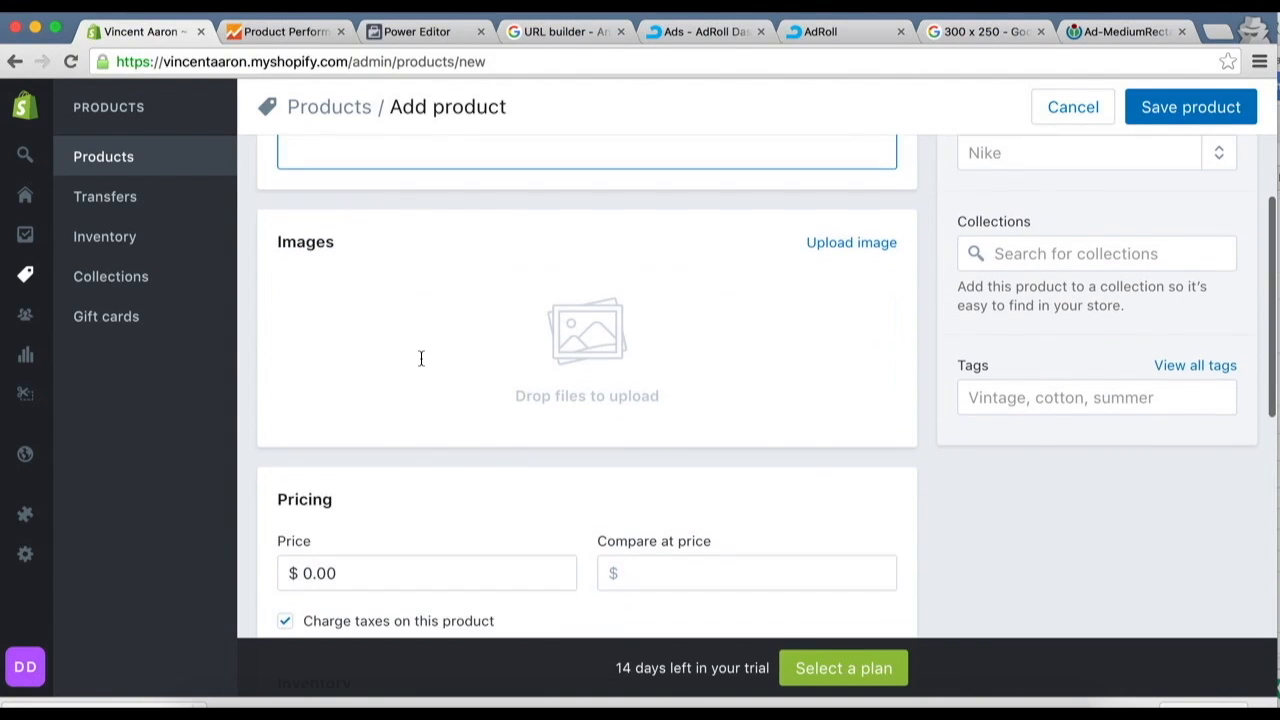
Open aliexpress.com in a new browser tab and search it for "bracelet".
click(1220, 35)
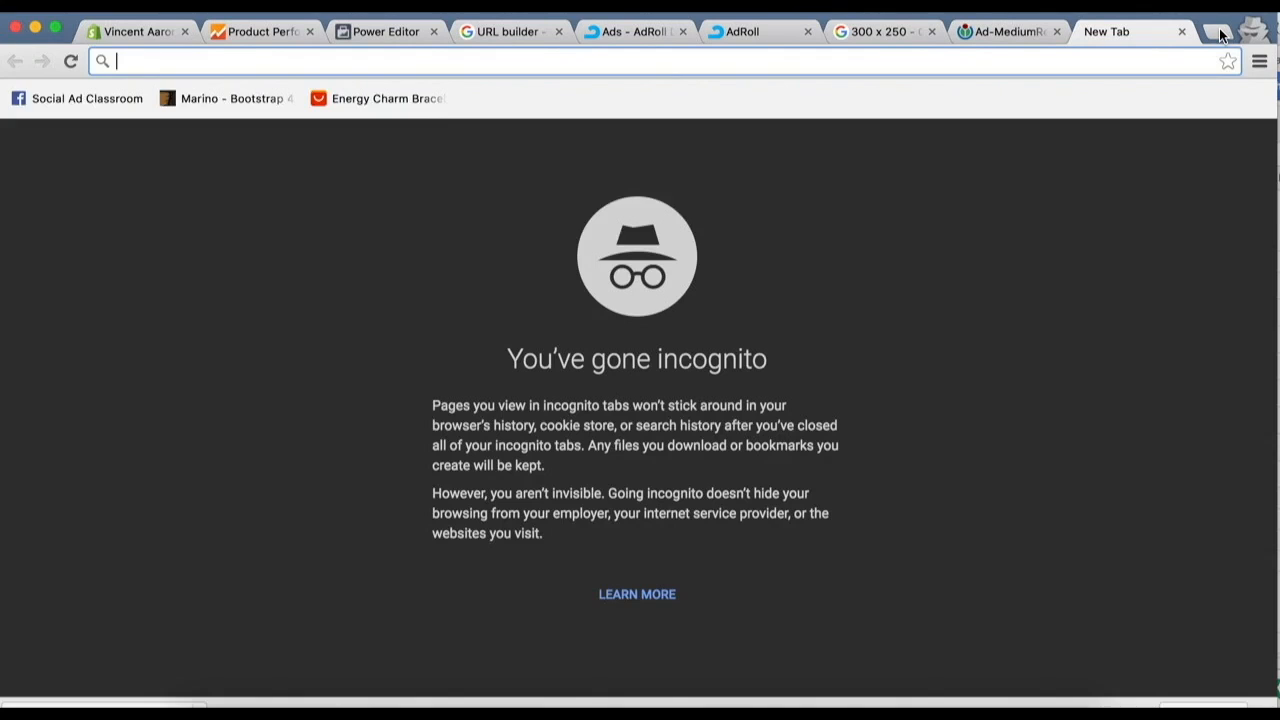
text(aliexpress.com)
key(Return)
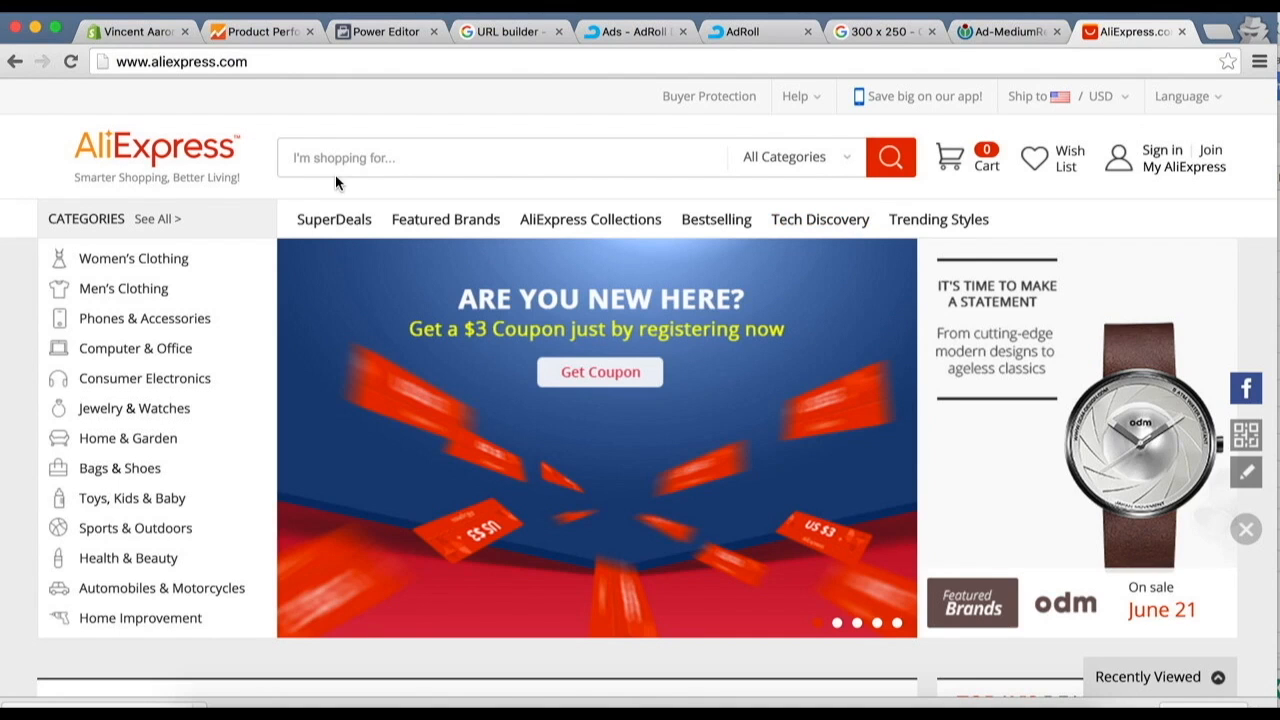
text(bracelet)
key(Return)
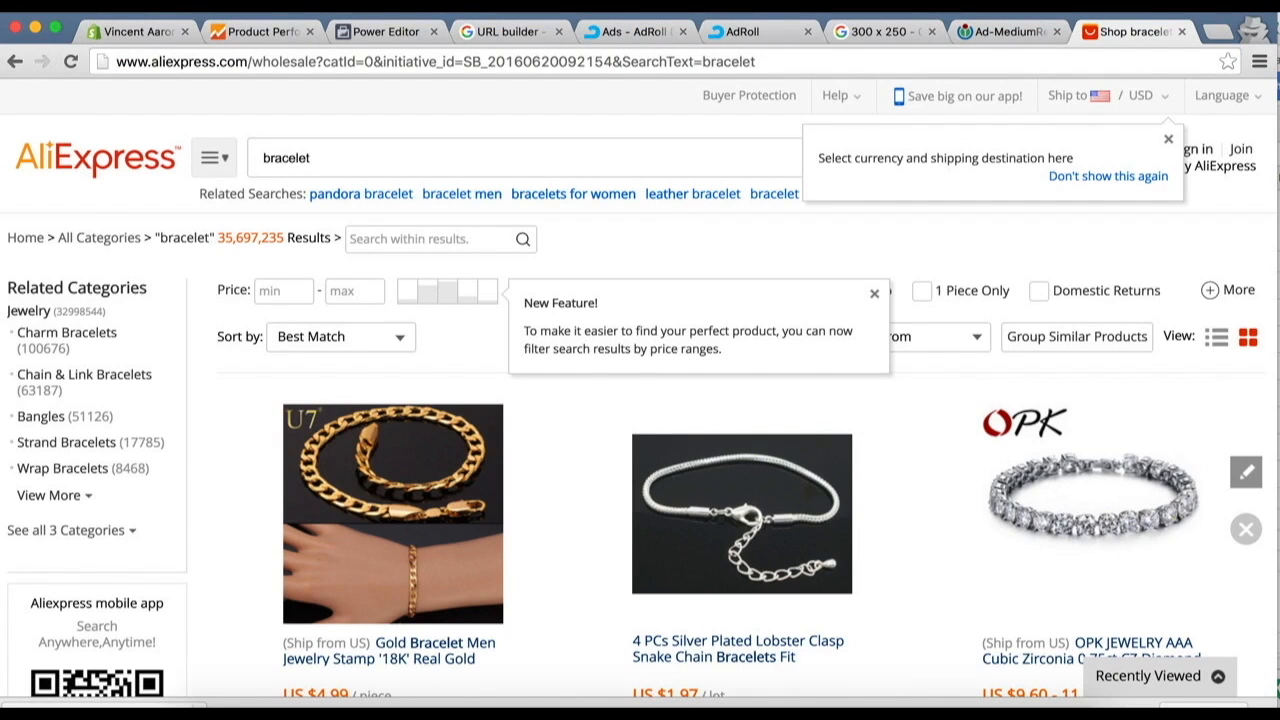
Open the OPK Jewelry cubic zirconia tennis bracelet listing and capture a screenshot of its main product image.
click(874, 293)
click(1094, 451)
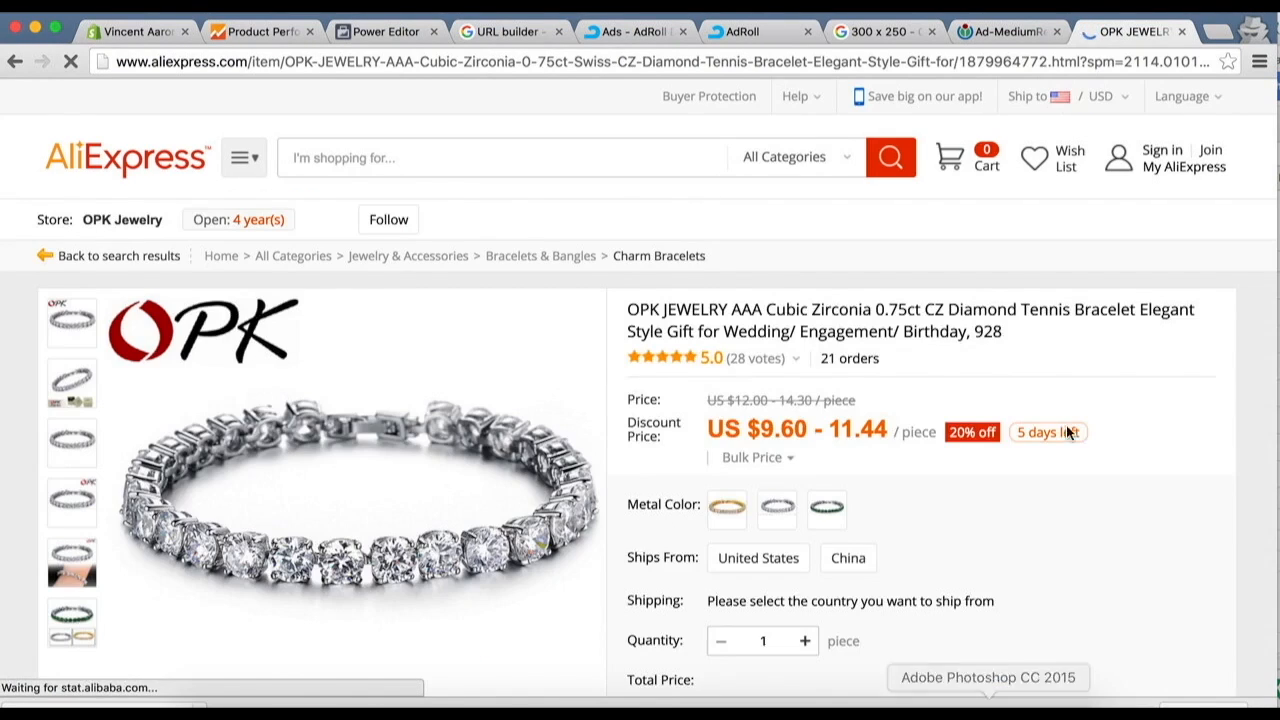
scroll(317, 503, down, 3)
key(super+shift+4)
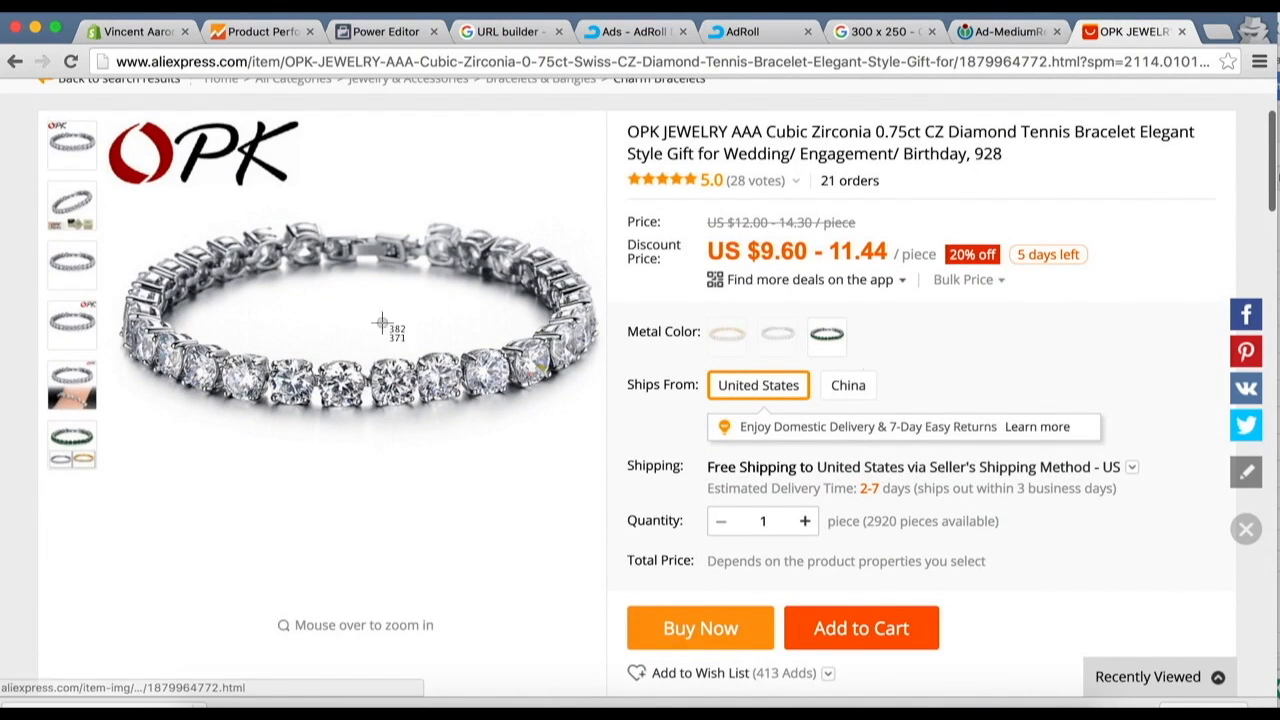
drag(105, 126, 624, 530)
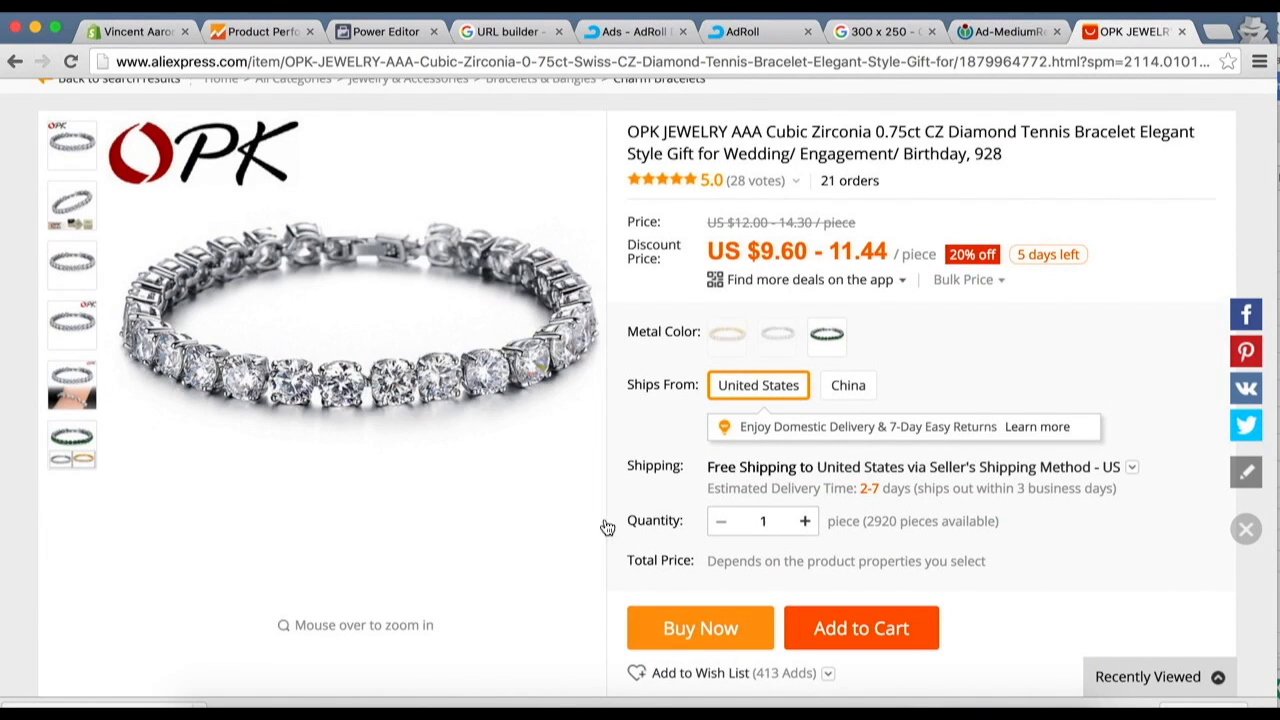
Upload the newest bracelet screenshot from the Desktop as the image of the Test Product F+S product.
click(138, 34)
click(845, 241)
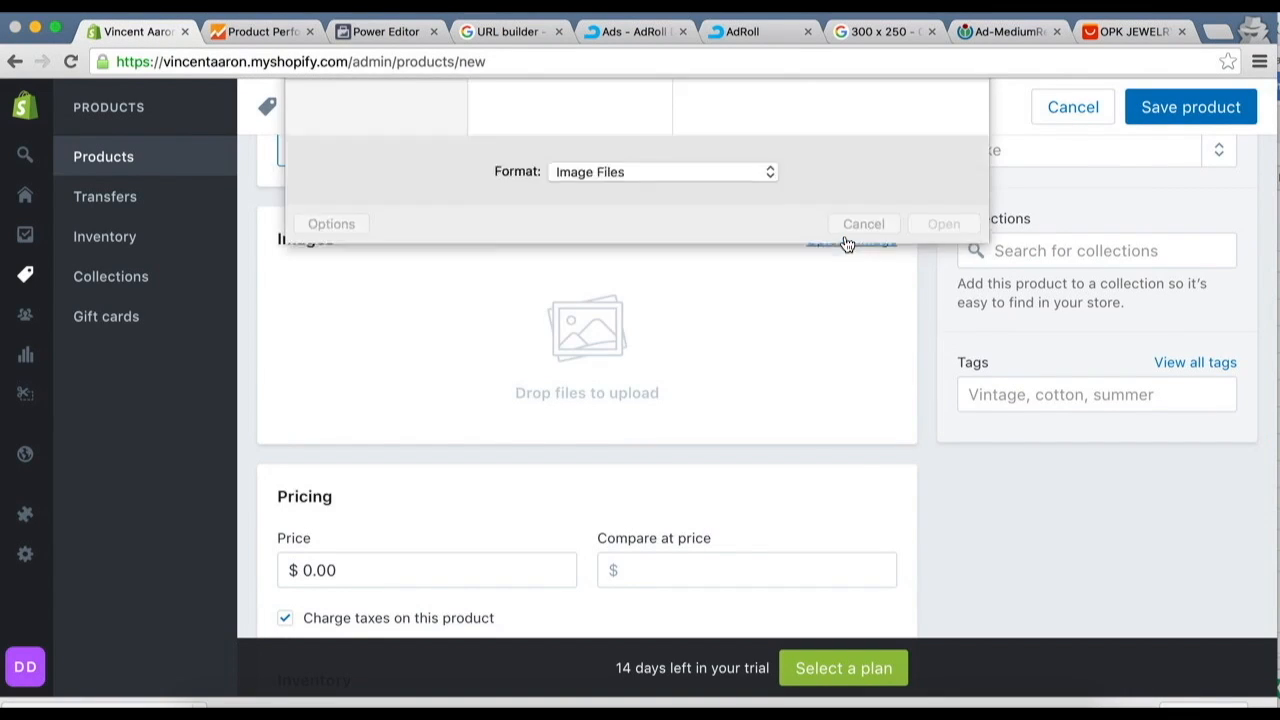
scroll(622, 343, down, 10)
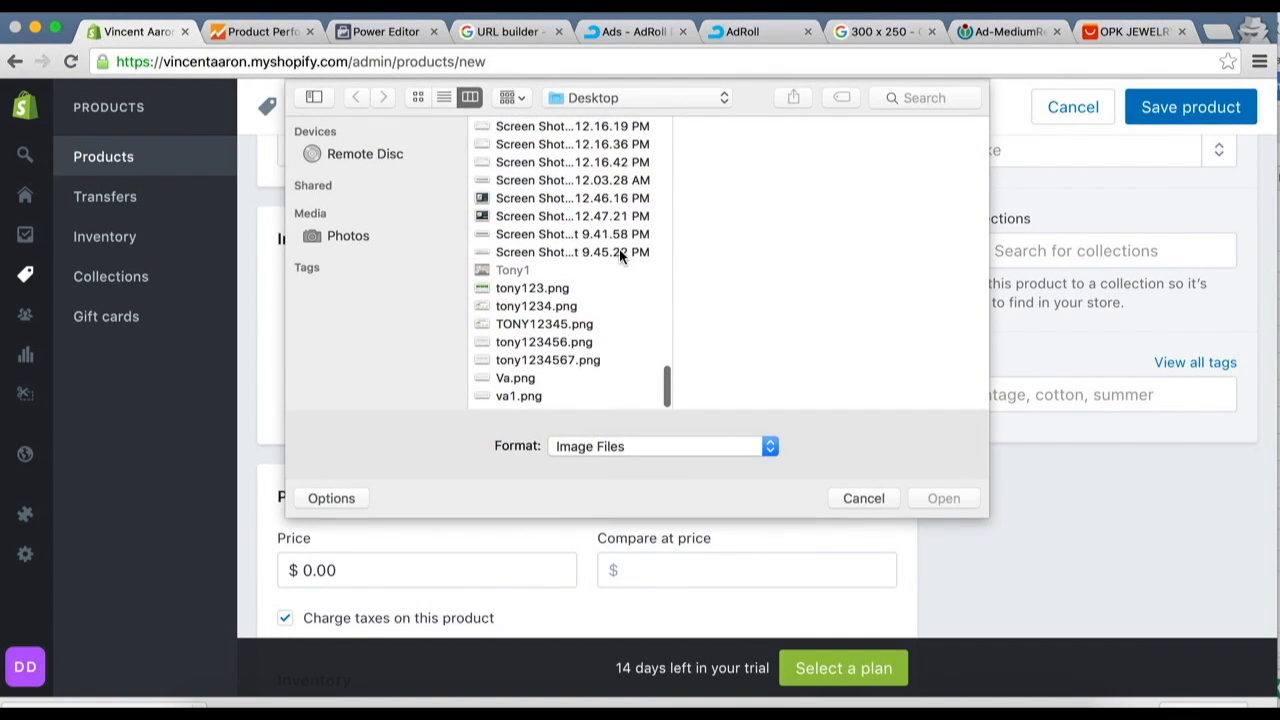
click(619, 250)
double_click(573, 271)
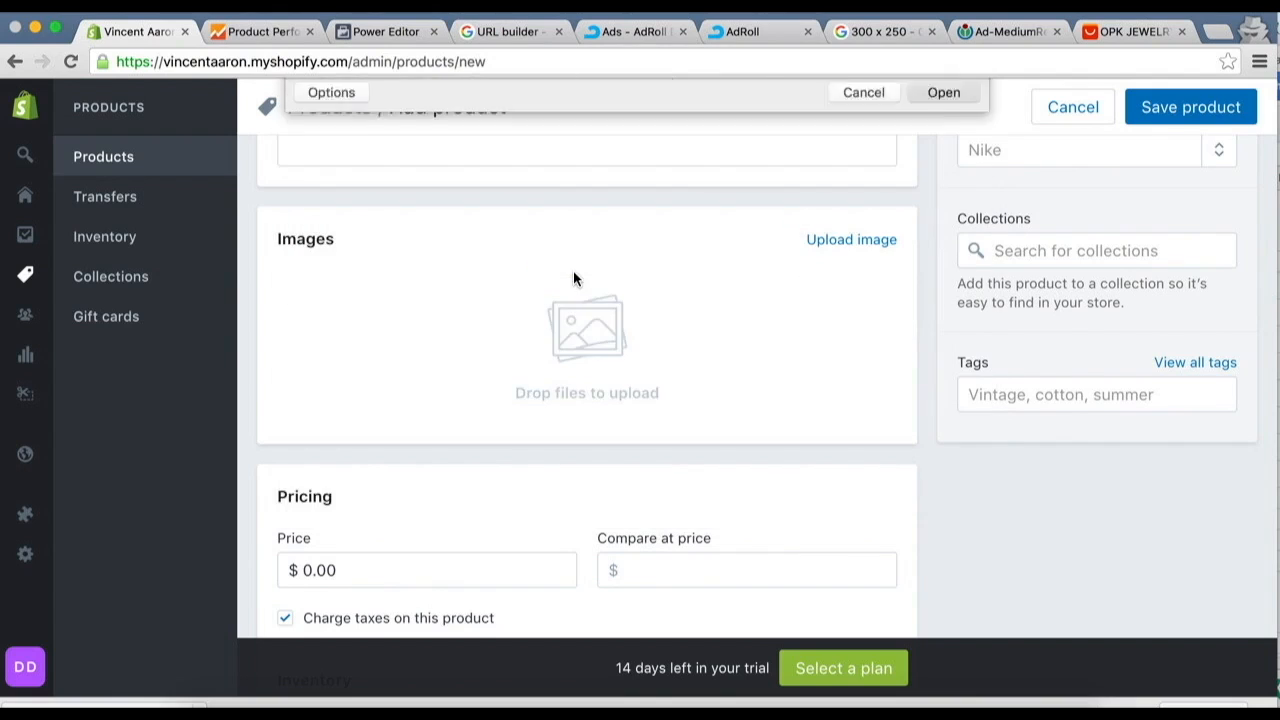
Set the product's compare-at price to $19.99, leaving the selling price at $0.00.
scroll(769, 405, down, 5)
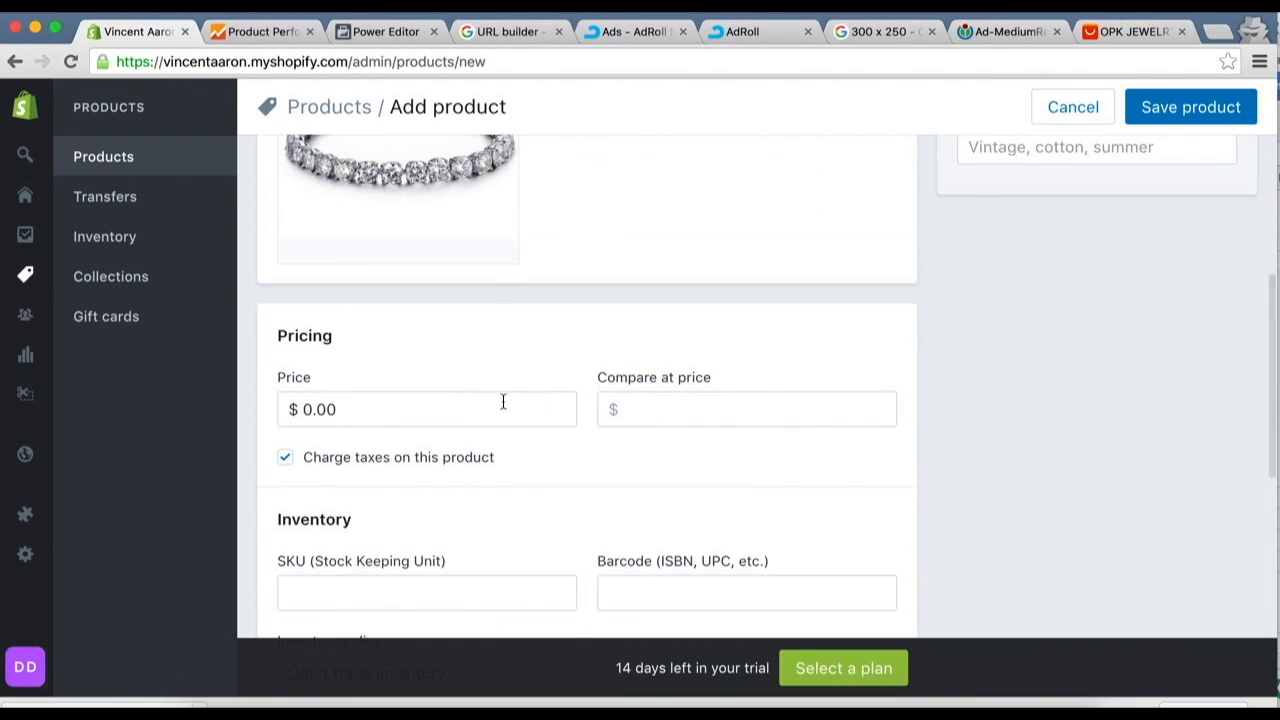
click(437, 414)
click(745, 473)
click(709, 425)
text(19.99)
click(589, 459)
Set the product's SKU to B01.
scroll(589, 455, down, 3)
click(378, 445)
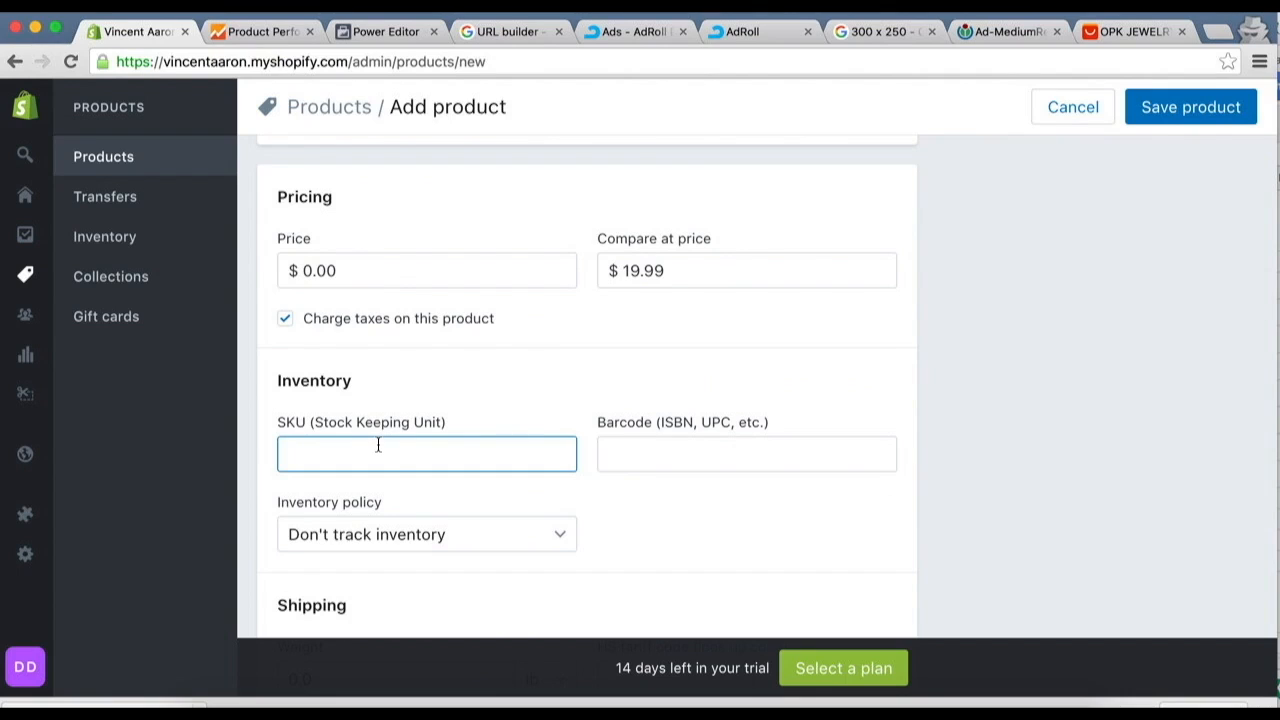
text(ierio)
click(753, 479)
Check the inventory policy and shipping weight fields, and consult the free-shipping weights in the SHIPPING RATES spreadsheet.
scroll(740, 502, down, 3)
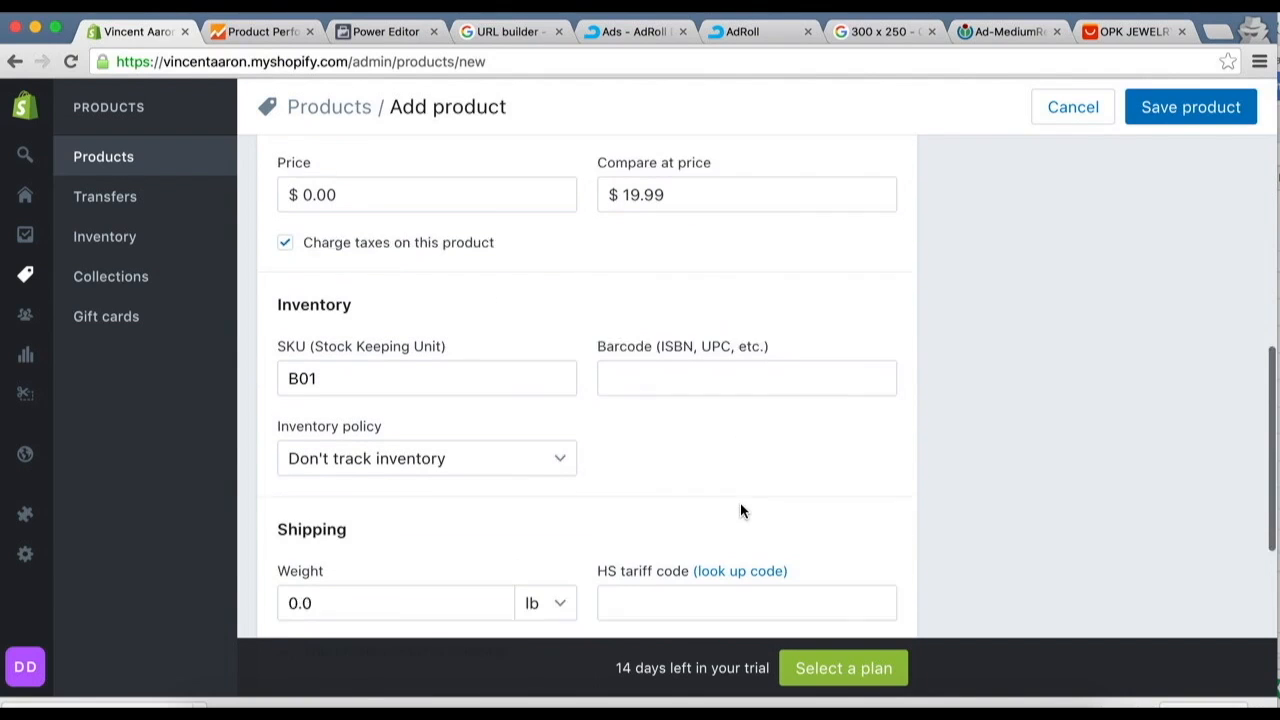
scroll(655, 416, down, 1)
click(527, 318)
click(709, 327)
scroll(709, 330, down, 1)
scroll(709, 336, down, 2)
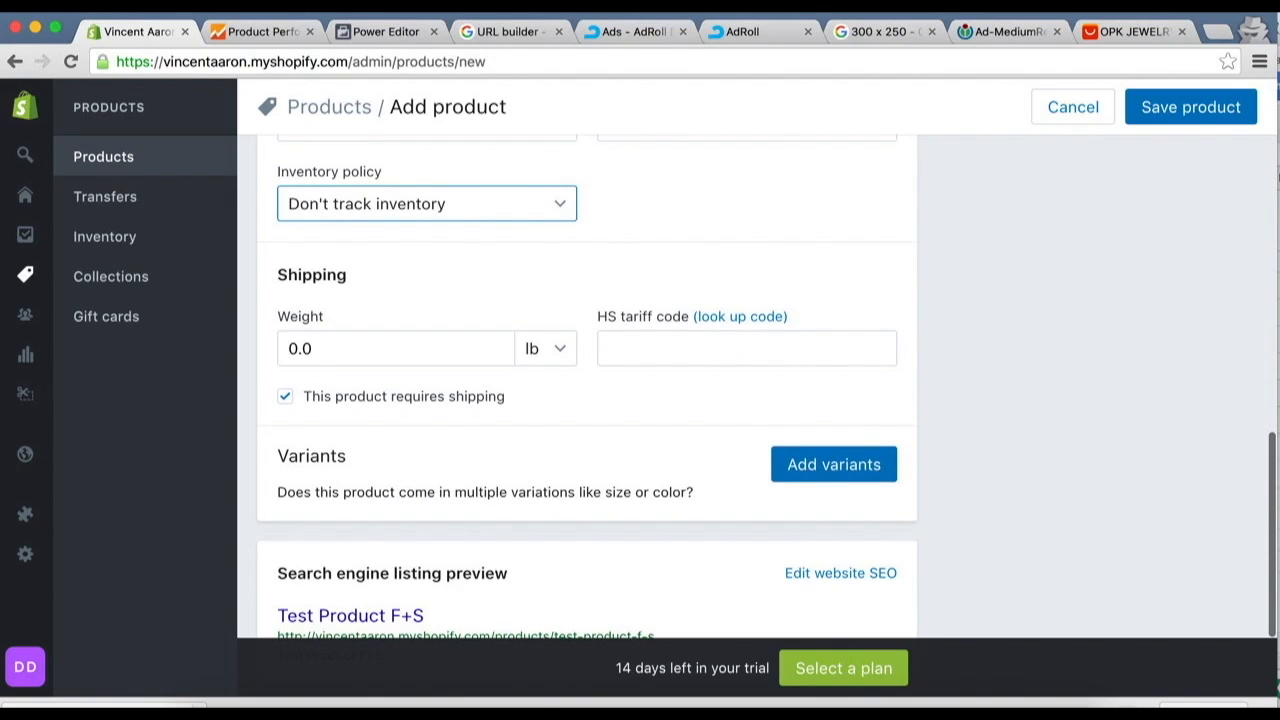
key(super+grave)
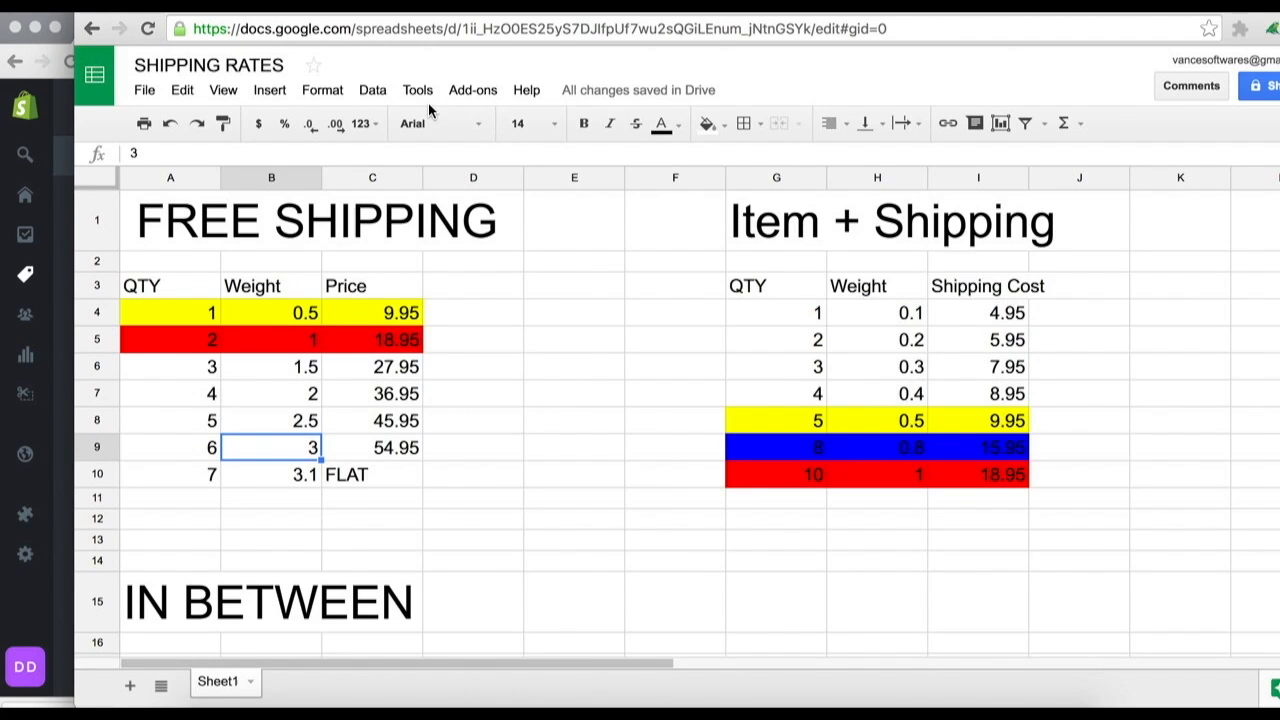
click(50, 95)
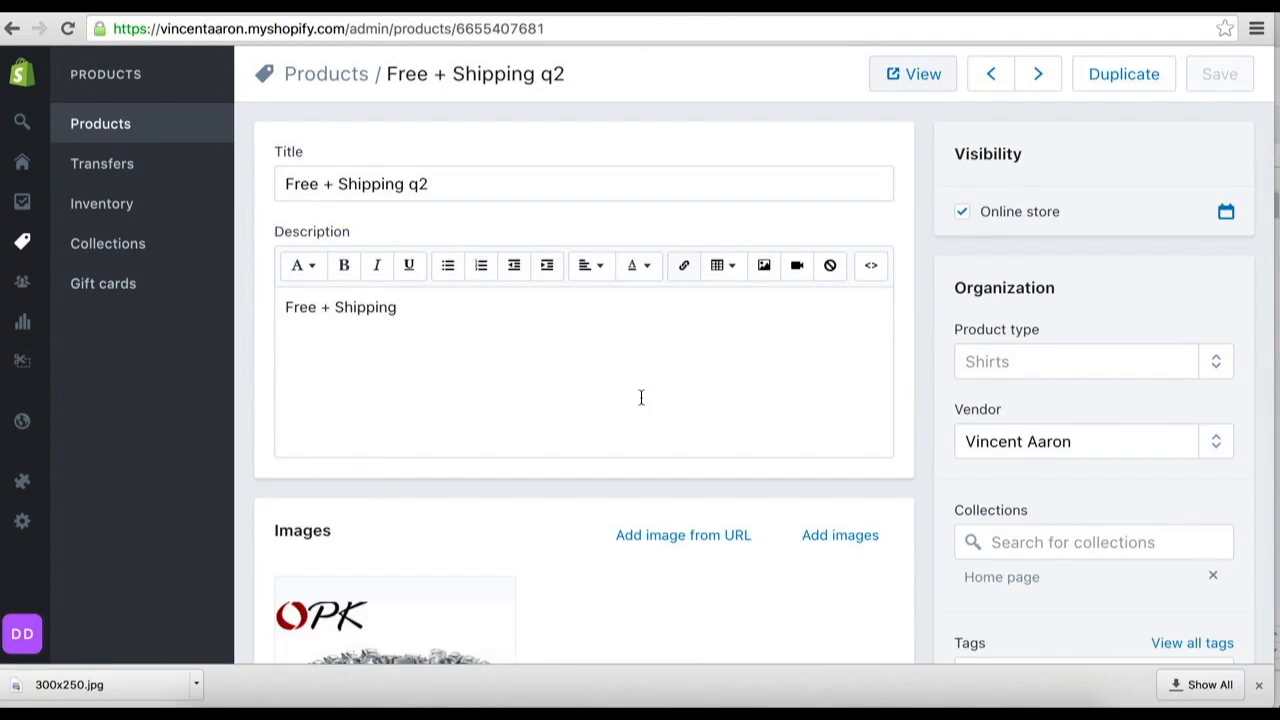
Review the pricing, SKU and shipping weight of the Free + Shipping q2 product.
scroll(640, 397, down, 10)
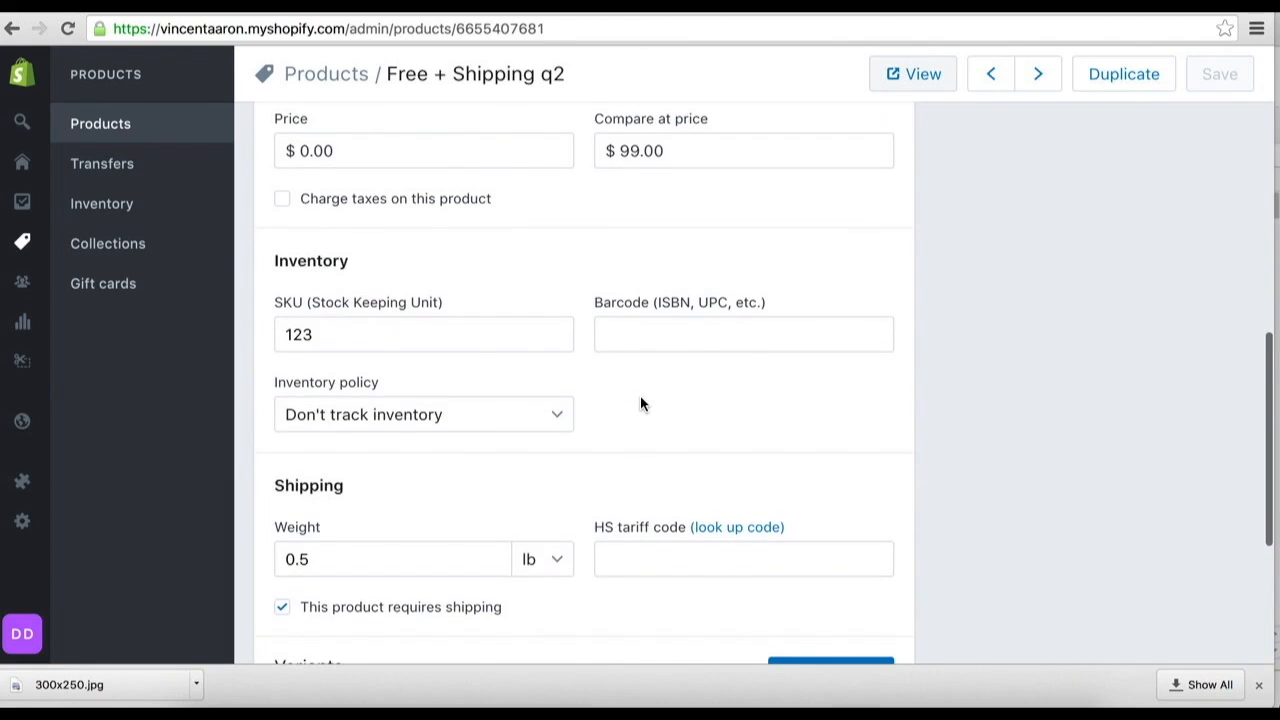
scroll(640, 403, down, 3)
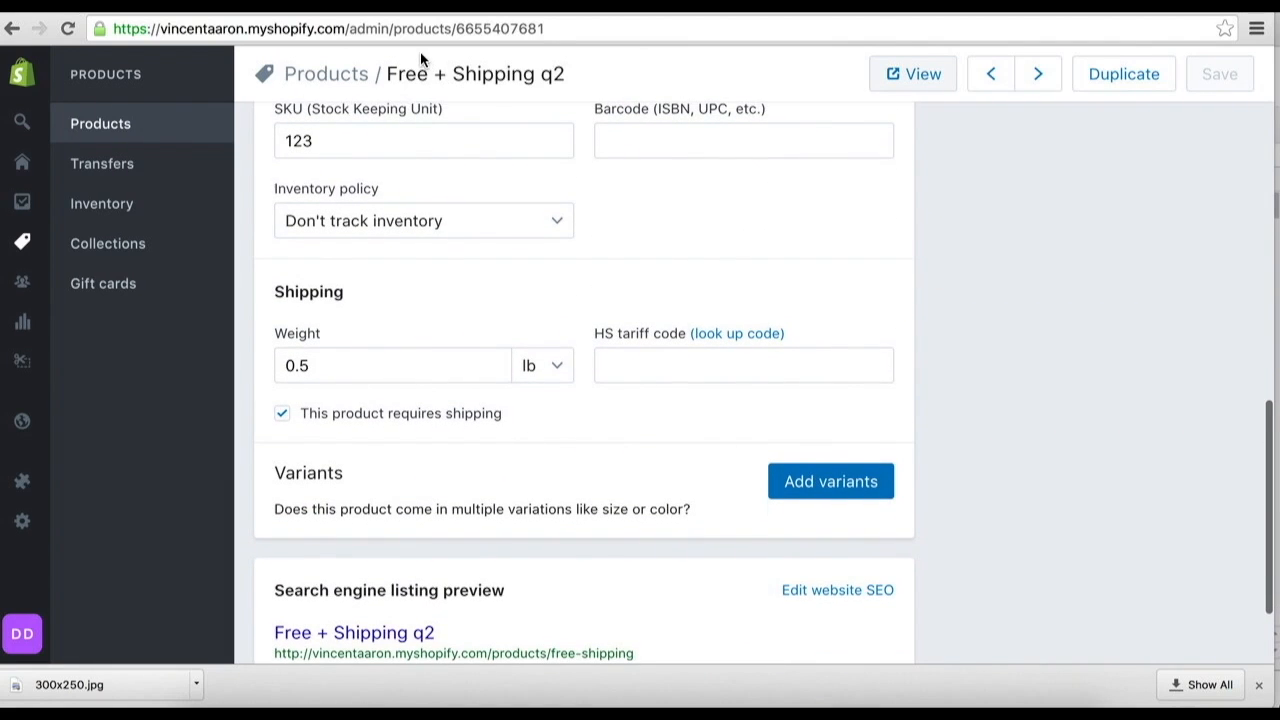
scroll(515, 302, up, 12)
View Free + Shipping q2 in the online store and proceed from its cart to checkout to examine the shipping charge.
click(906, 74)
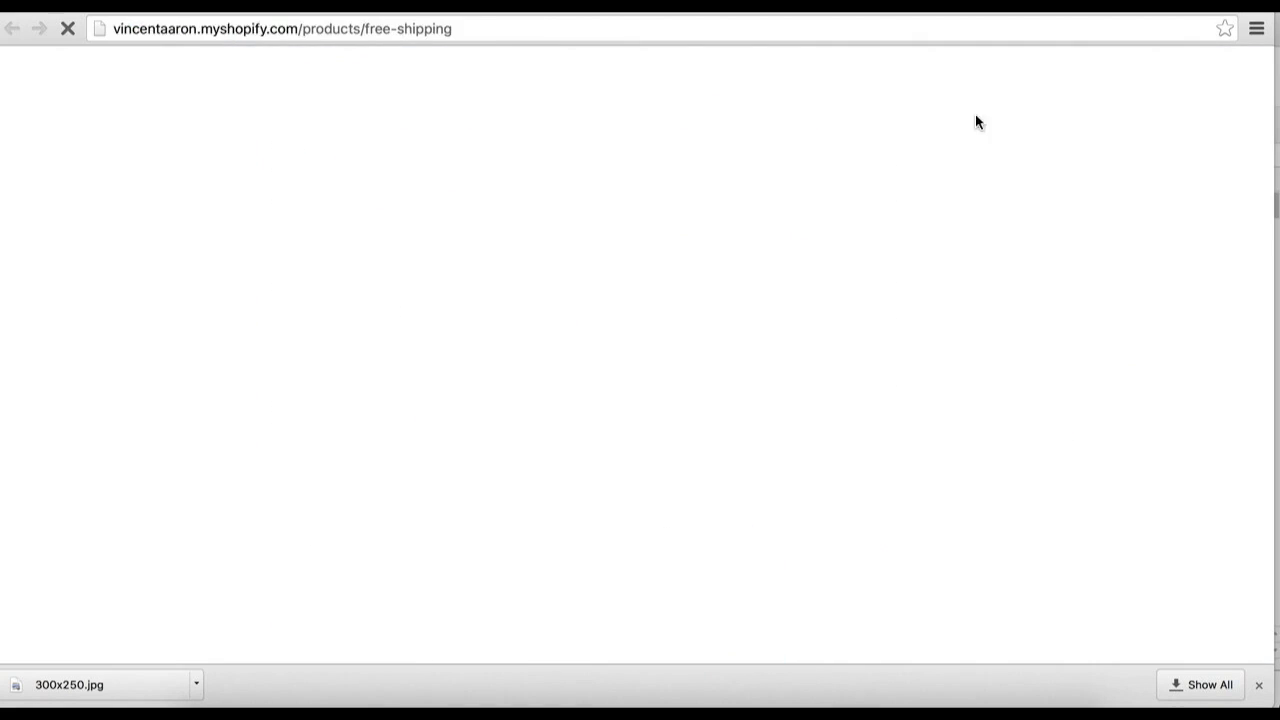
click(1130, 134)
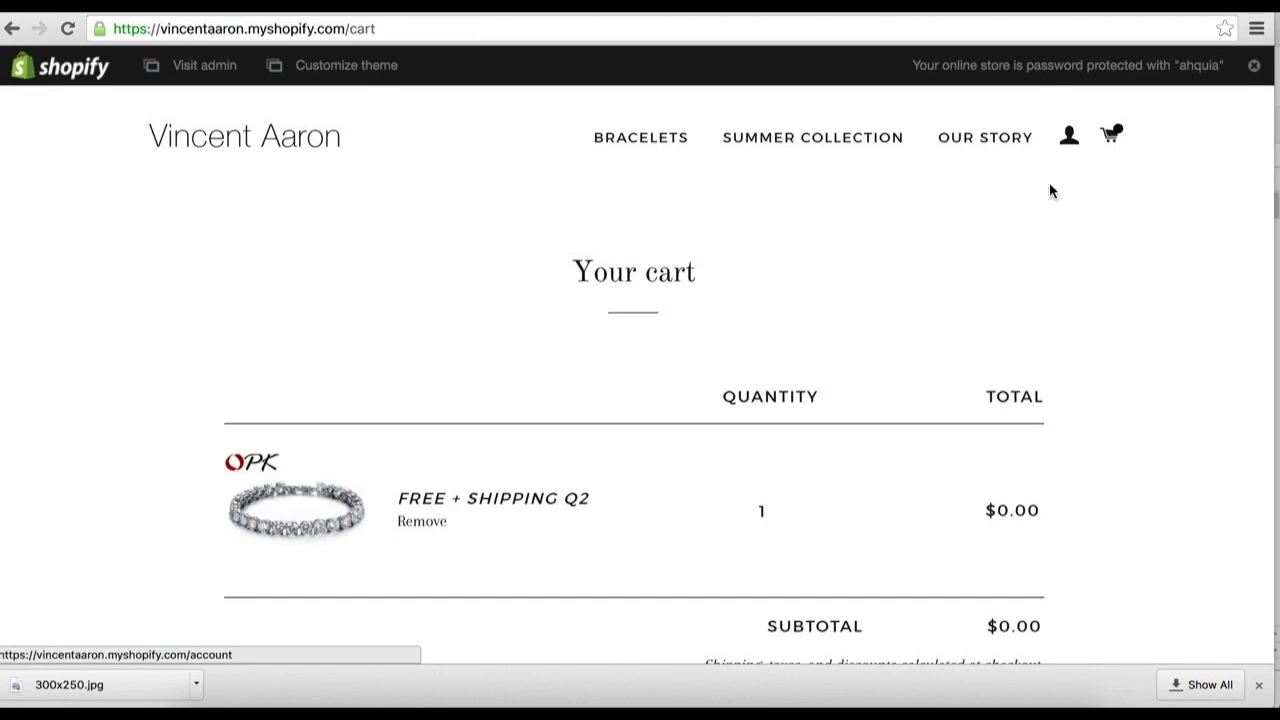
scroll(930, 380, down, 3)
click(950, 533)
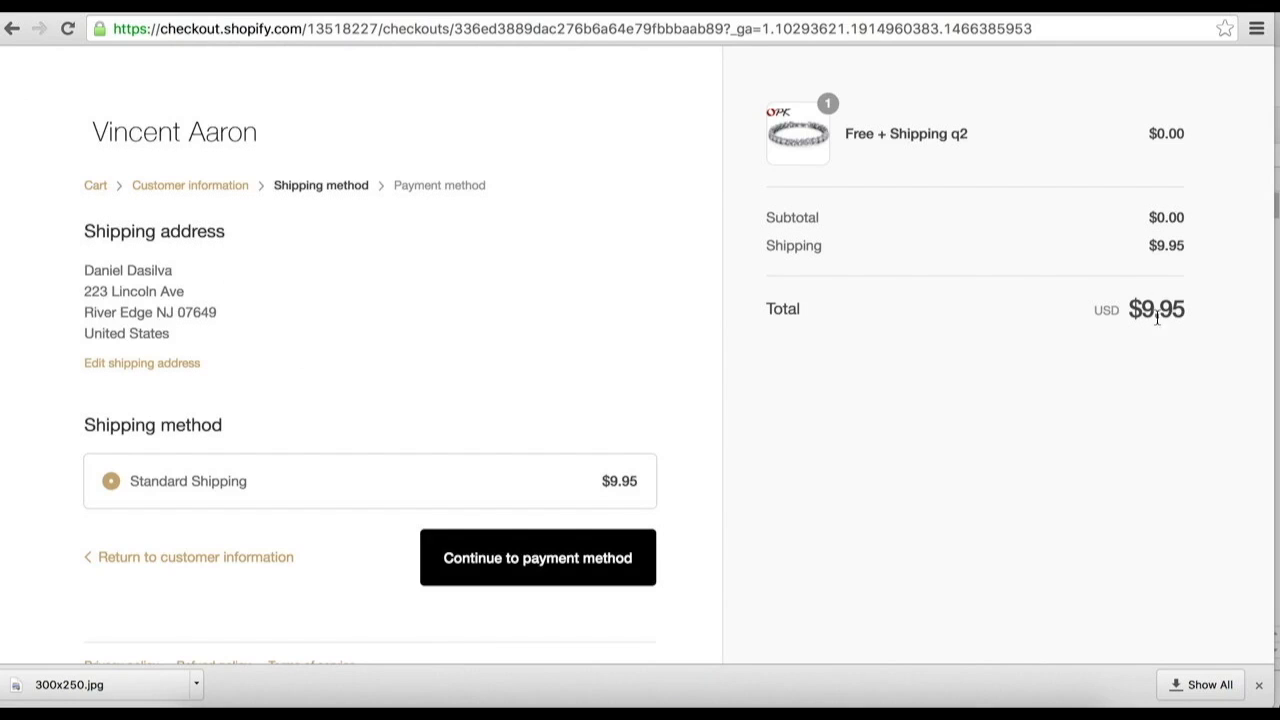
scroll(976, 482, down, 3)
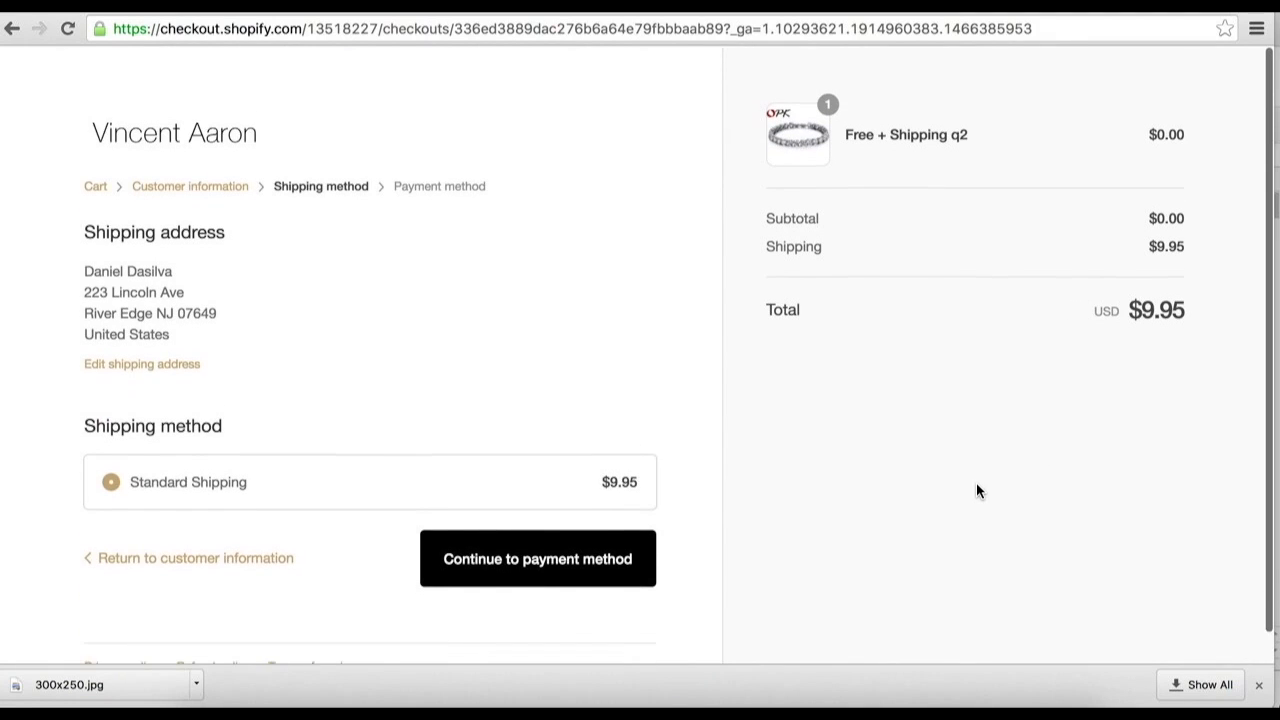
Return to the store admin and open the list of all products, leaving no product selected.
click(240, 6)
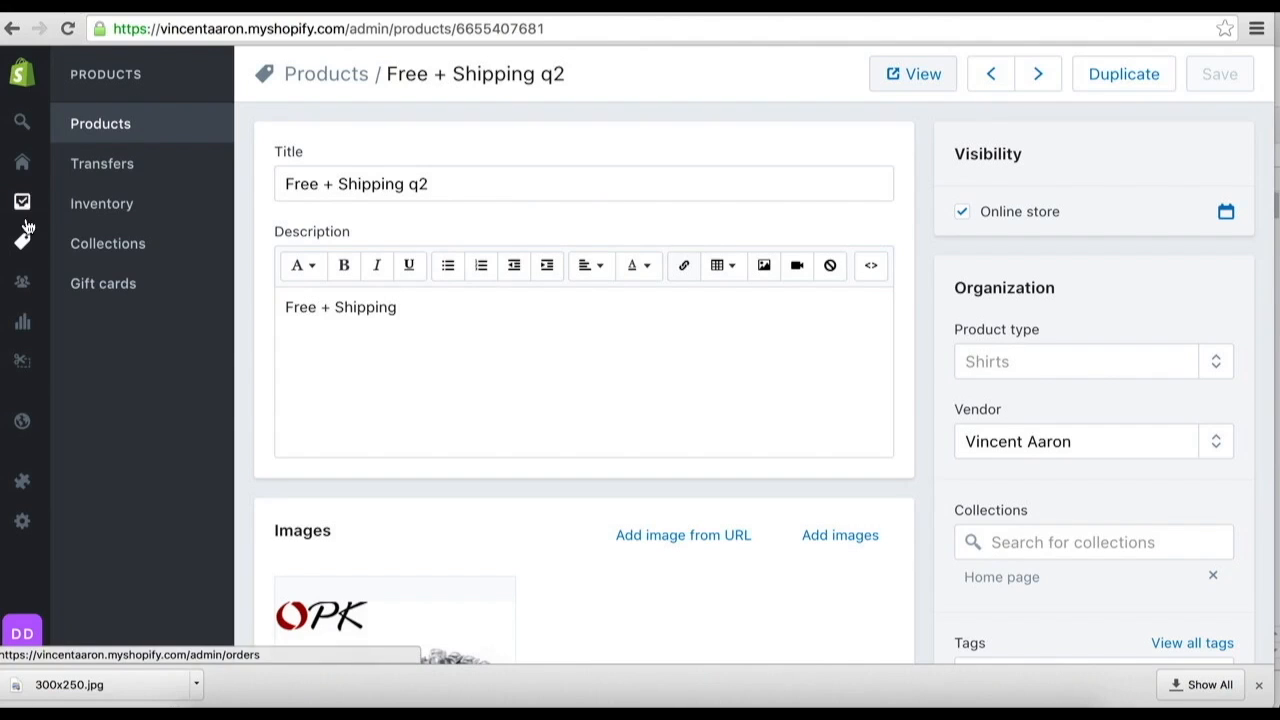
mouse_move(28, 220)
click(165, 242)
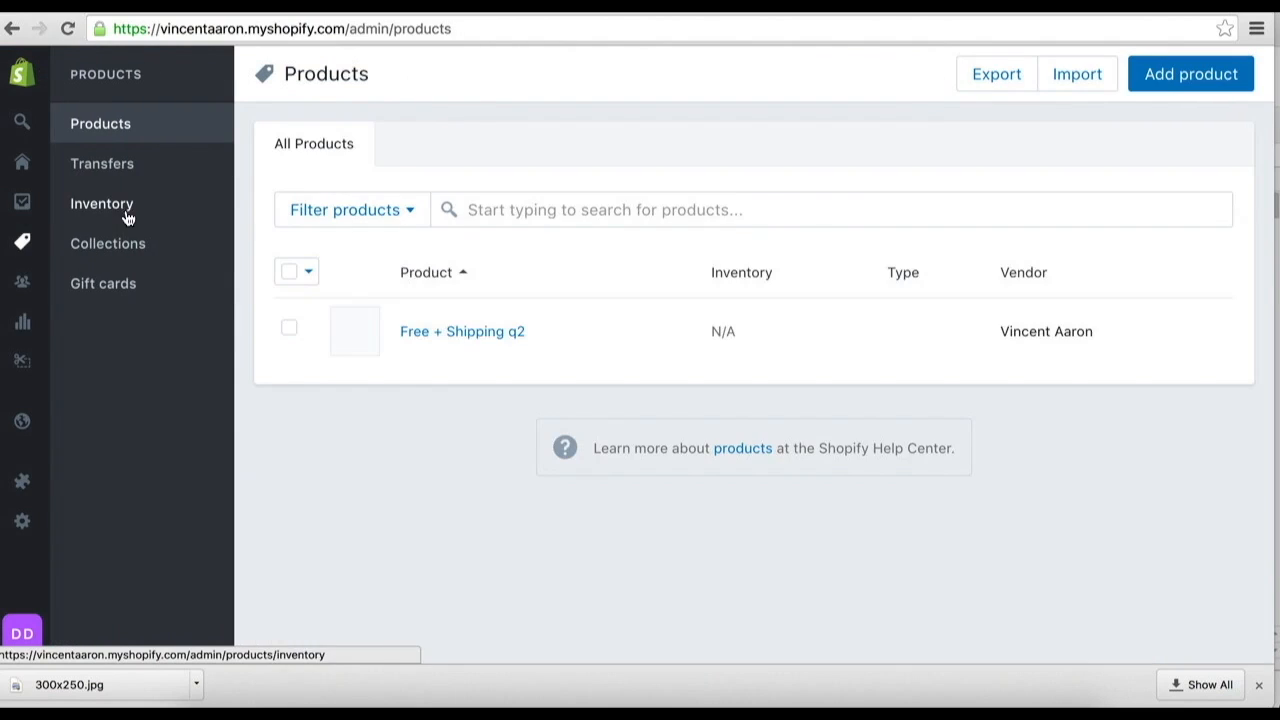
click(289, 328)
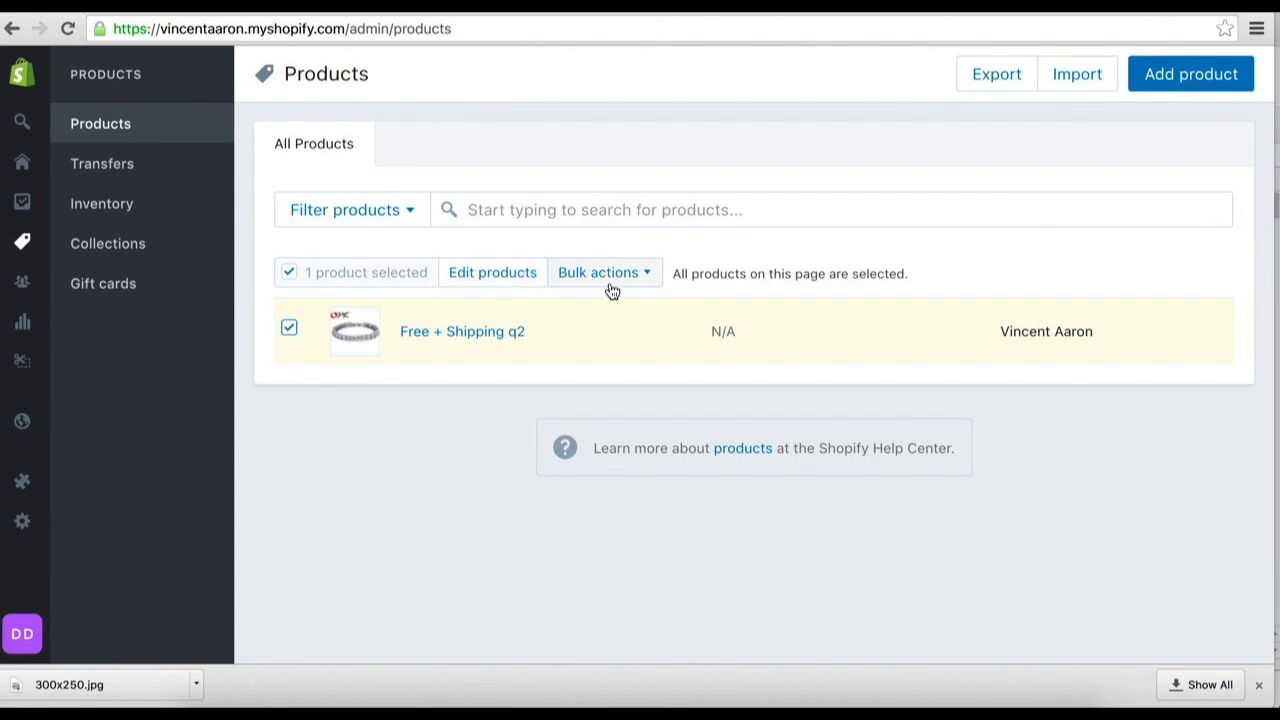
click(289, 328)
Start a new product with "Standard + Shipping v2" as both its title and description.
click(1160, 72)
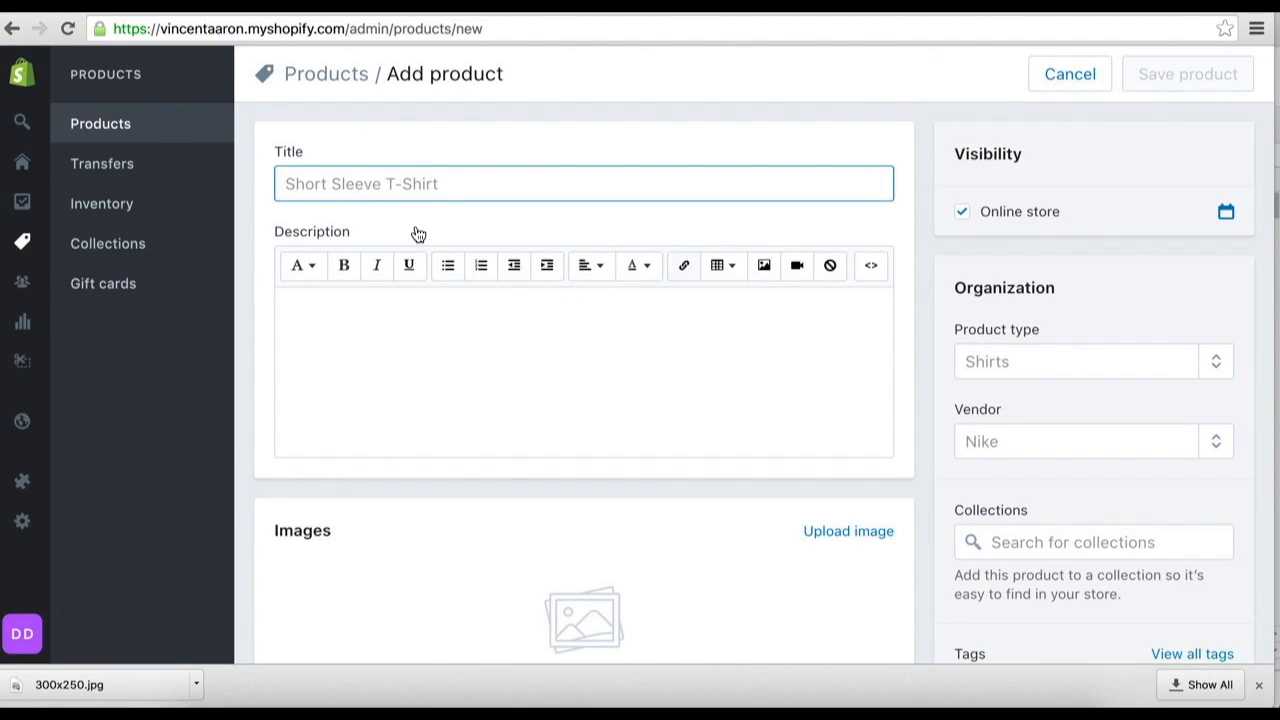
text(Standard + Shipping)
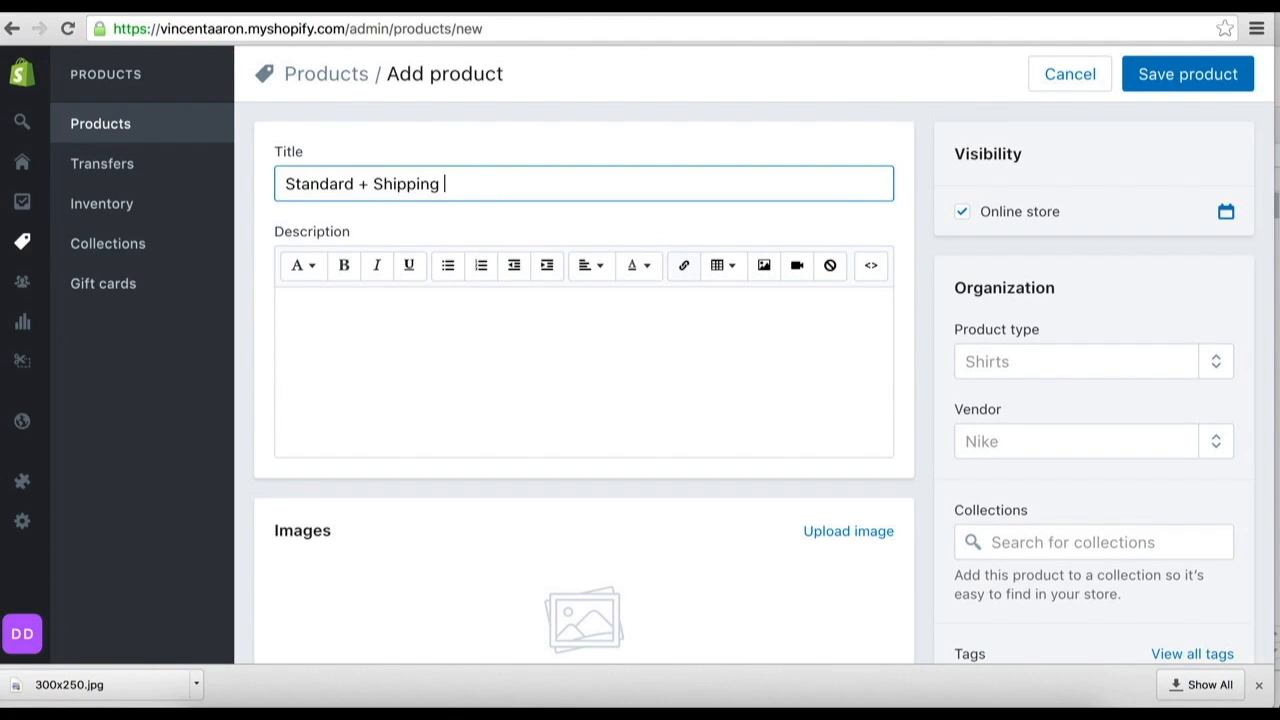
click(449, 369)
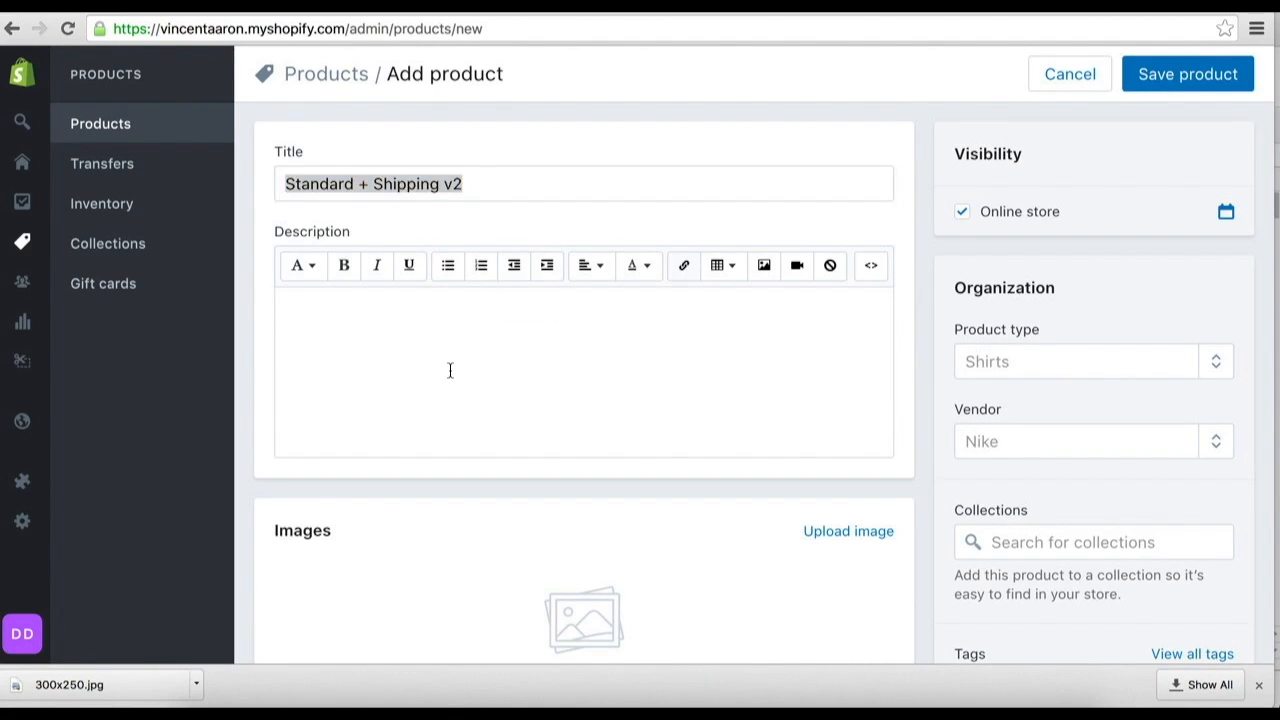
Upload the bracelet screenshot from the Desktop as the Standard + Shipping v2 product's image.
scroll(449, 369, down, 3)
click(866, 233)
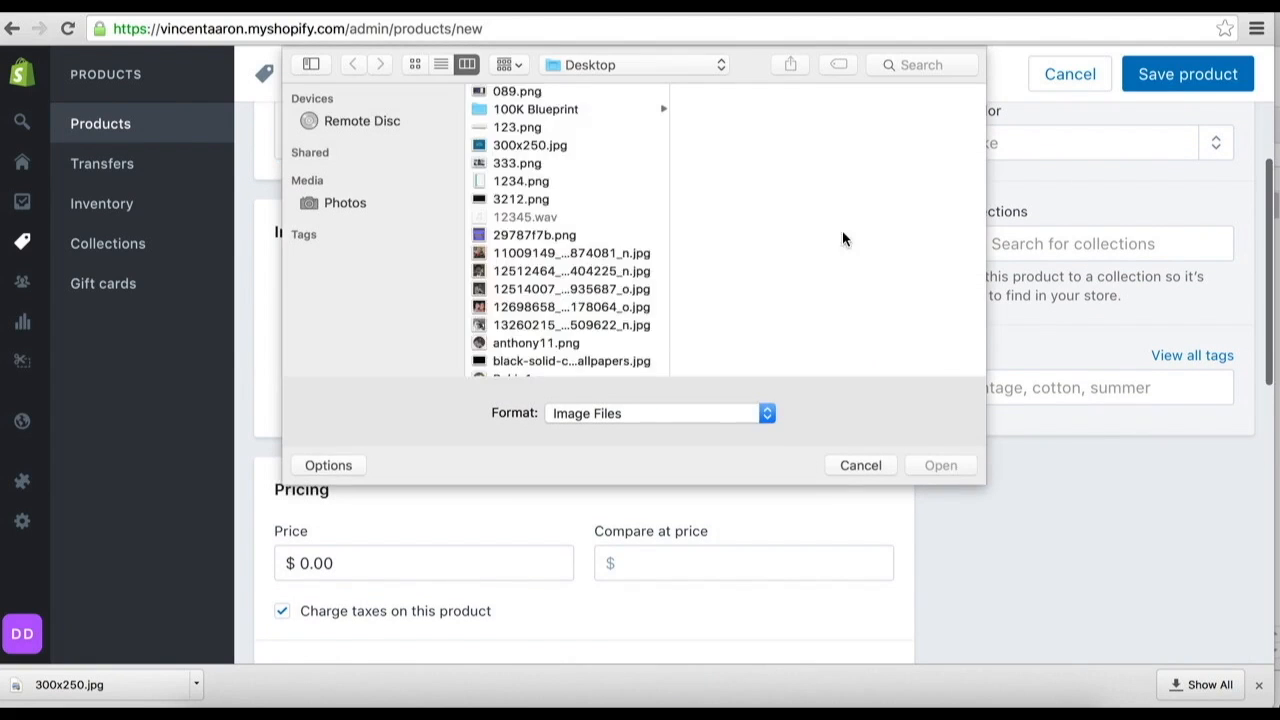
scroll(640, 245, down, 15)
click(572, 226)
double_click(572, 231)
Set the product's price to $9.00 and turn off charging taxes on it.
scroll(414, 266, down, 2)
click(307, 262)
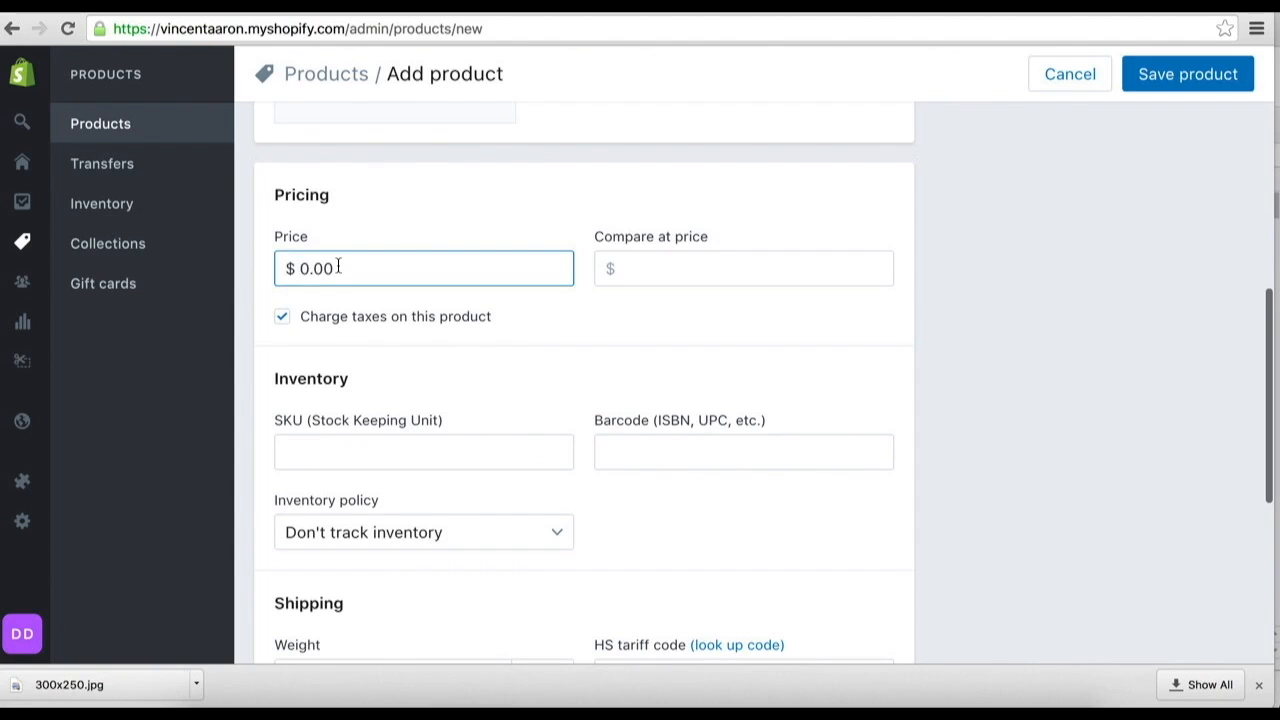
text(9)
key(BackSpace)
key(BackSpace)
text(9)
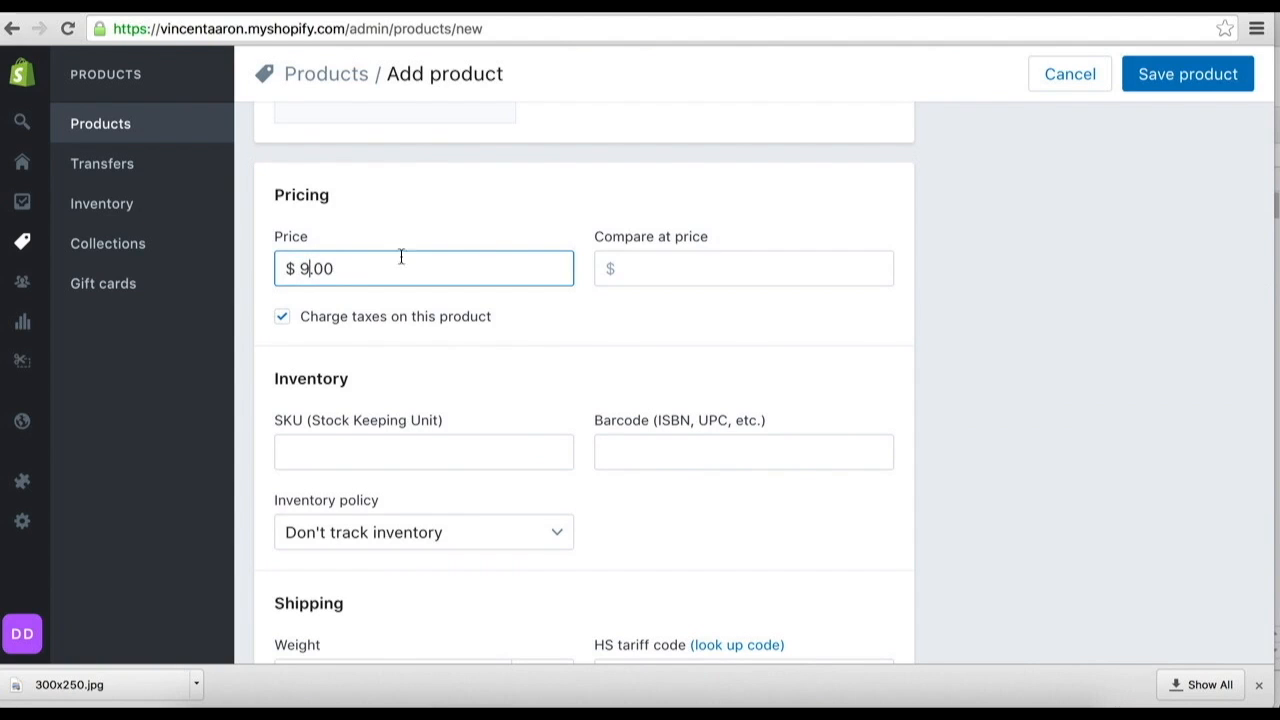
scroll(700, 320, down, 2)
click(284, 148)
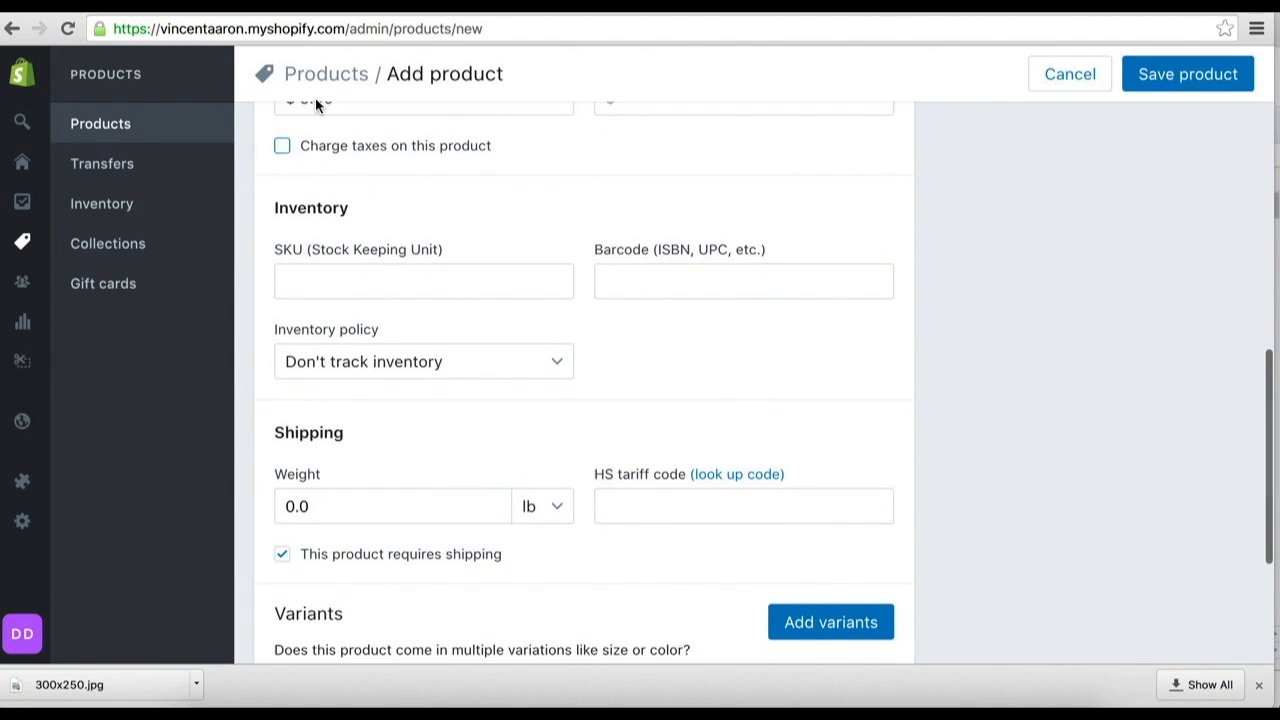
Set the product's shipping weight to 0.3 lb and save the product.
drag(390, 1, 340, 8)
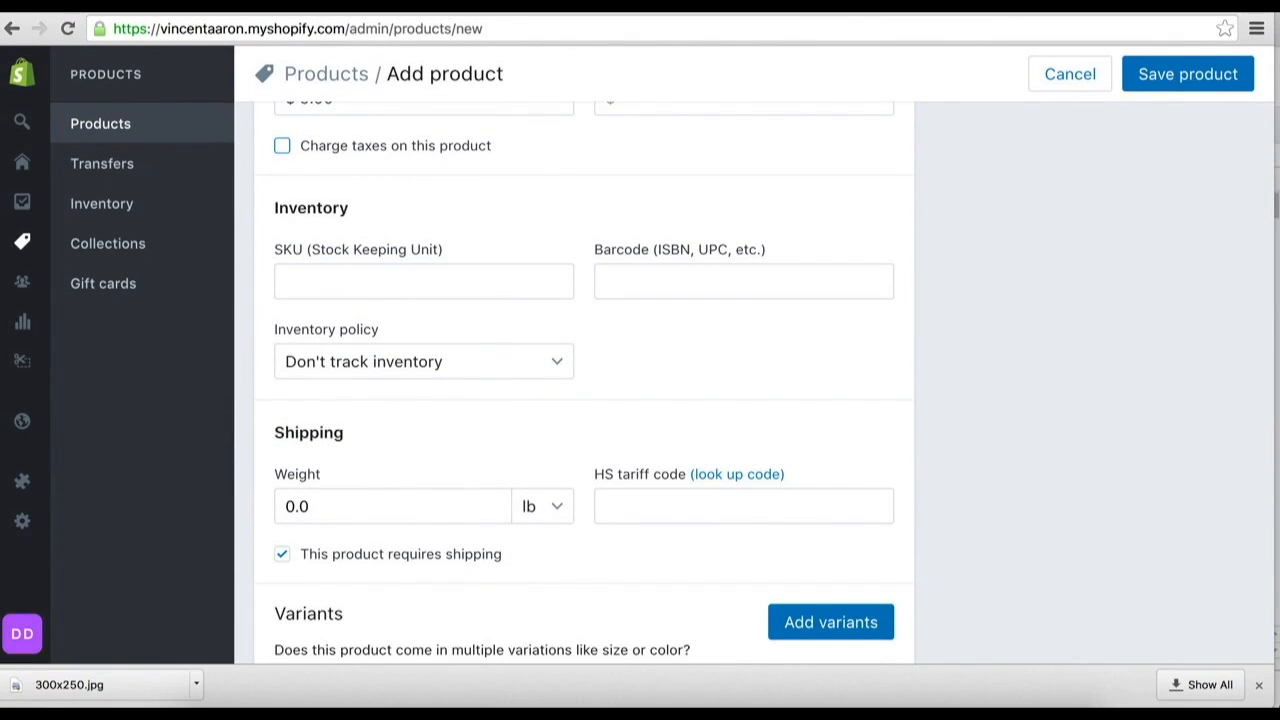
click(325, 493)
key(BackSpace)
scroll(865, 560, down, 3)
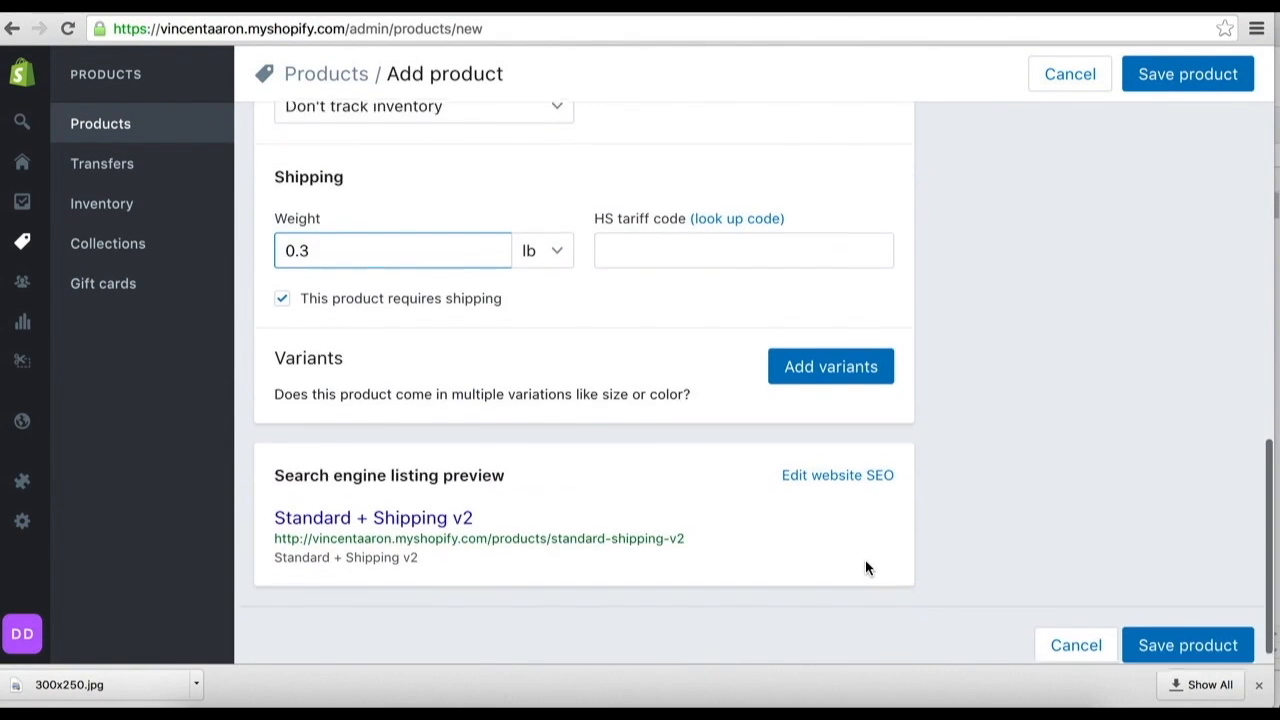
click(1190, 76)
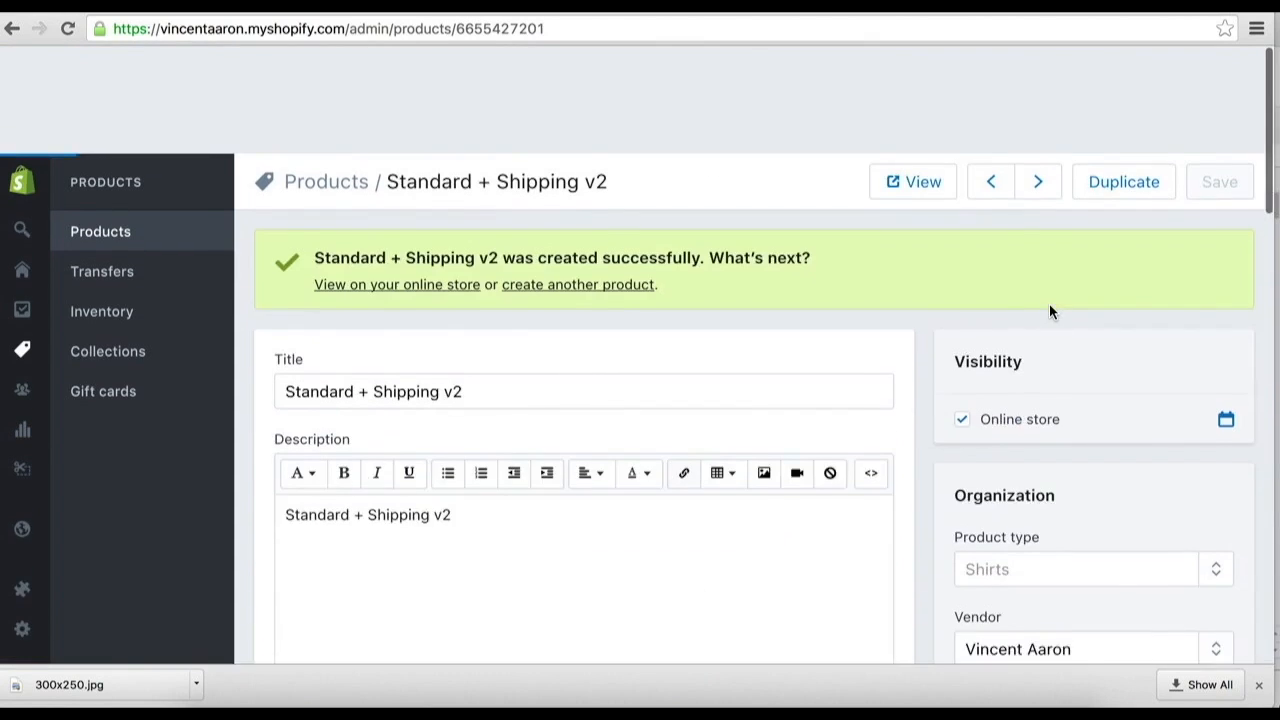
View Standard + Shipping v2 in the online store and add it to the cart.
click(914, 74)
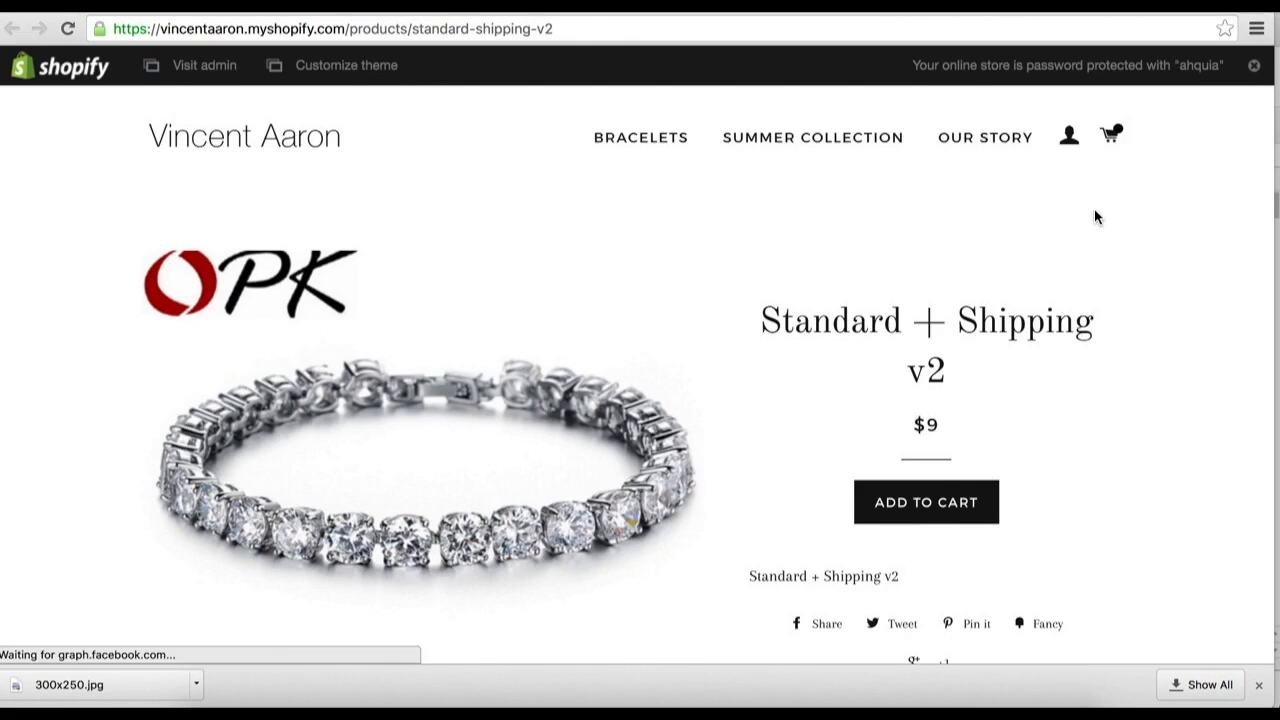
click(905, 504)
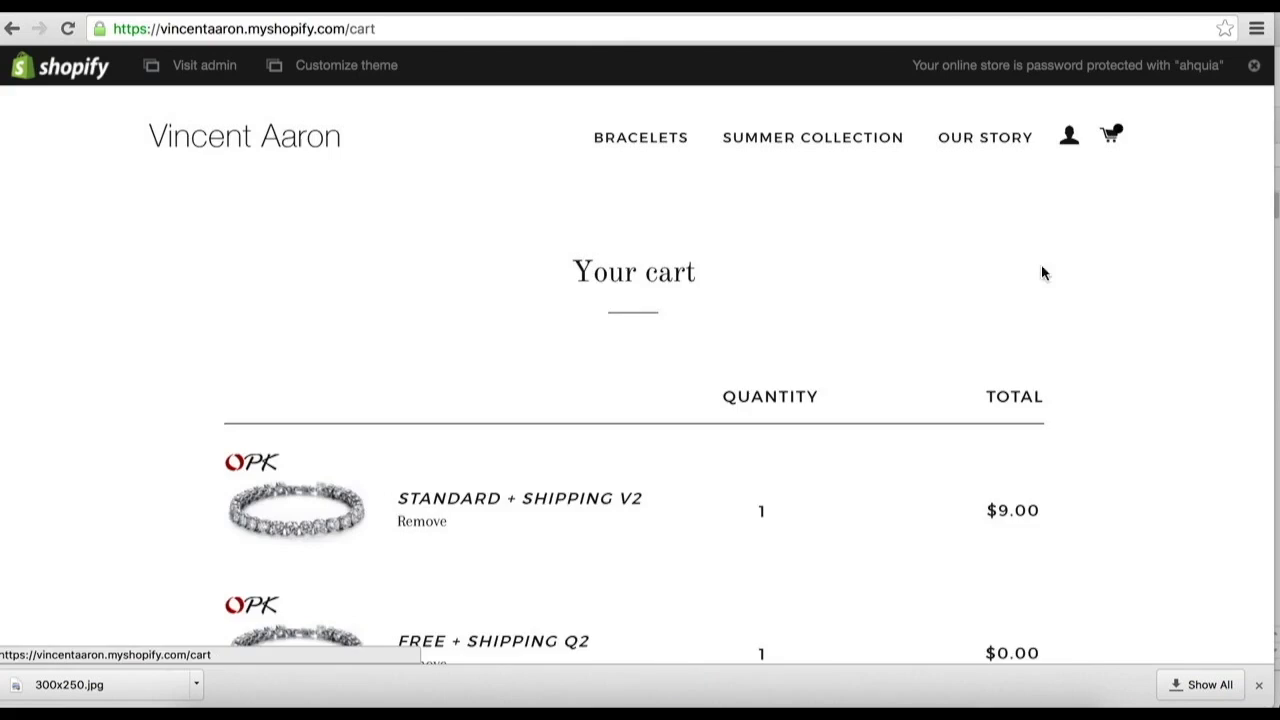
Remove Free + Shipping q2 from the cart and check out with only one Standard + Shipping v2.
scroll(1069, 223, down, 3)
click(791, 388)
click(797, 590)
scroll(948, 537, down, 4)
click(1007, 358)
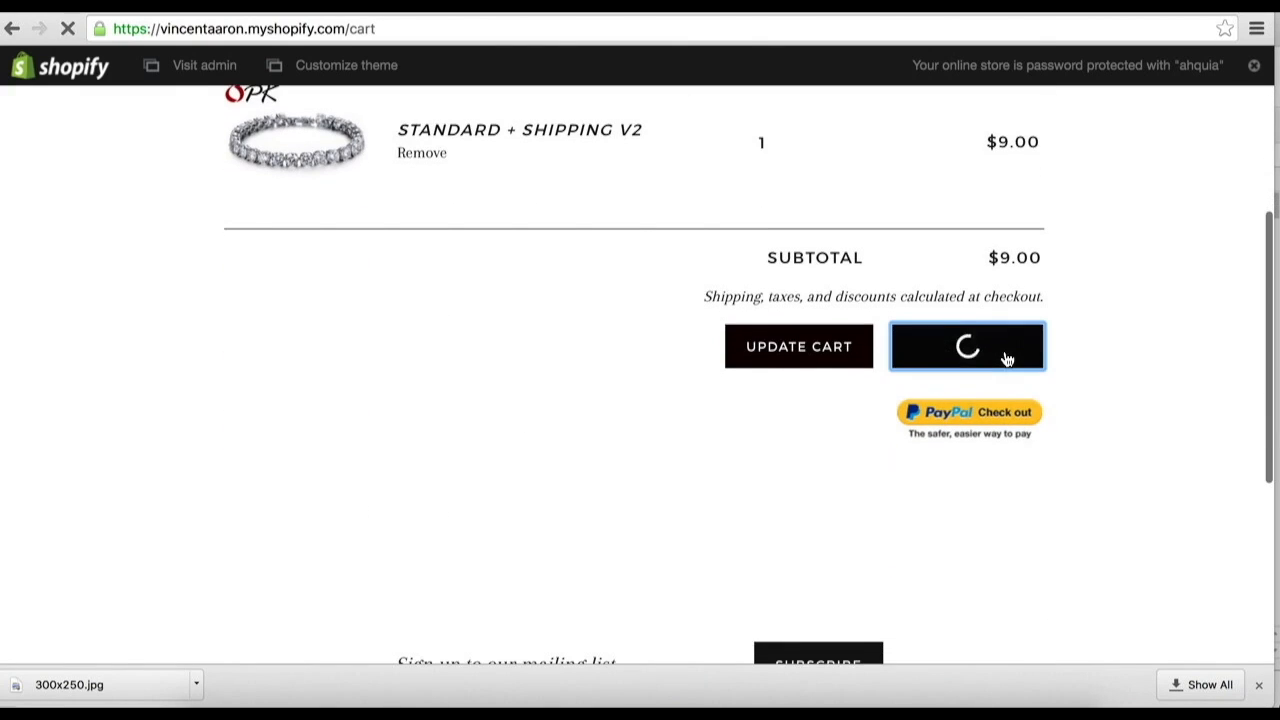